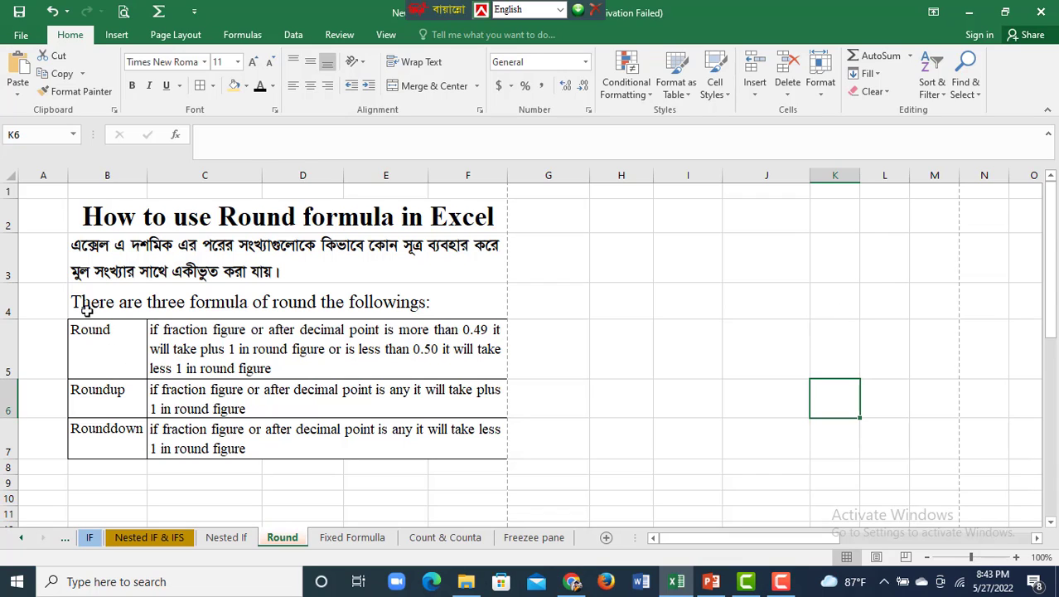
Step: Look over the Round, Roundup and Rounddown labels in column B and rows 2–12
click(116, 334)
click(109, 398)
click(114, 430)
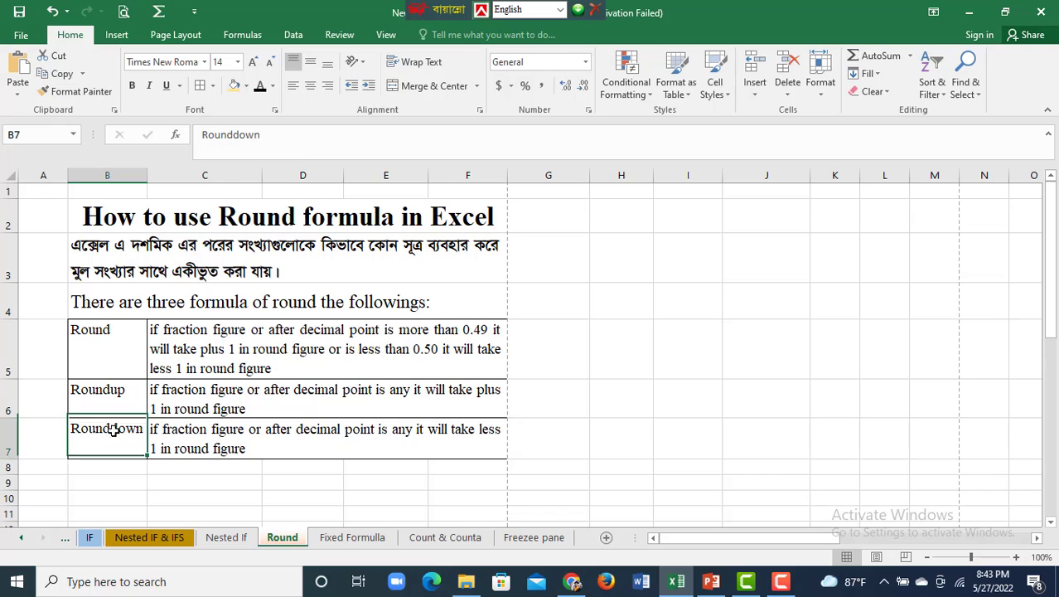
click(106, 361)
click(106, 402)
click(106, 428)
click(115, 355)
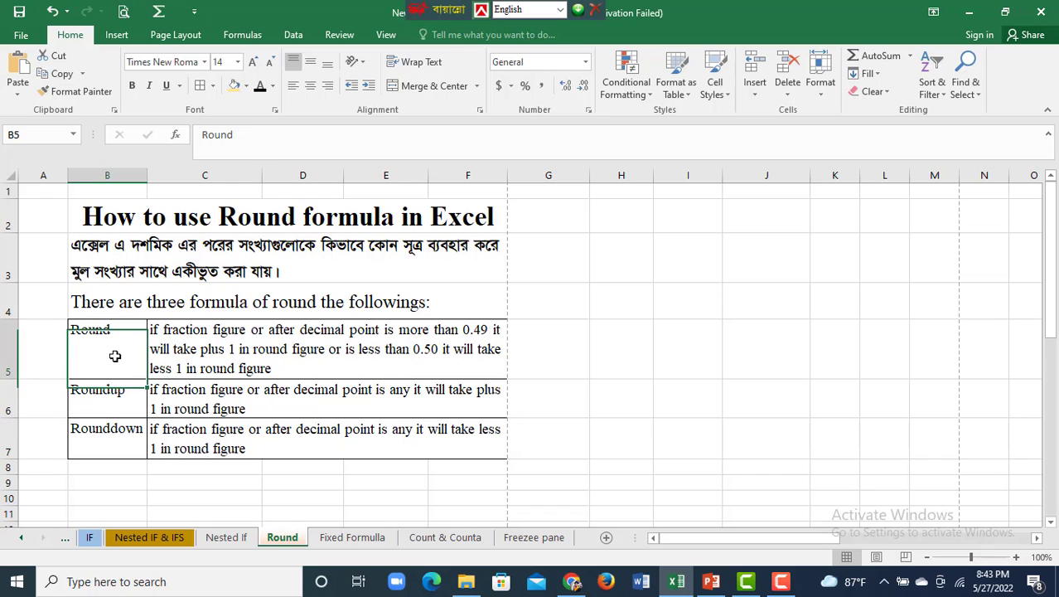
click(98, 406)
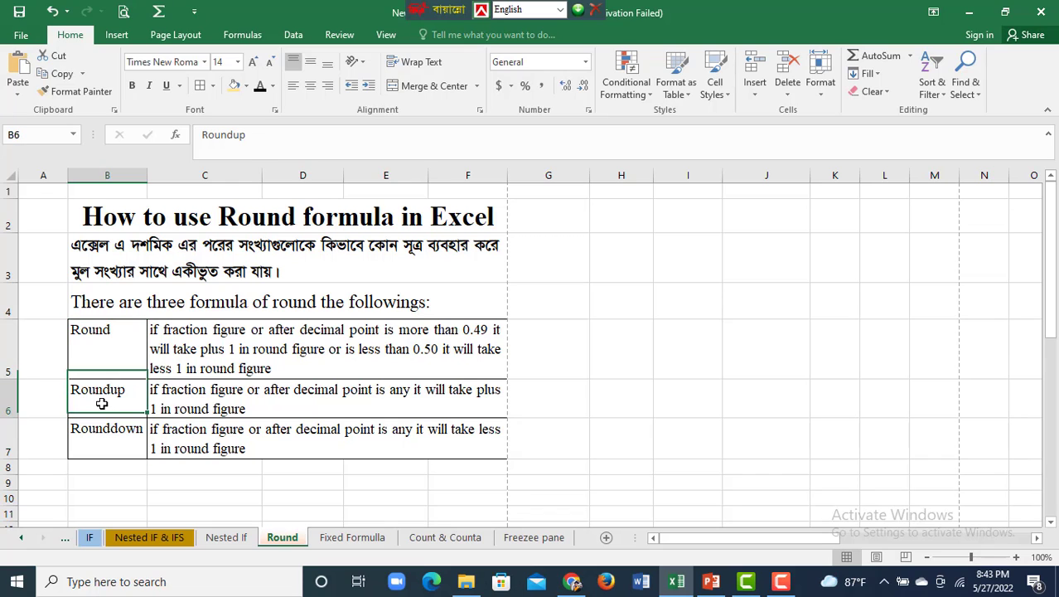
click(106, 439)
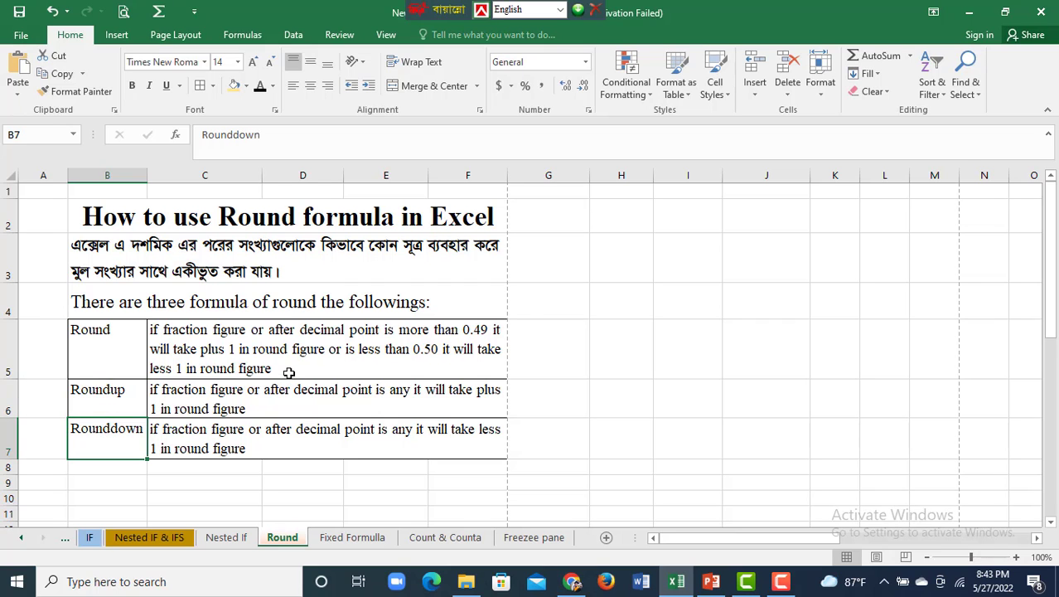
mouse_move(10, 220)
mouse_down()
mouse_move(29, 538)
mouse_move(24, 417)
mouse_up()
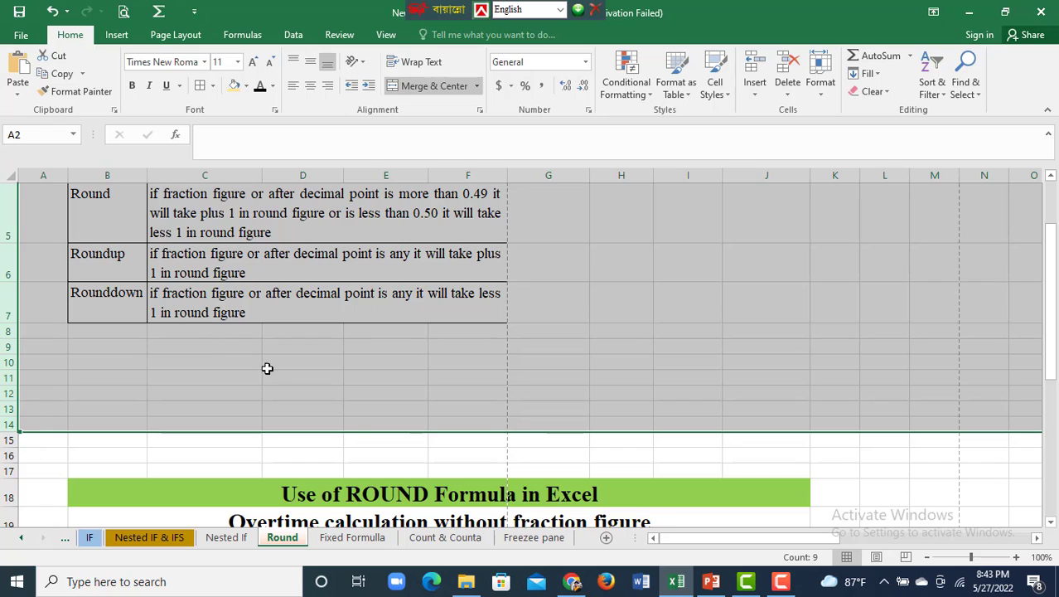
scroll(273, 369, up, 1)
click(277, 469)
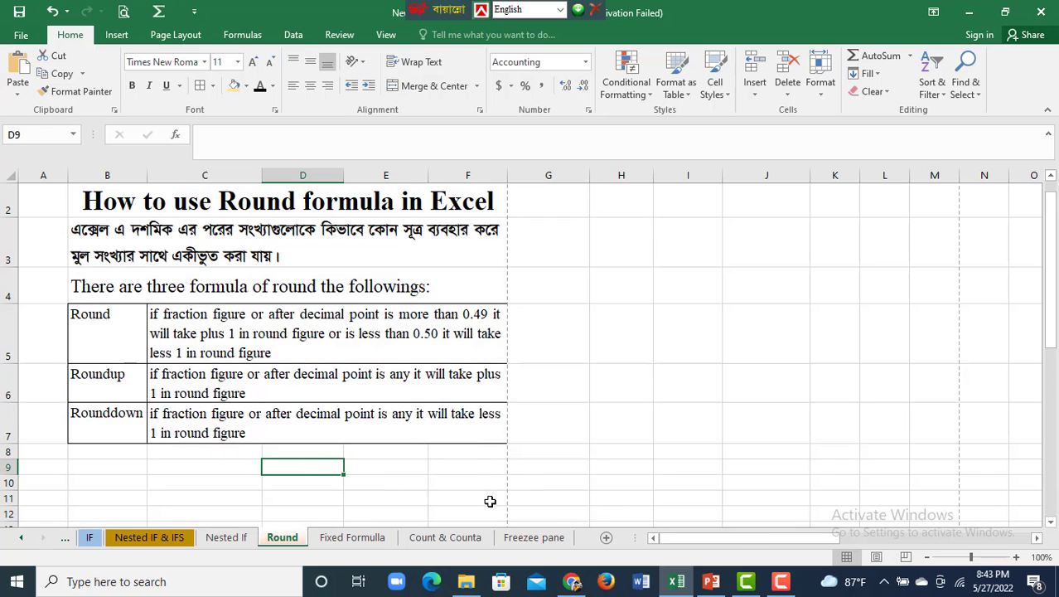
Step: Enter the sample values 0.49, 0.51 and 0.014 into H5:H7
click(619, 332)
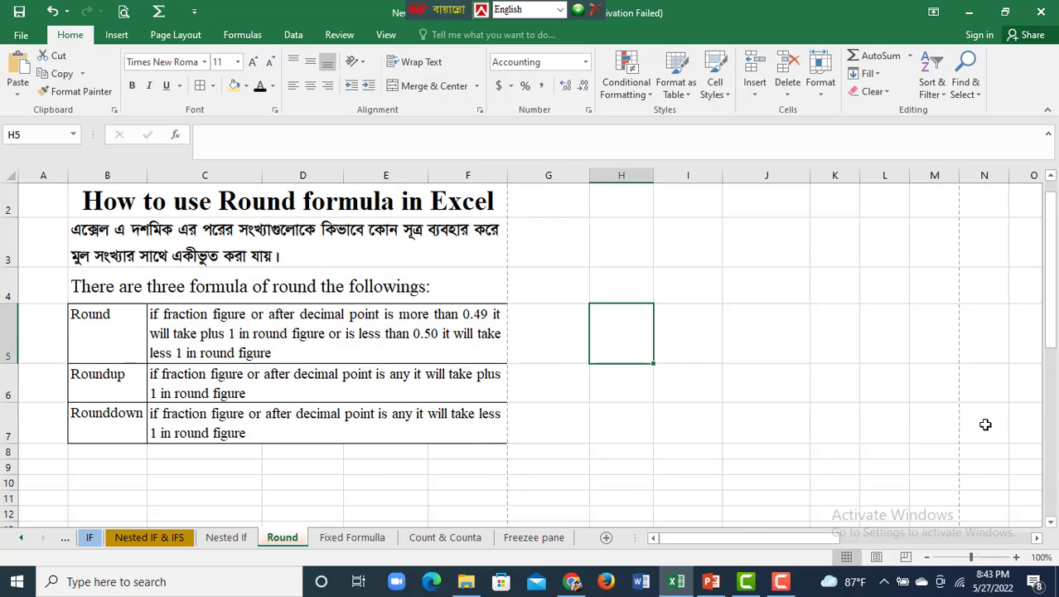
text(0.49)
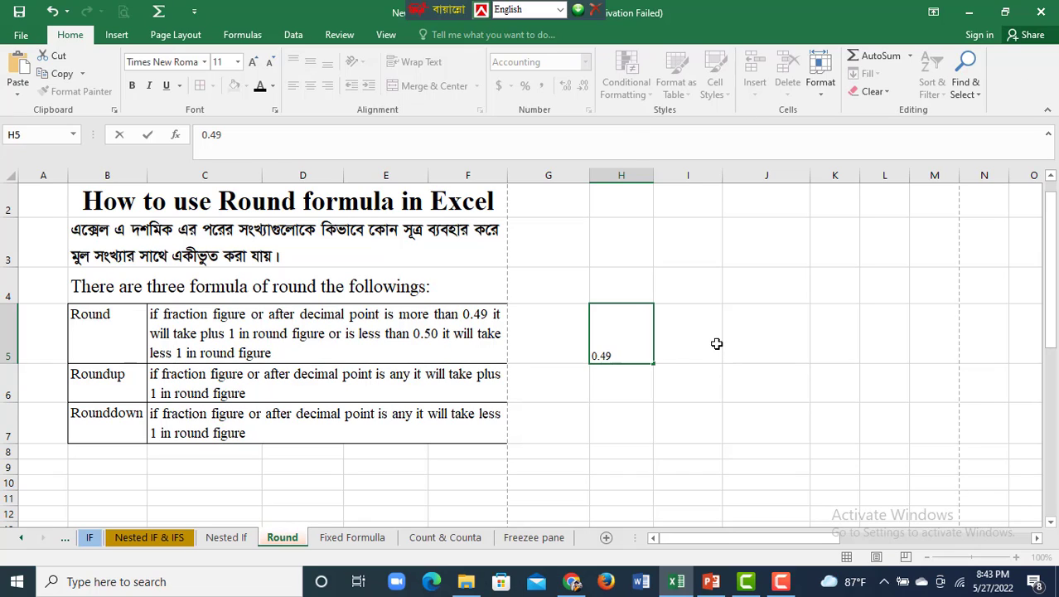
click(624, 385)
text(0.5)
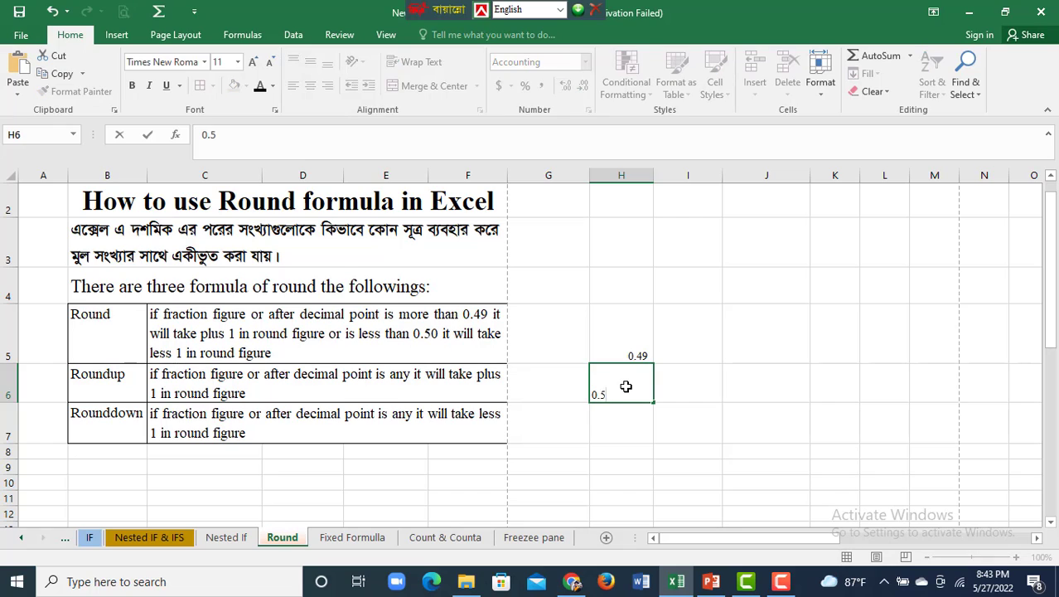
text(1)
click(618, 420)
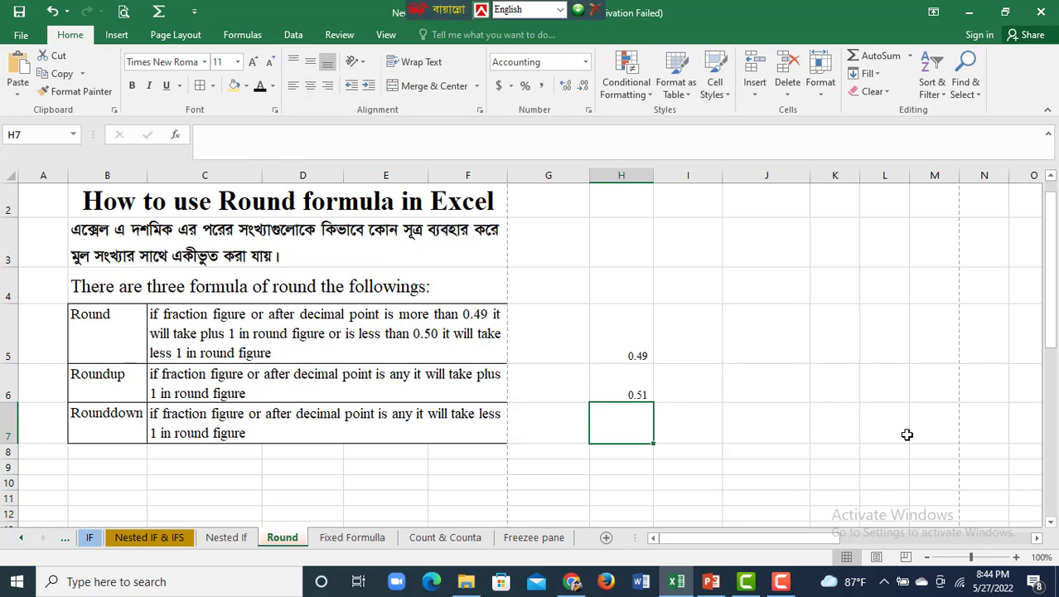
text(0)
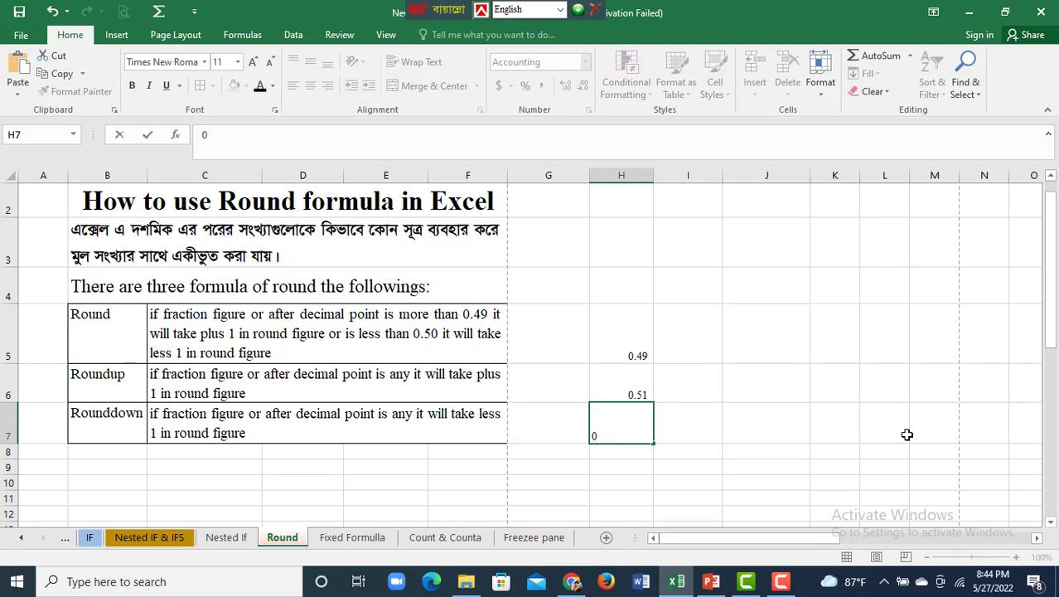
key(BackSpace)
text(0.014)
click(738, 467)
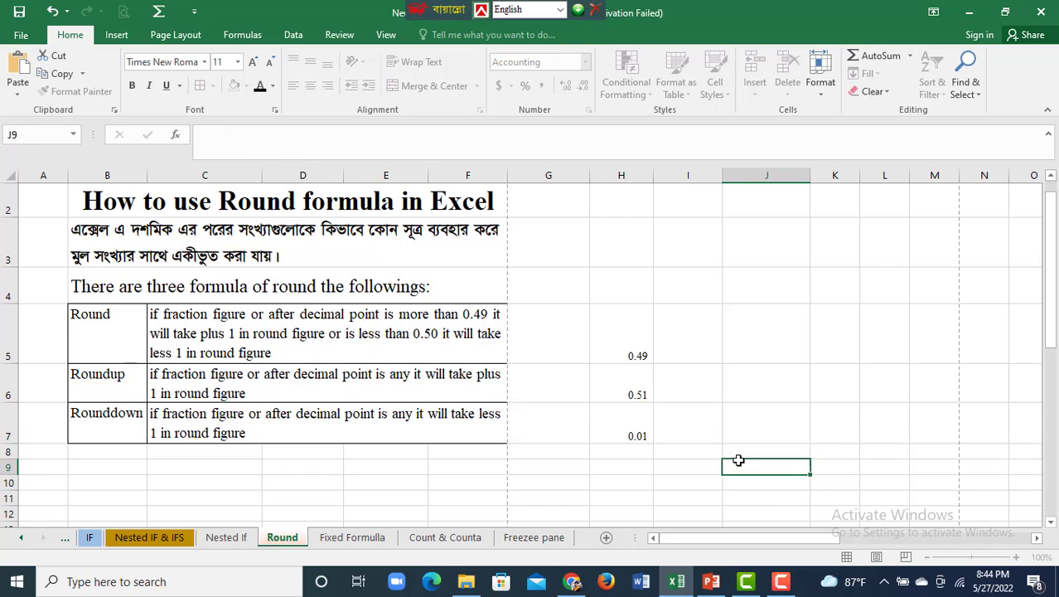
Step: Enter =ROUND(H5,0) in I5 and recheck the formula
click(681, 351)
text(=)
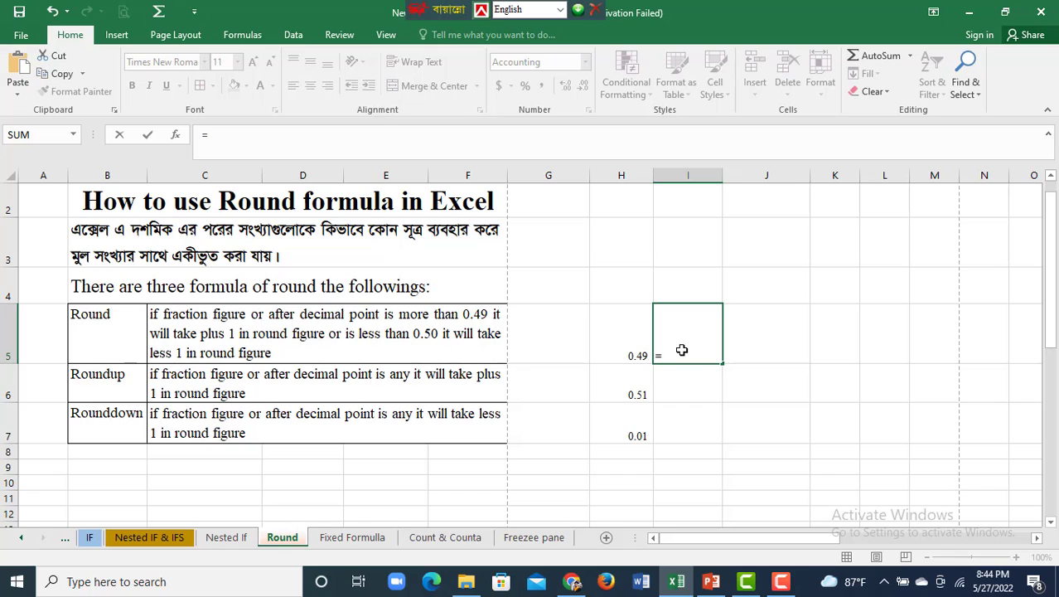
text(round)
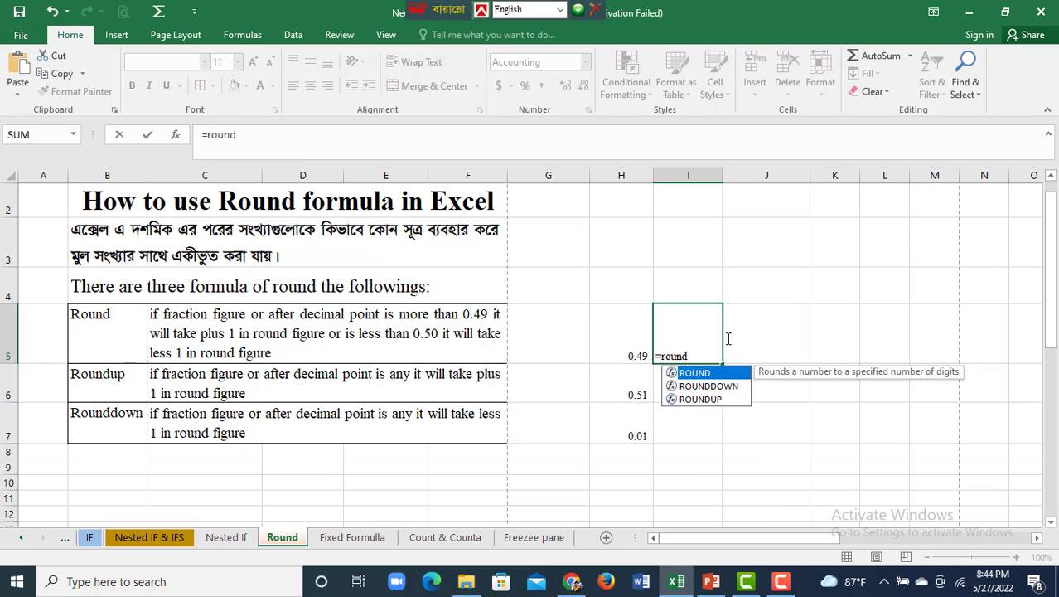
double_click(718, 374)
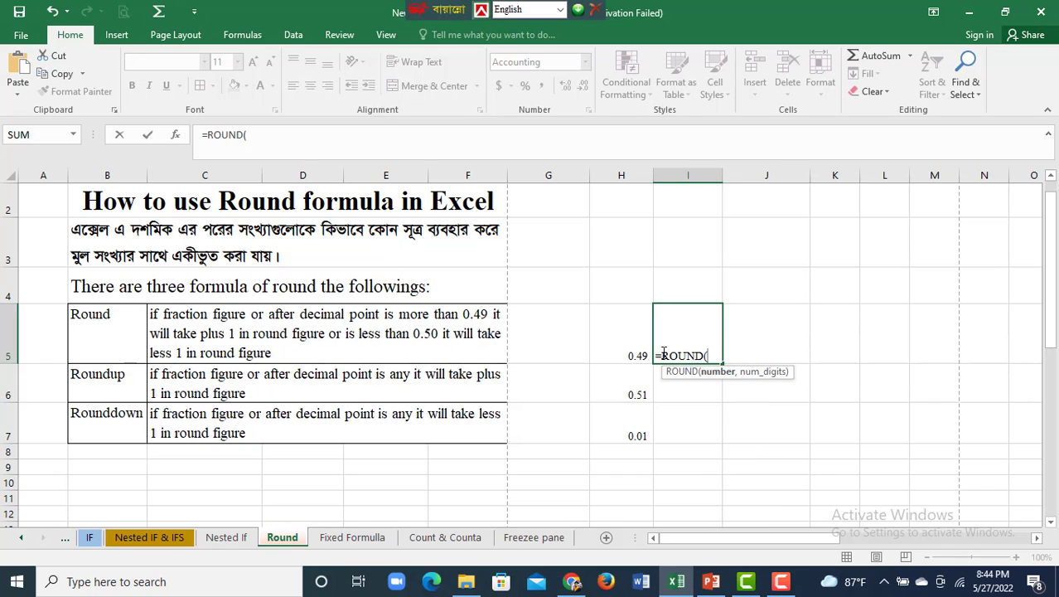
click(631, 349)
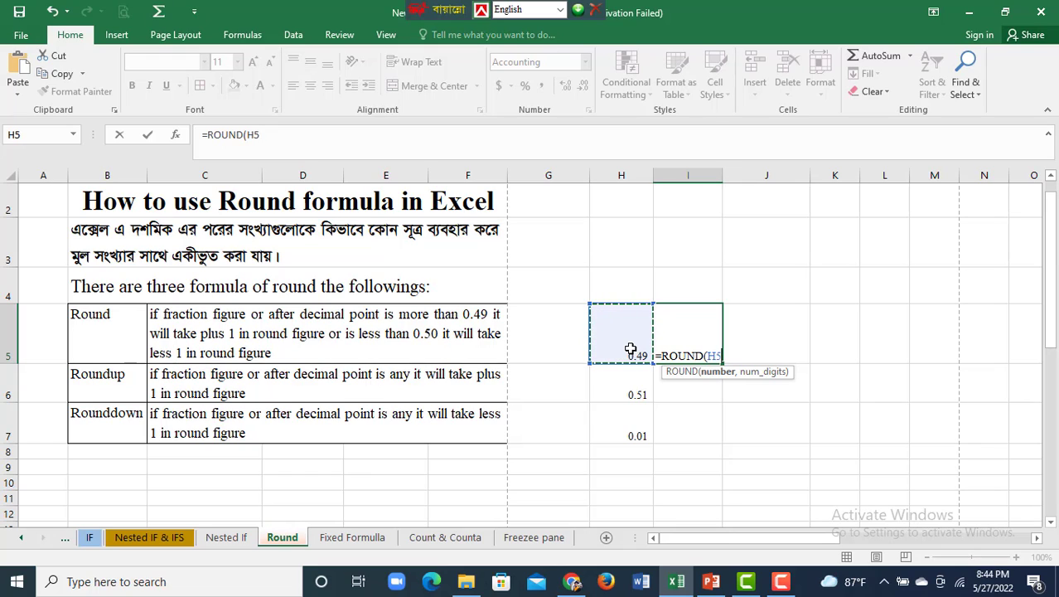
text(,0)
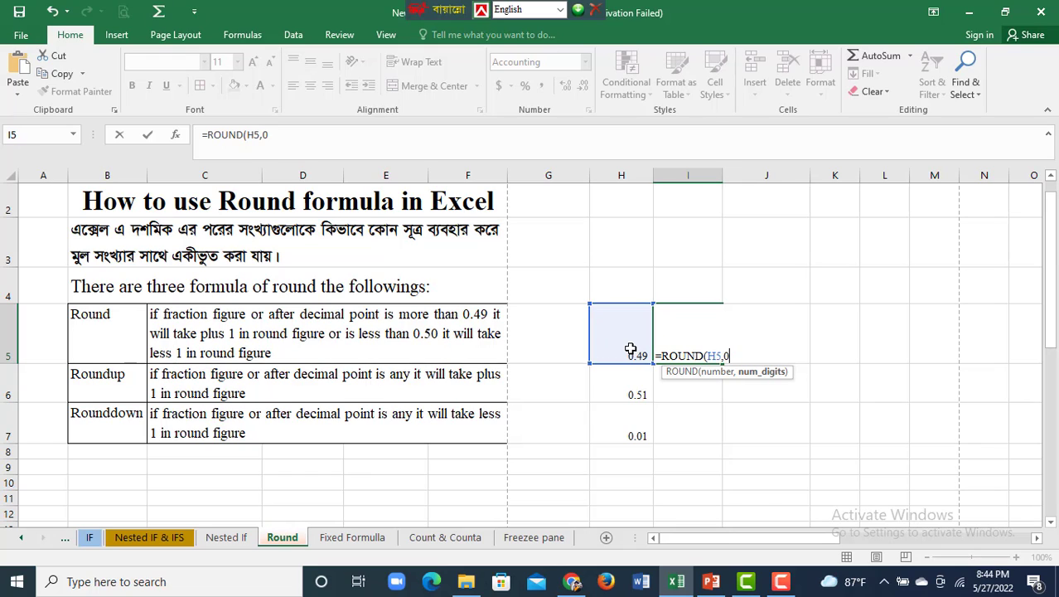
key(Return)
click(682, 347)
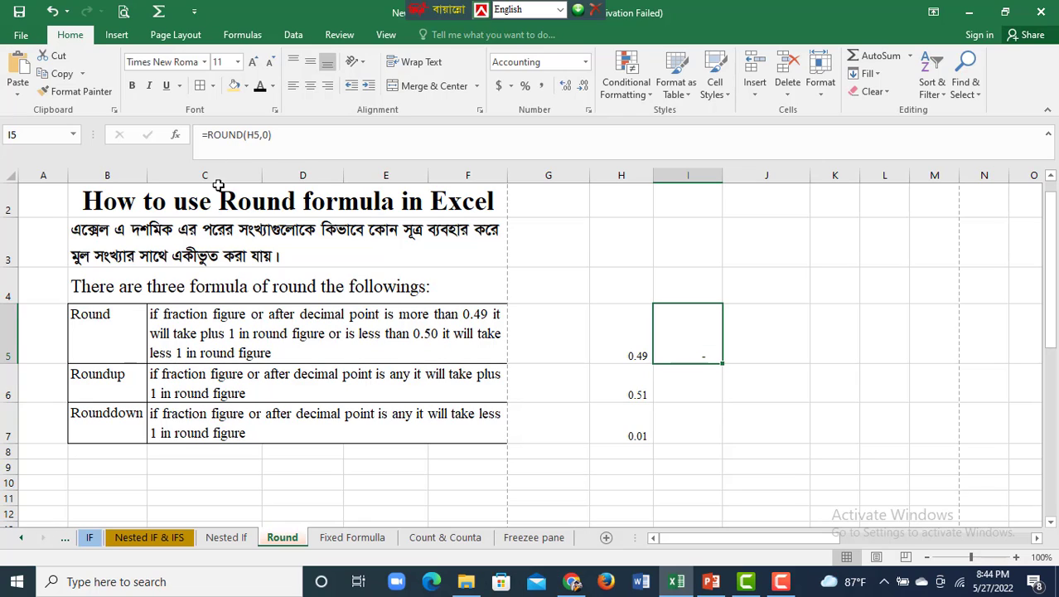
double_click(685, 341)
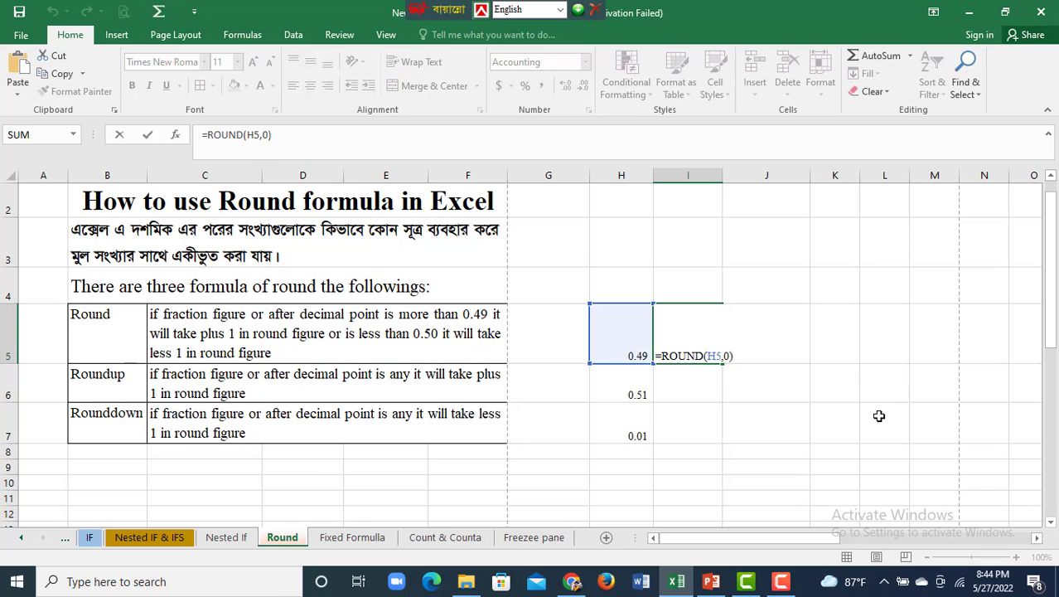
key(Return)
Step: Widen column I and review the I5 formula's reference to H5
click(703, 348)
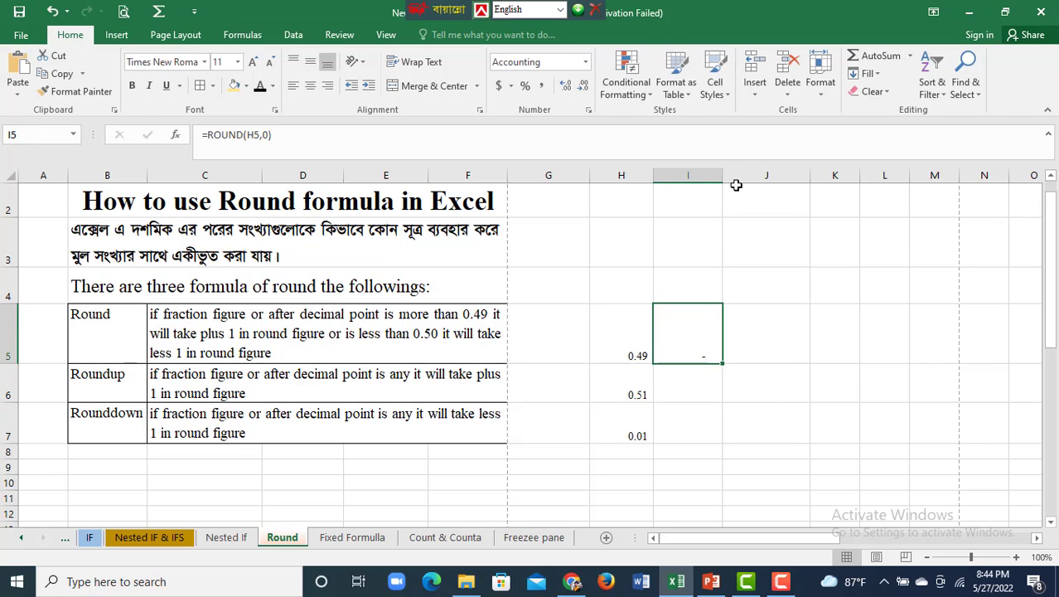
drag(721, 175, 732, 175)
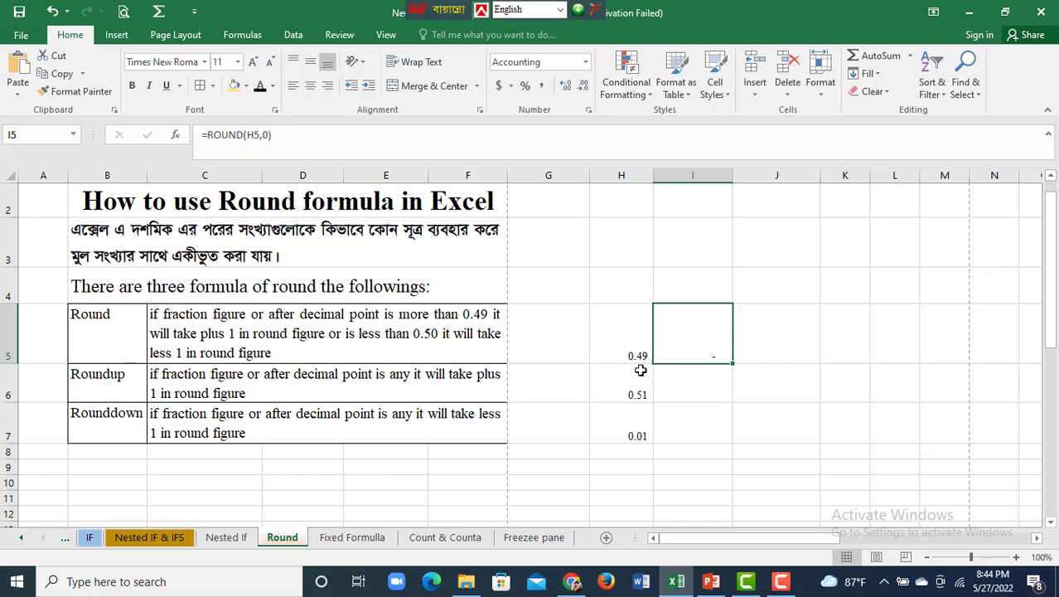
double_click(703, 352)
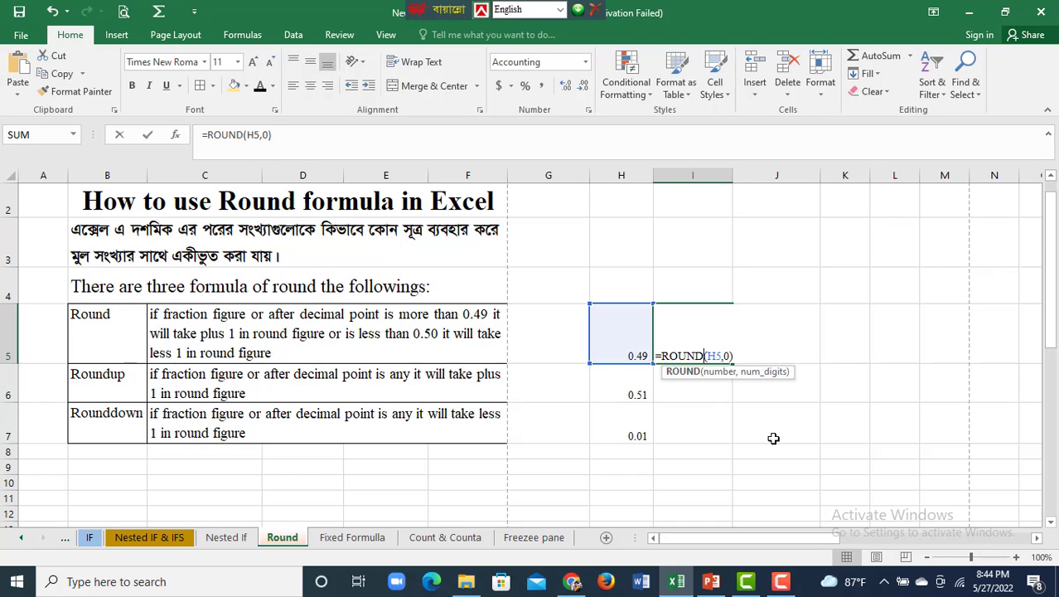
key(Return)
click(766, 353)
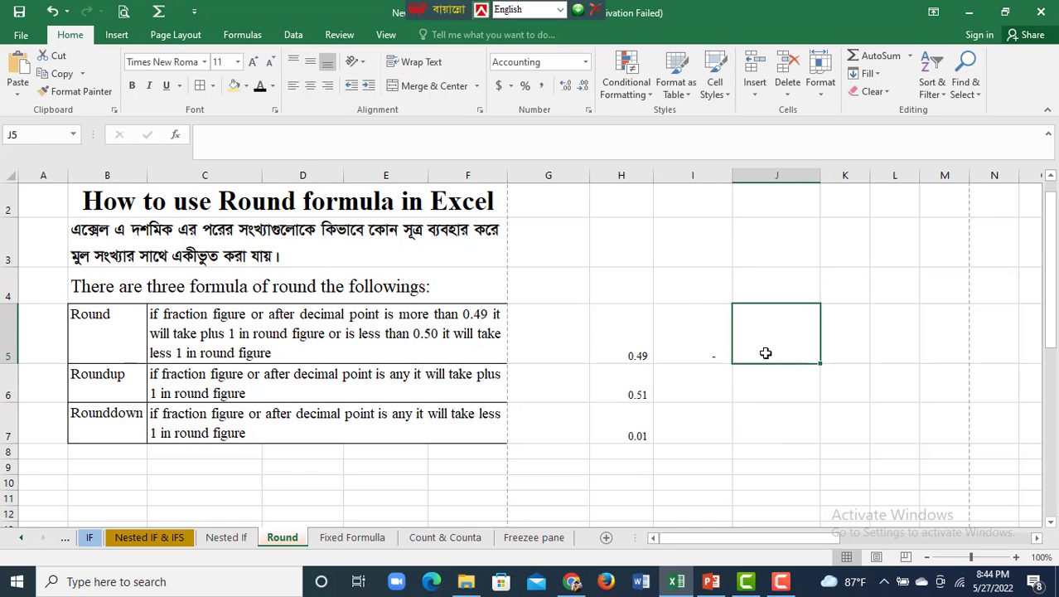
Step: Type the heading 'round' in I4 and copy it into J4 and K4
click(701, 285)
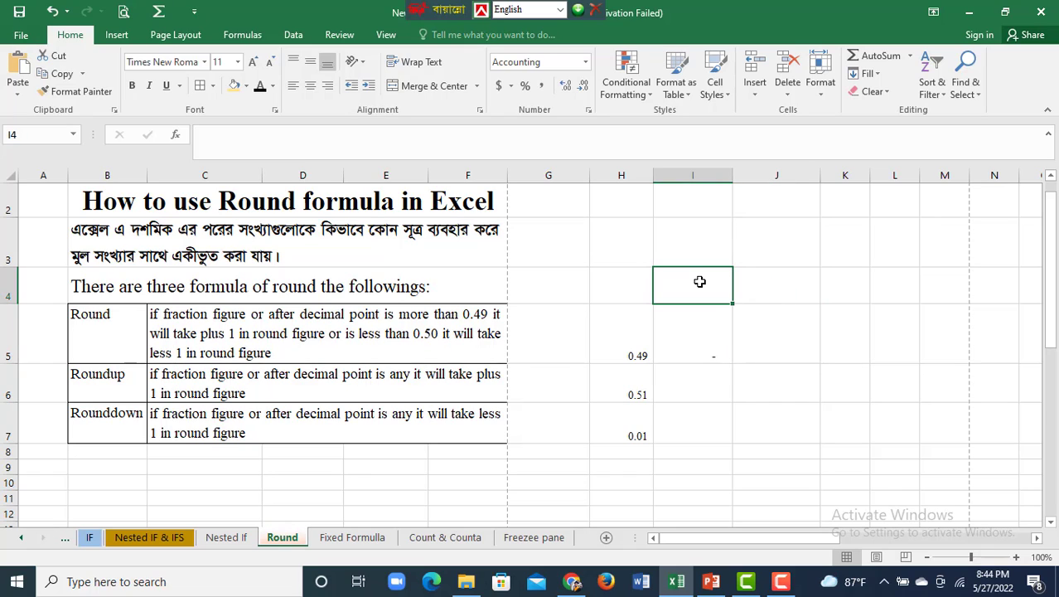
text(round)
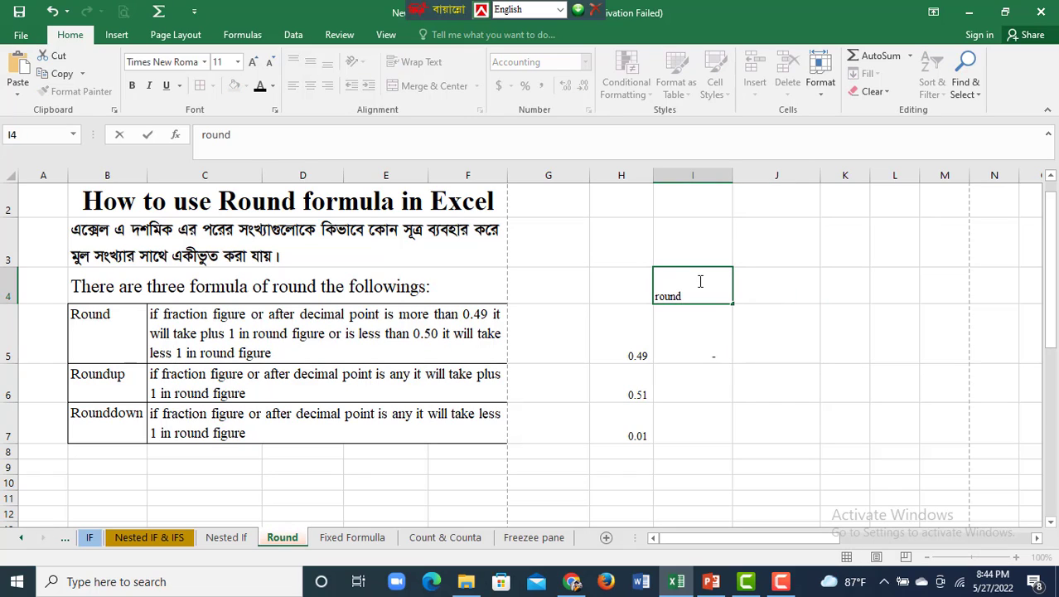
key(Return)
click(718, 383)
click(776, 291)
click(700, 292)
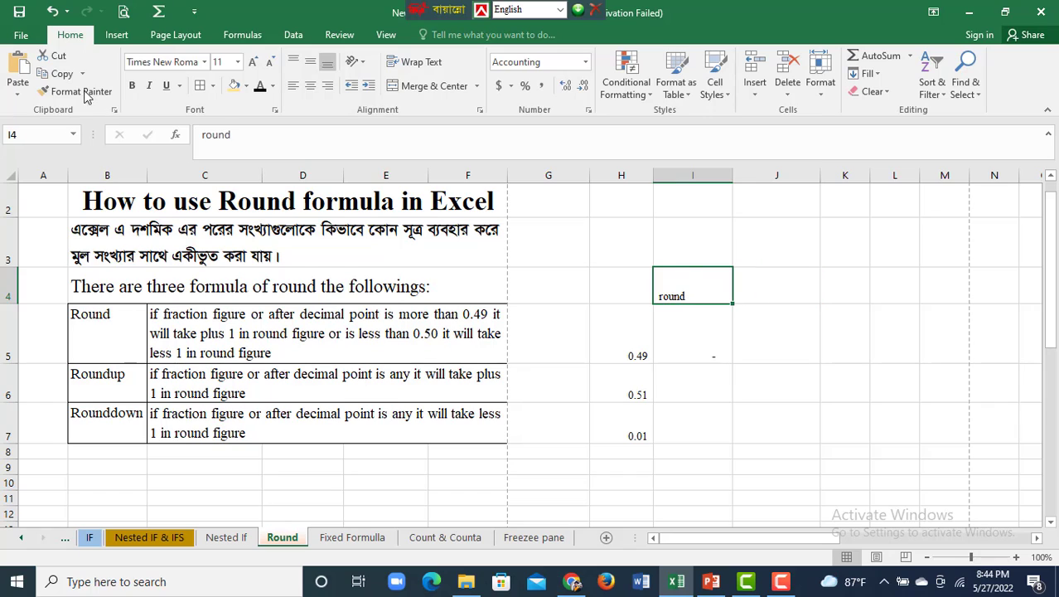
key(ctrl+c)
click(796, 284)
key(ctrl+v)
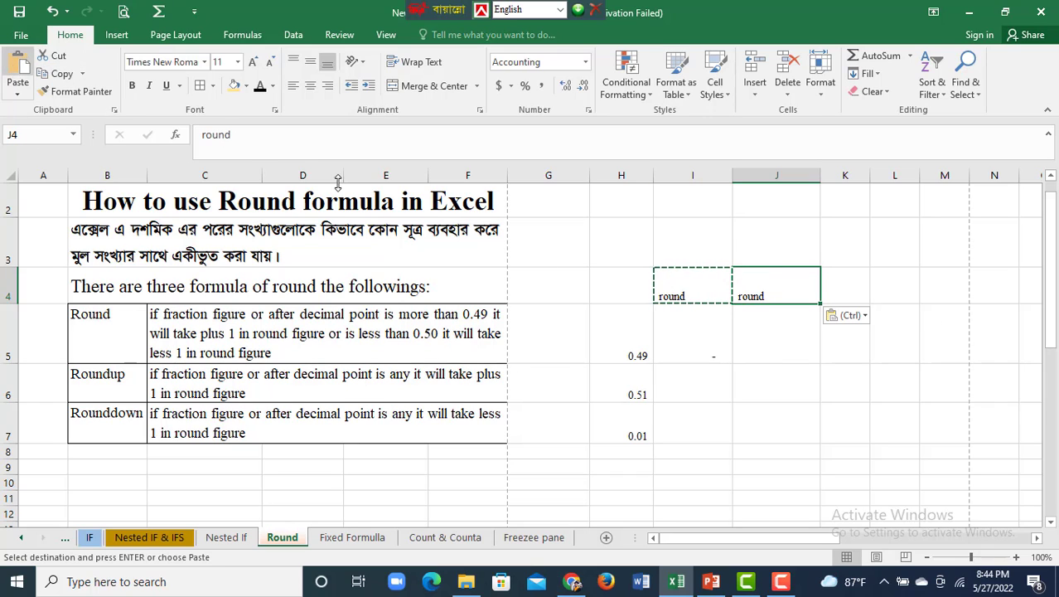
drag(873, 290, 846, 291)
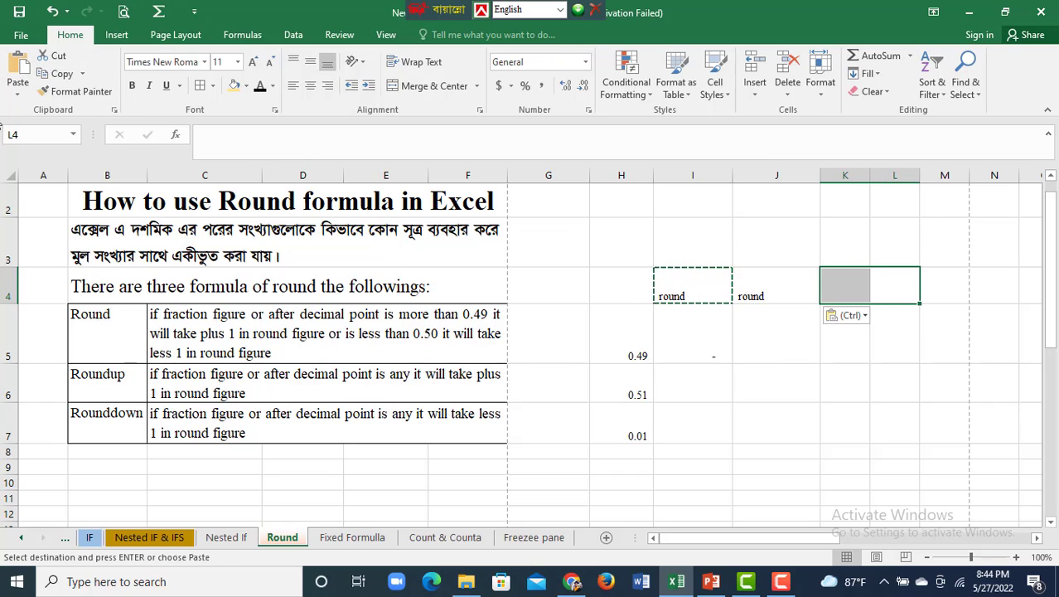
click(854, 295)
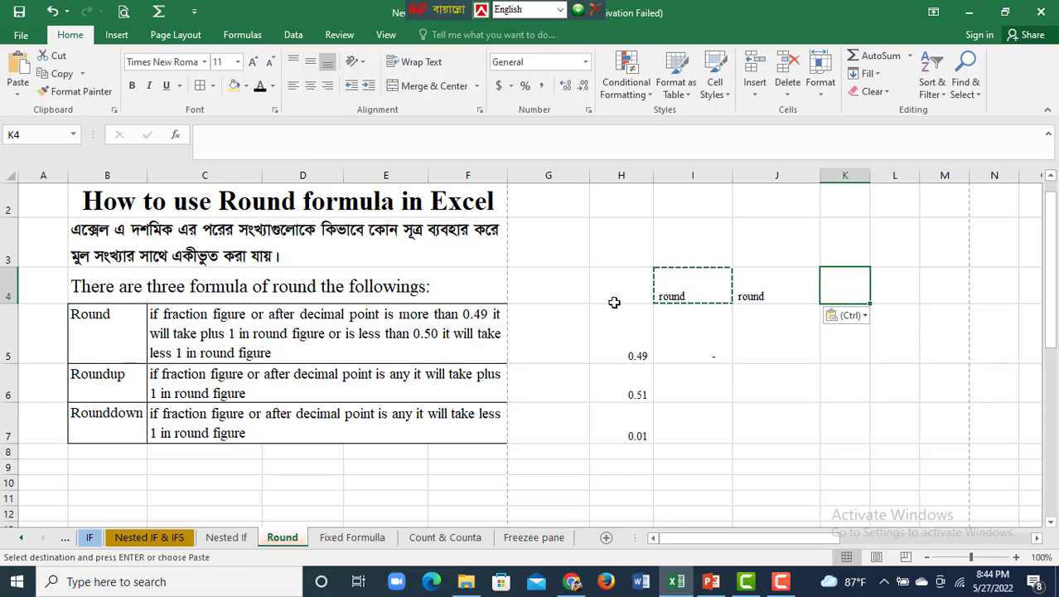
click(18, 71)
Step: Change J4 to 'roundup' and copy the Rounddown label from B7 into K4
double_click(785, 291)
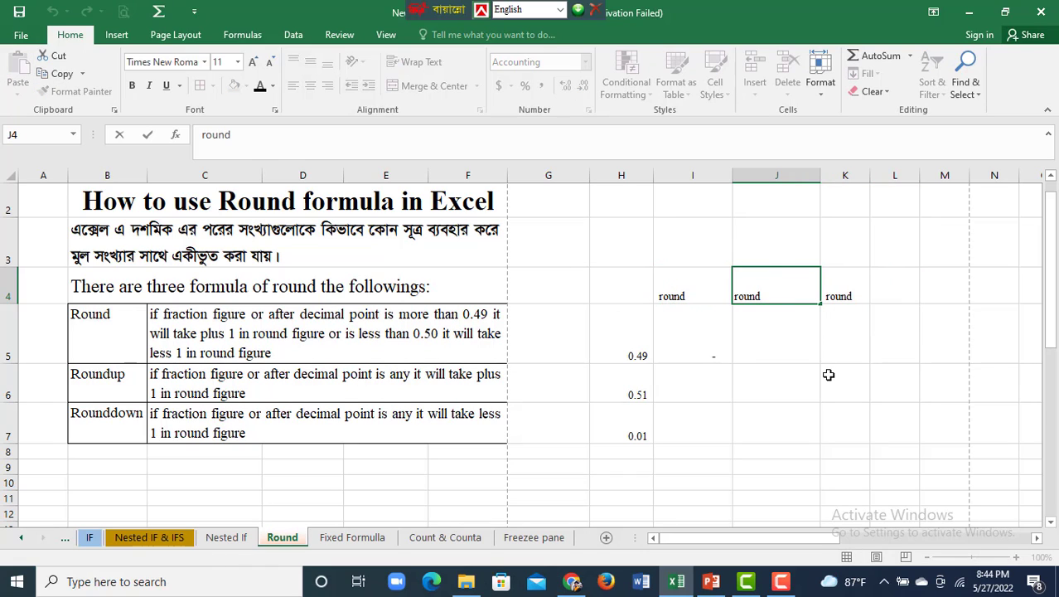
text(up)
click(849, 292)
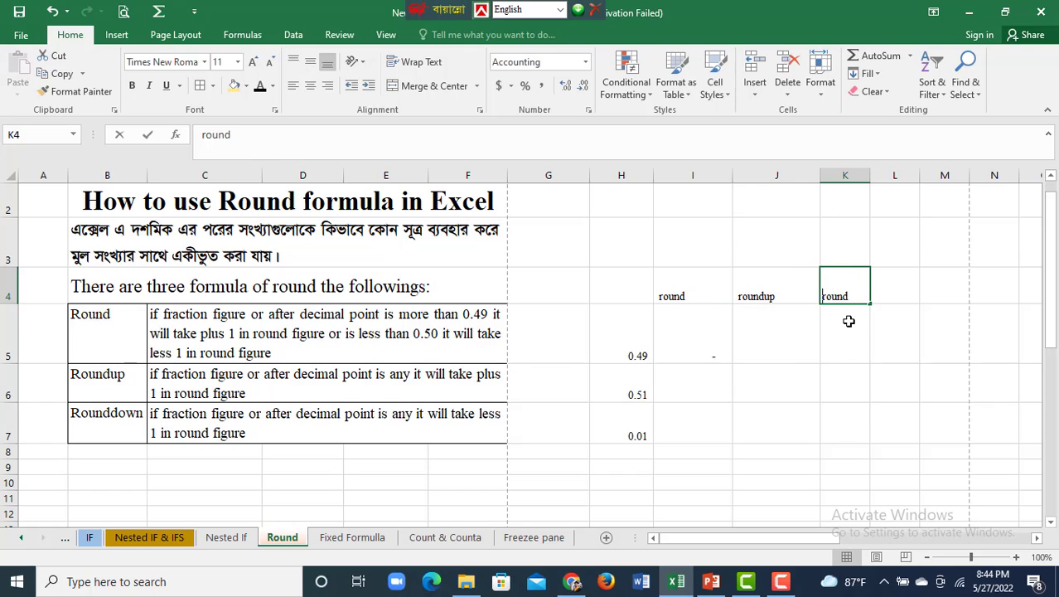
click(106, 414)
click(63, 75)
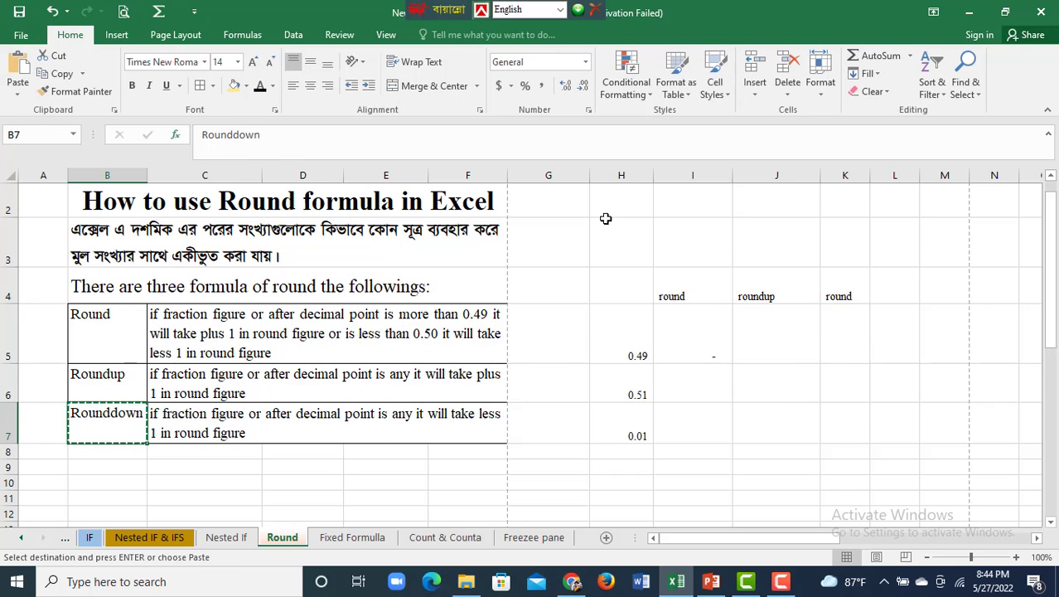
click(866, 282)
click(27, 55)
Step: Give K4 the same small heading font as J4 with Format Painter
click(882, 373)
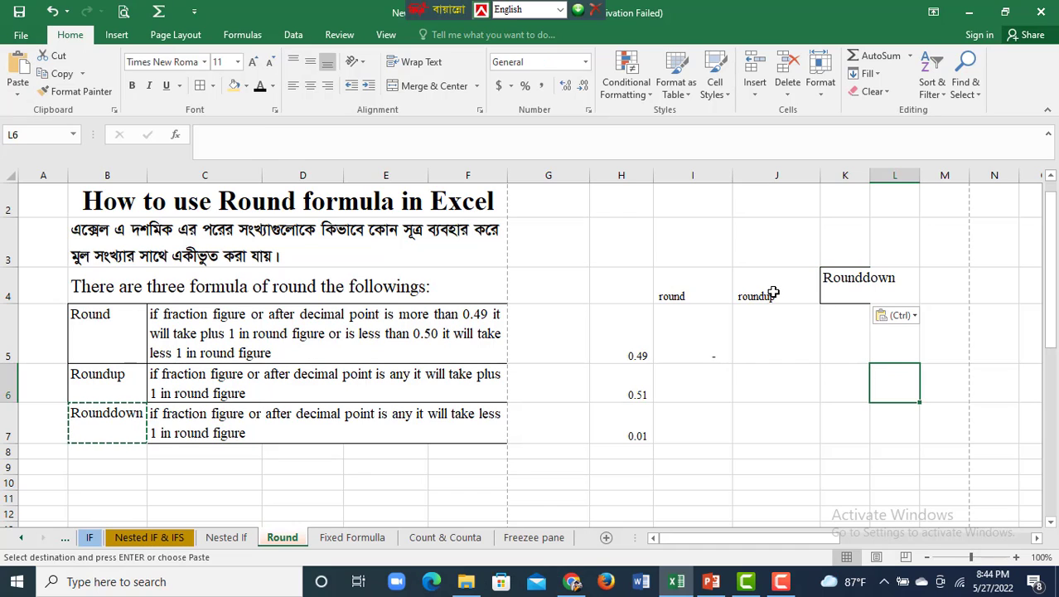
click(757, 295)
click(92, 93)
click(854, 286)
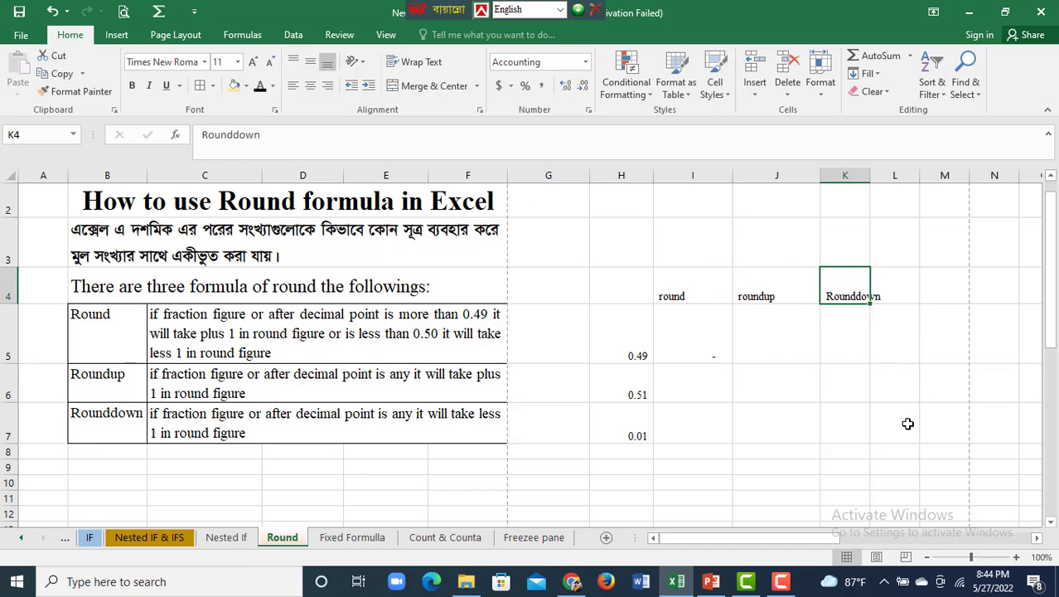
click(908, 424)
click(701, 339)
click(768, 348)
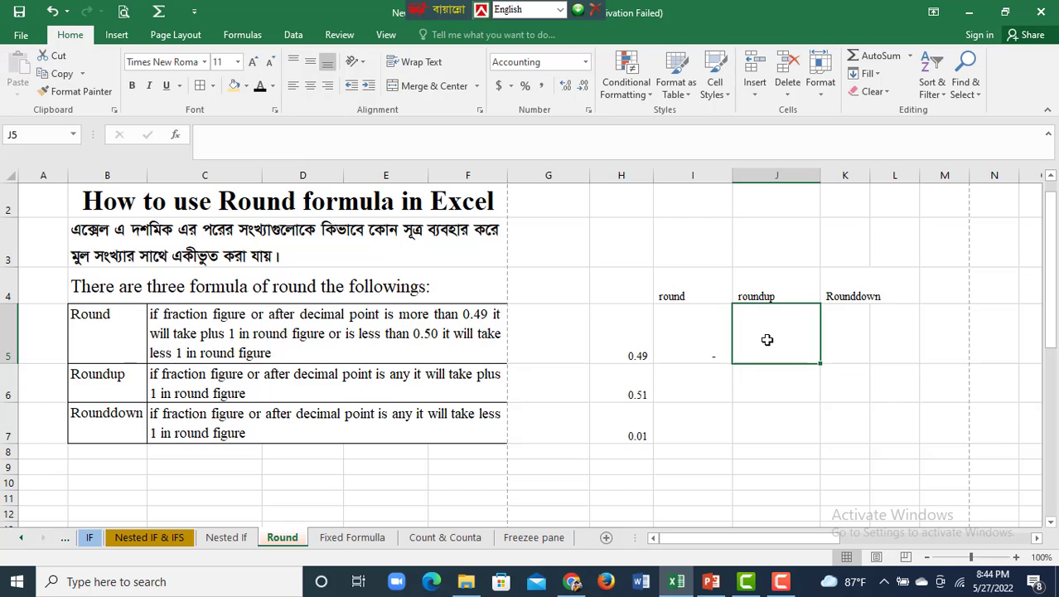
Step: Enter =ROUNDUP(H5,0) in J5, showing 1.00
text(=roun)
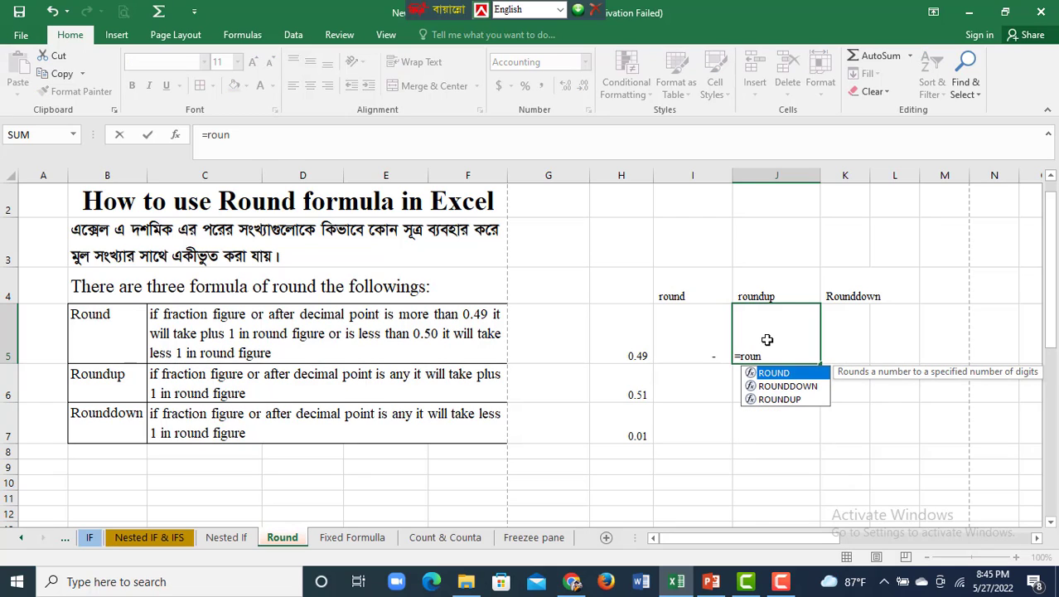
text(d)
key(Down)
key(Down)
key(Tab)
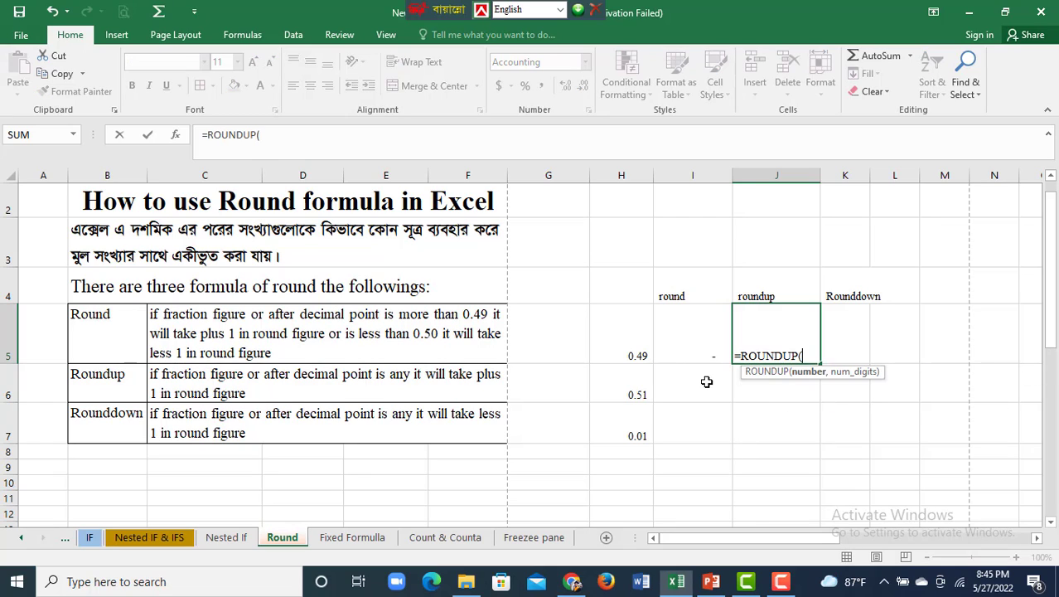
key(Left)
key(Left)
text(,0)
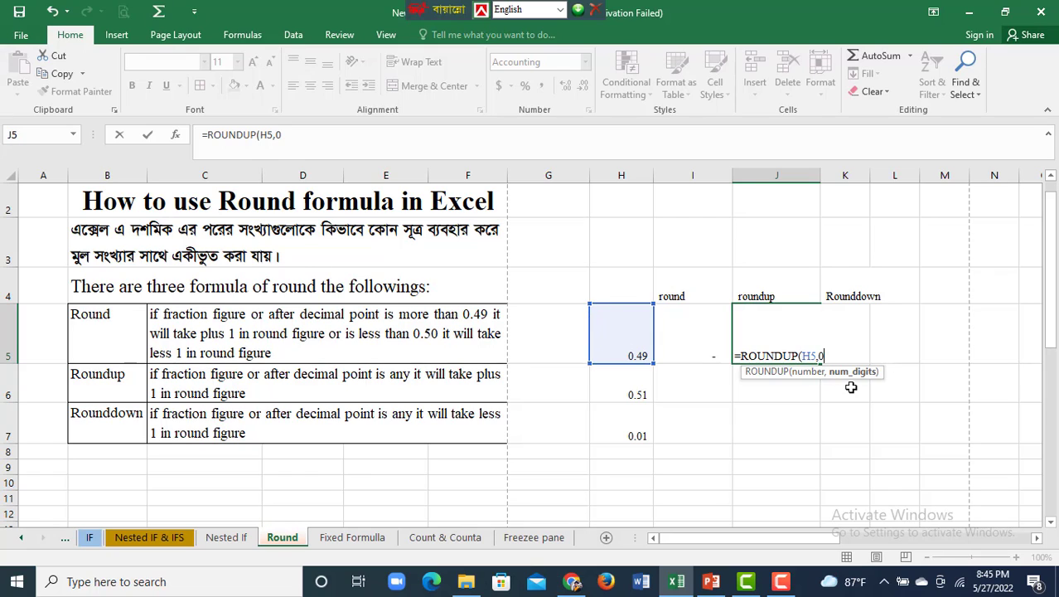
key(Return)
Step: Enter =ROUNDDOWN(H5,0) in K5 and review the three row-5 rounding formulas
click(839, 349)
text(=)
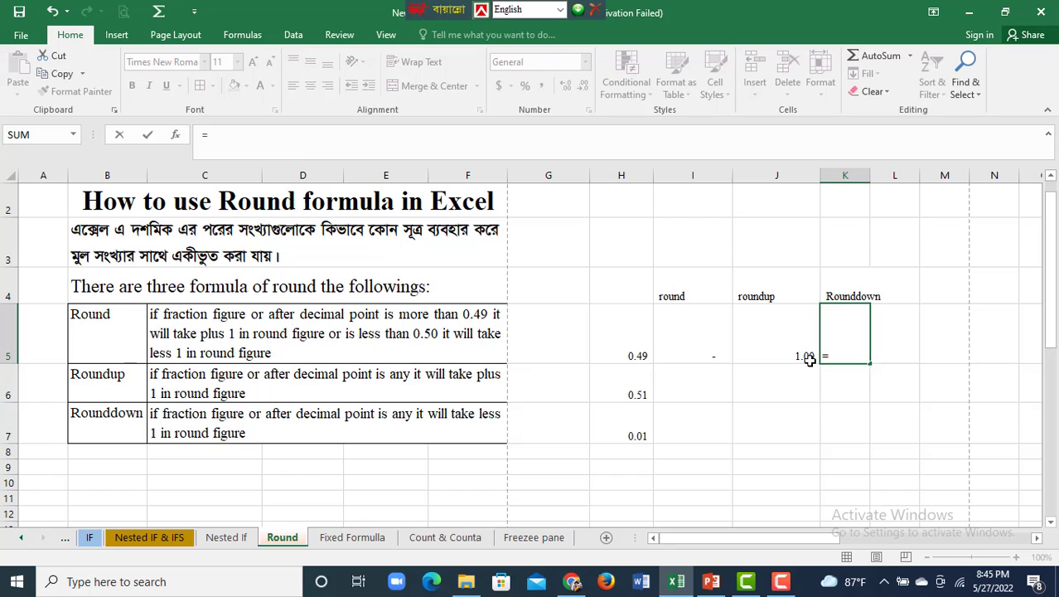
text(round)
click(881, 386)
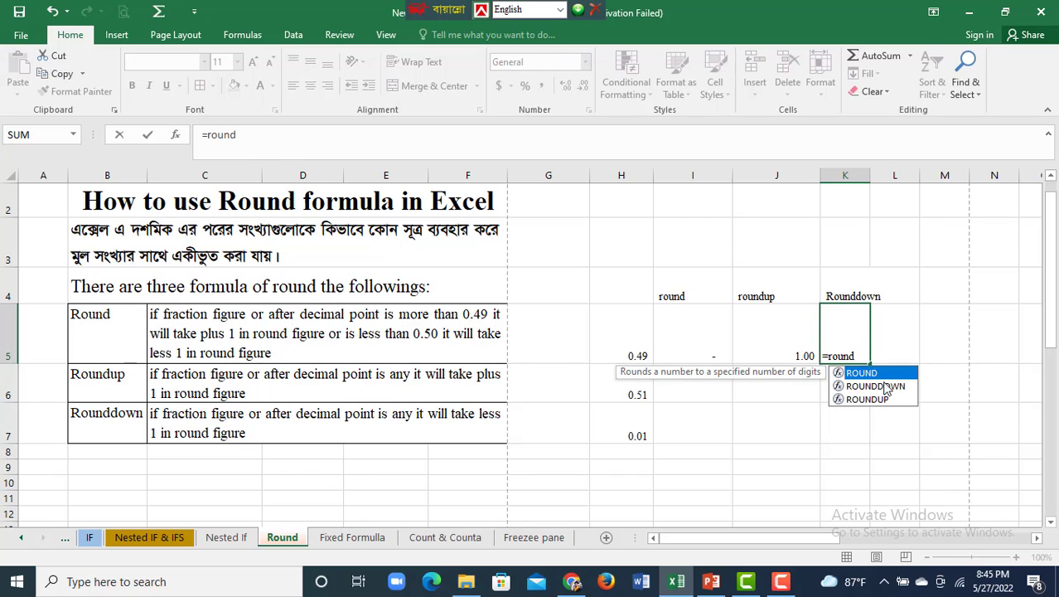
double_click(880, 386)
click(630, 388)
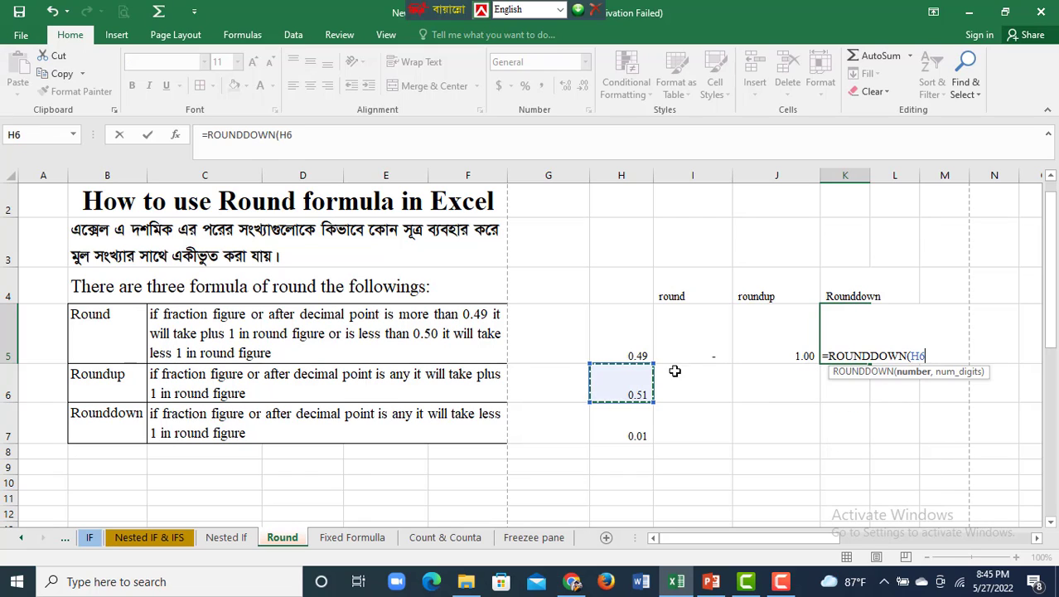
click(642, 355)
text(,0)
key(Return)
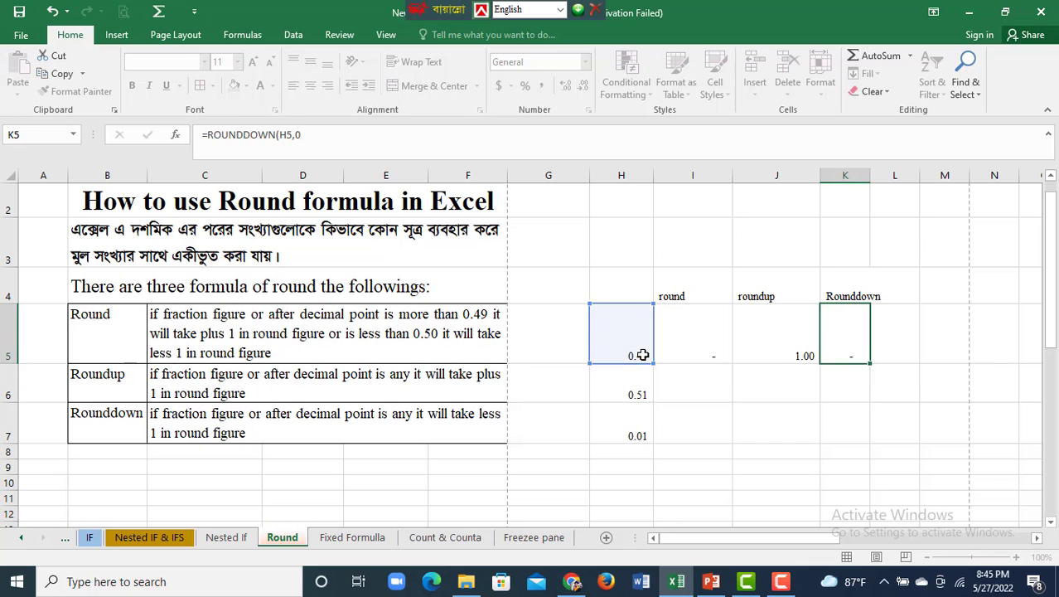
click(684, 335)
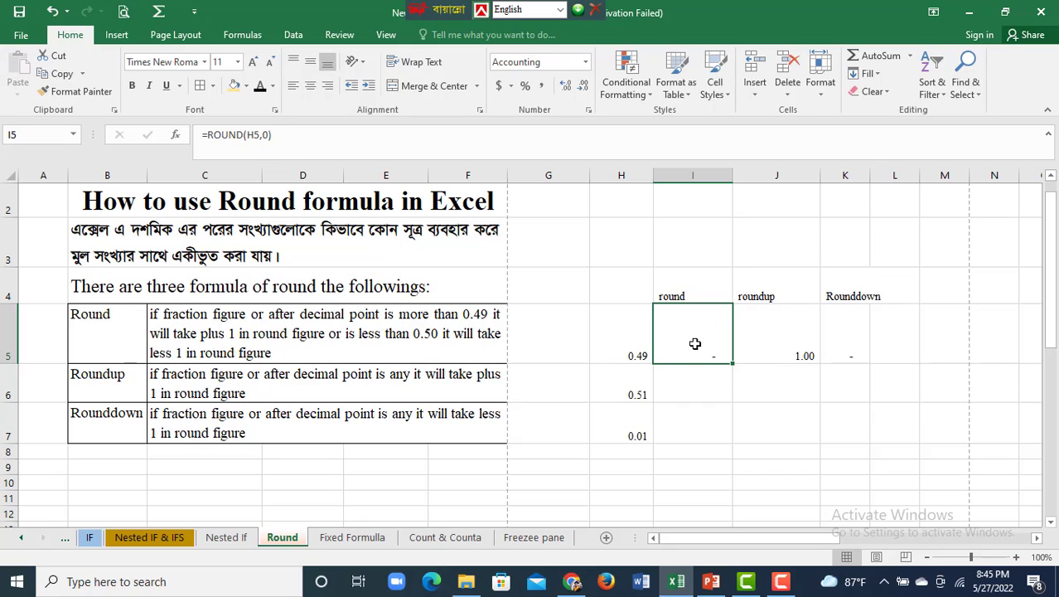
click(771, 325)
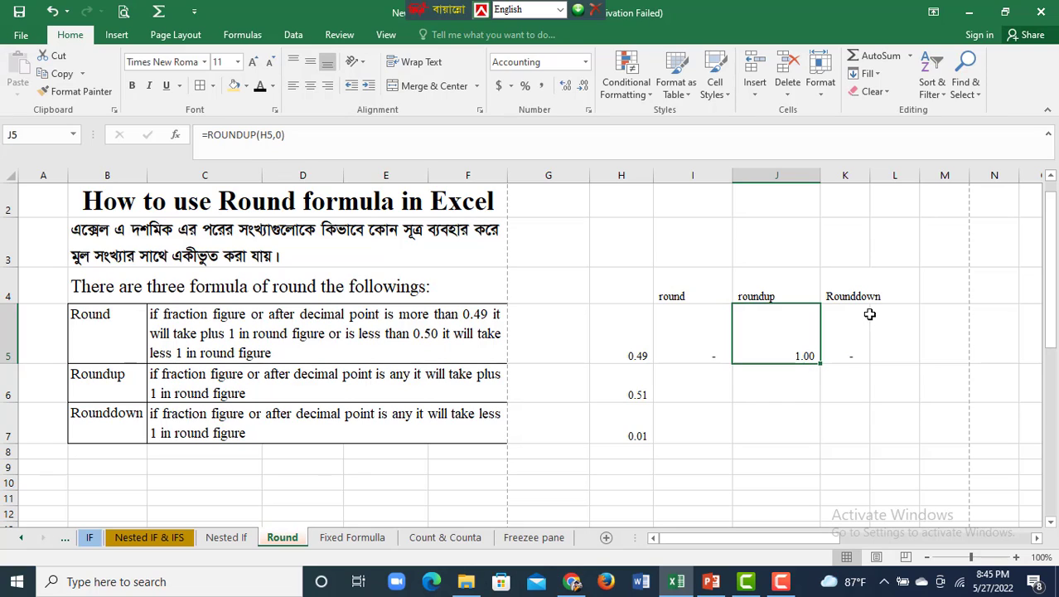
click(860, 352)
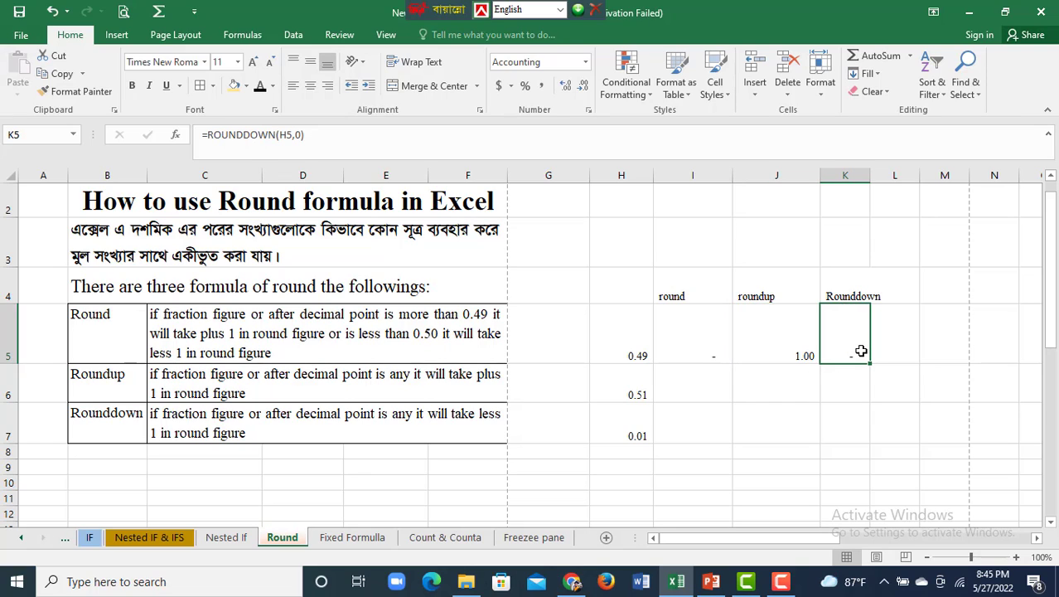
Step: Fill the I5:K5 rounding formulas down to row 7 and check the row 6 results
drag(693, 351, 799, 352)
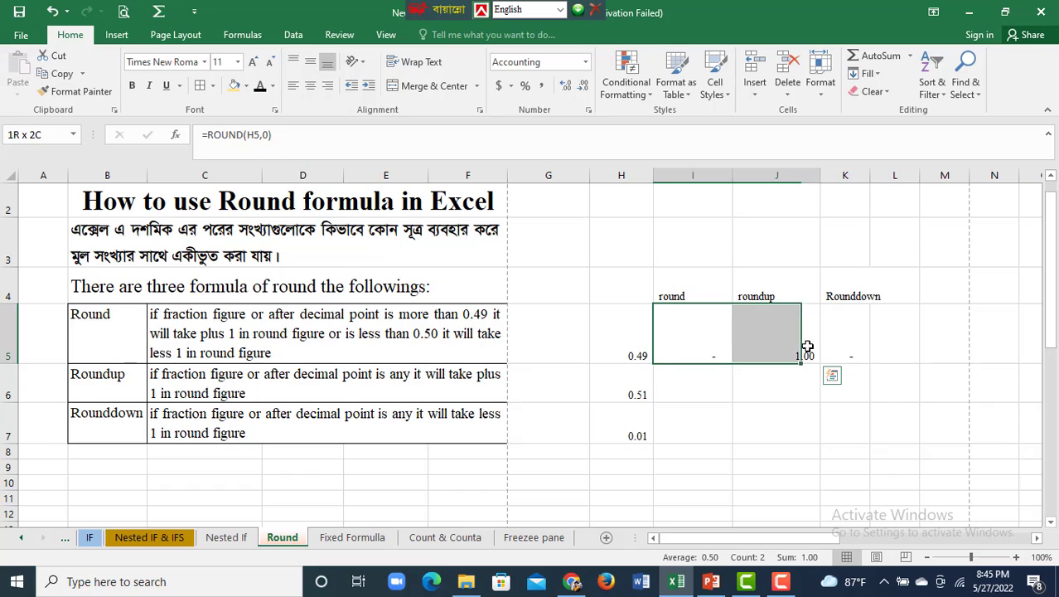
mouse_move(757, 344)
mouse_down()
mouse_move(863, 356)
mouse_move(868, 435)
mouse_up()
click(712, 375)
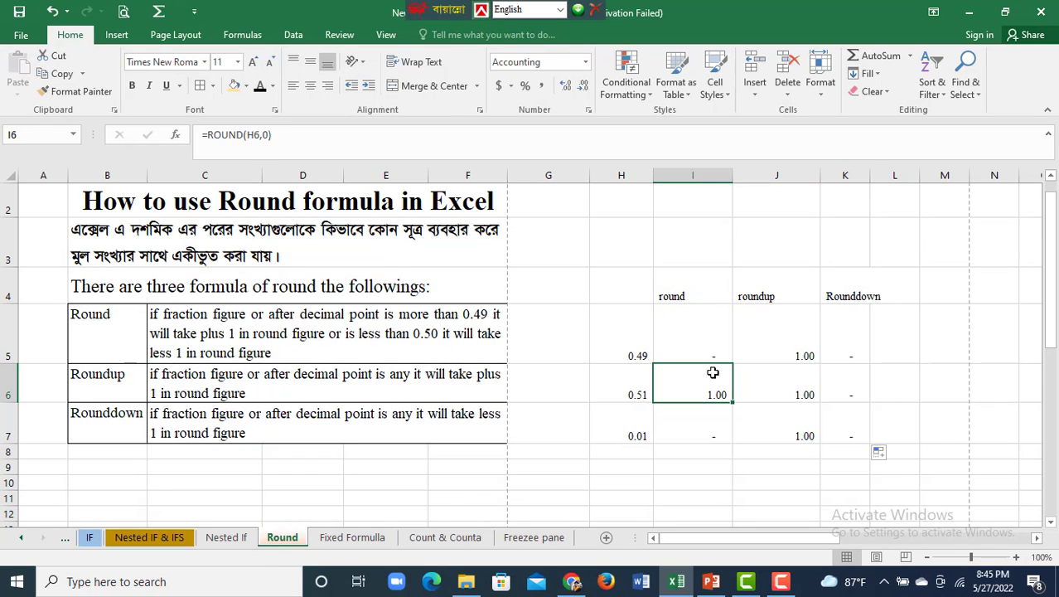
click(637, 394)
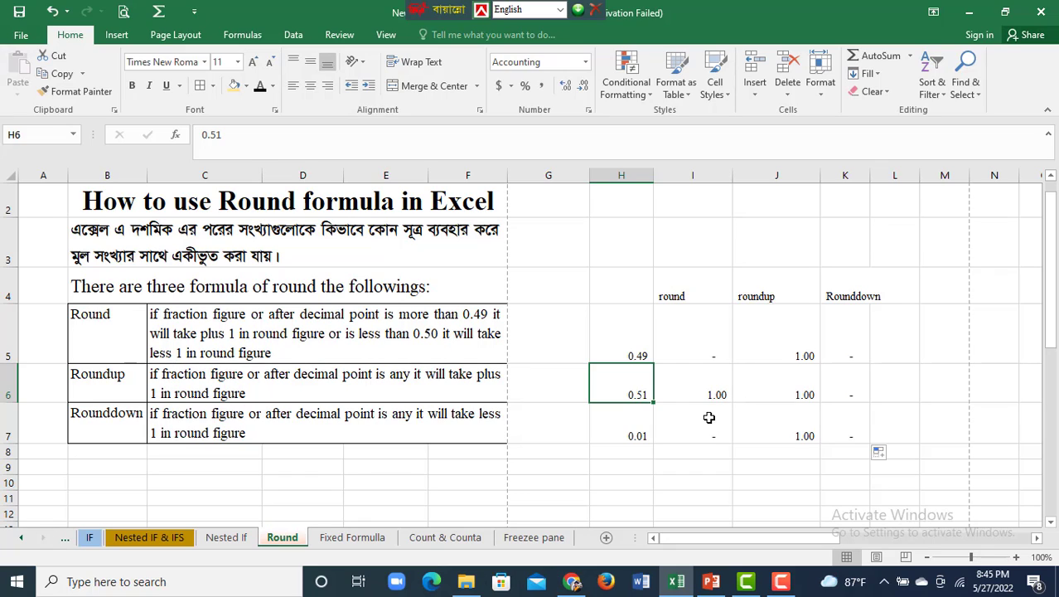
click(709, 398)
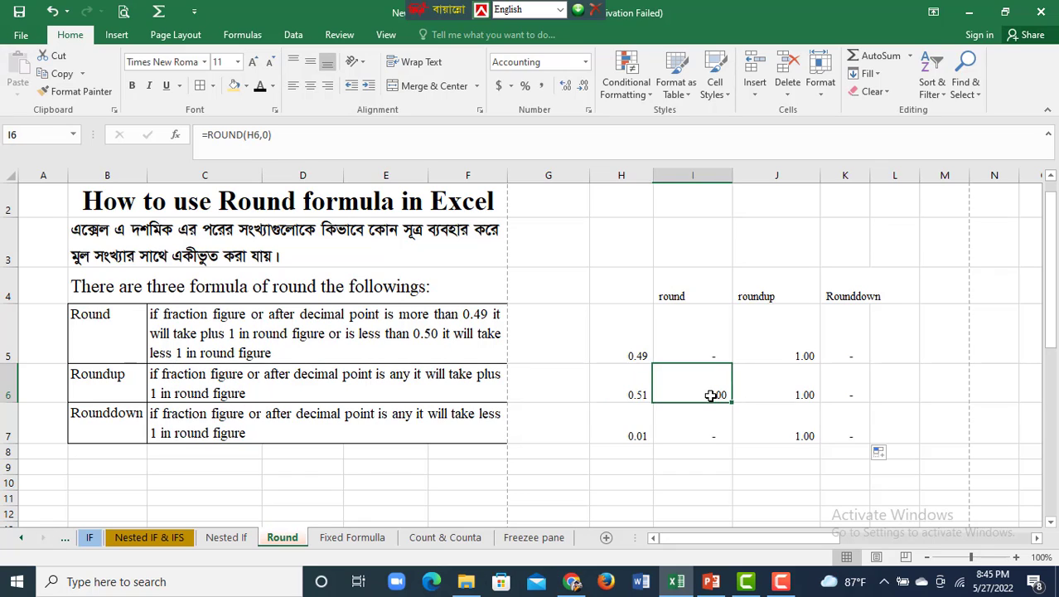
click(799, 384)
click(848, 383)
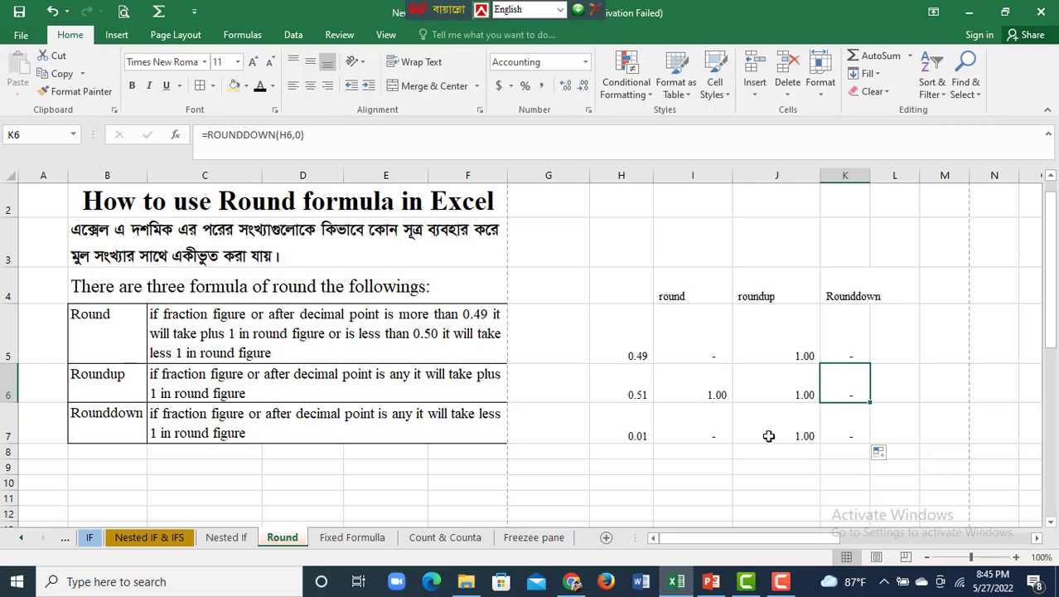
Step: Check the row 7 ROUND, ROUNDUP and ROUNDDOWN results, then select H3:L7
click(644, 434)
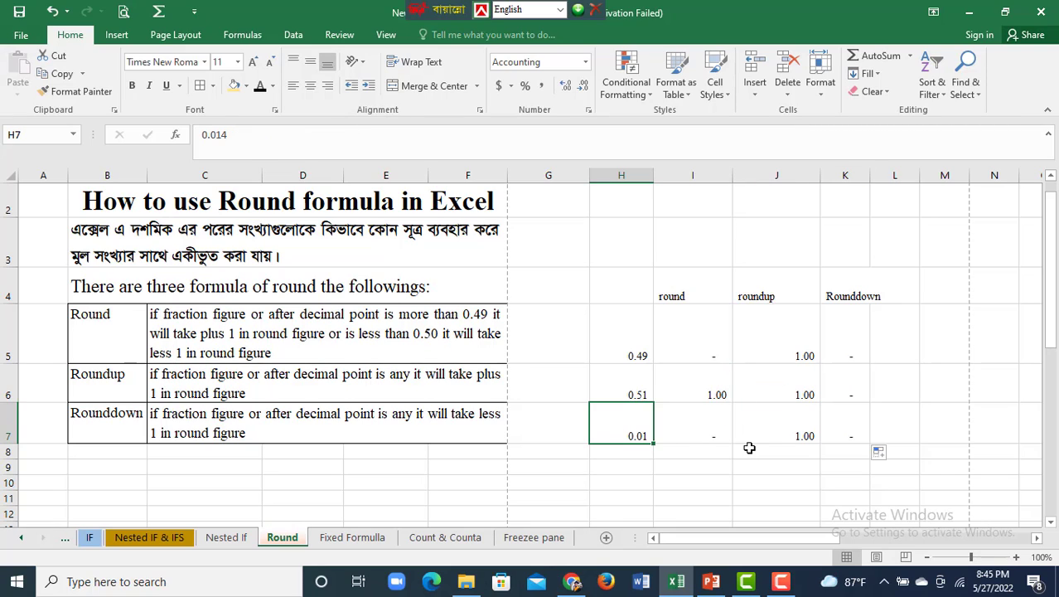
click(704, 421)
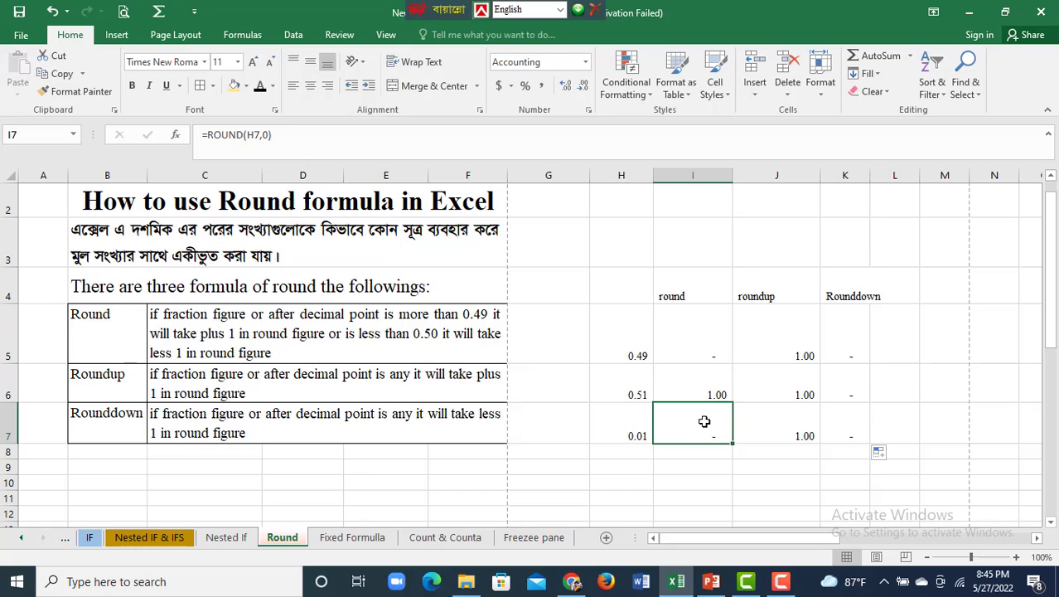
click(794, 431)
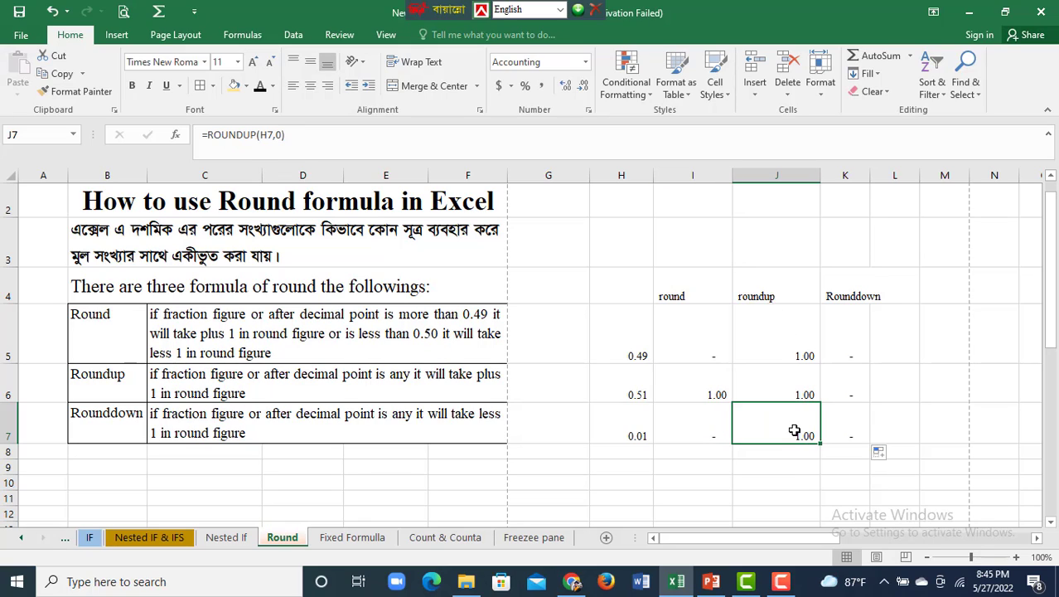
click(852, 423)
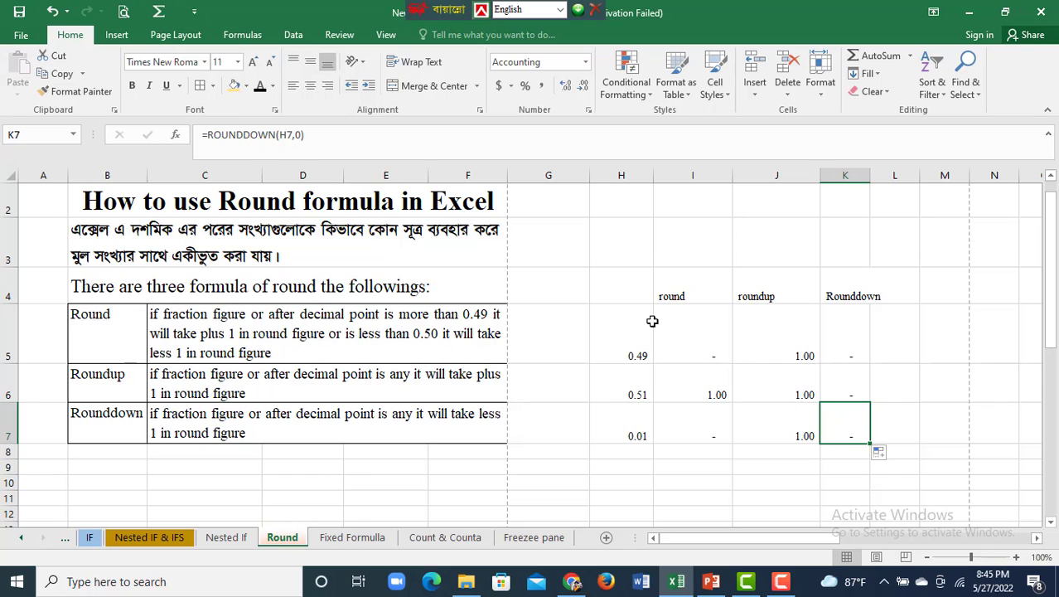
drag(634, 249, 878, 427)
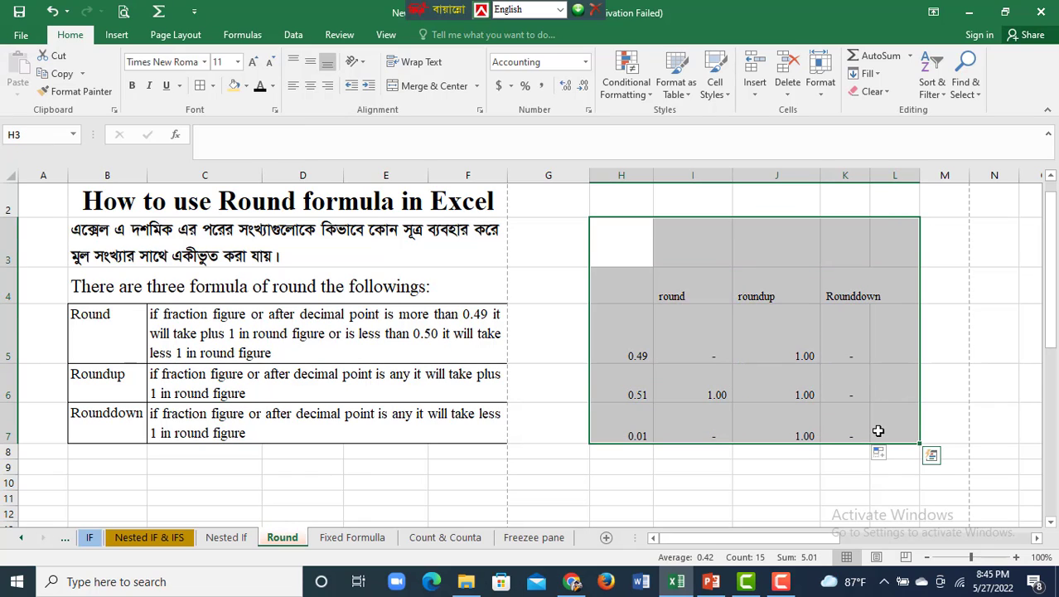
Step: Clear the H3:L7 practice block and hide rows 2–16 holding the notes
key(Delete)
click(845, 383)
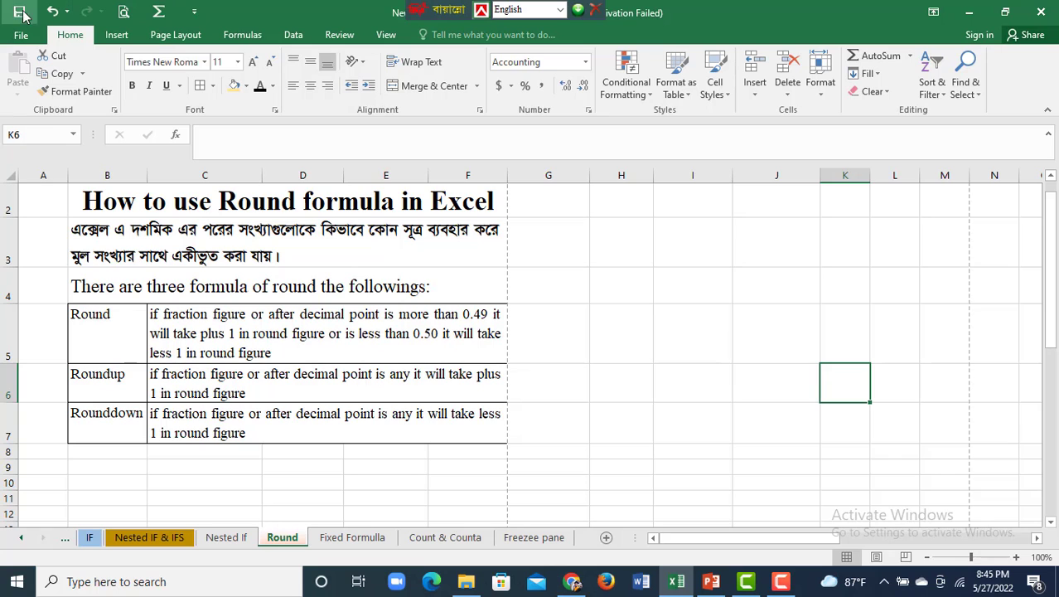
drag(13, 214, 36, 397)
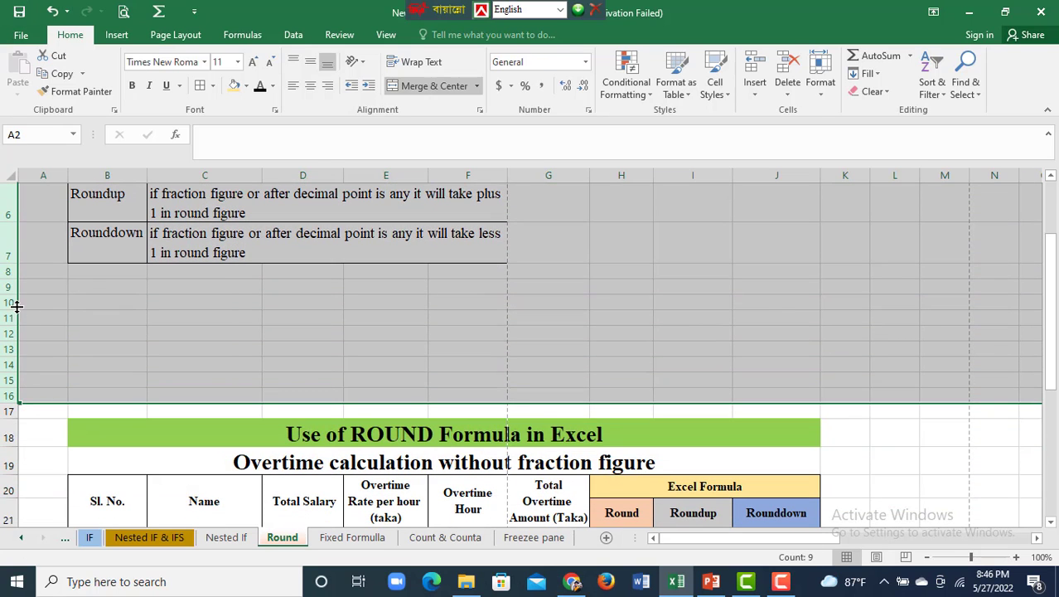
right_click(12, 305)
click(44, 507)
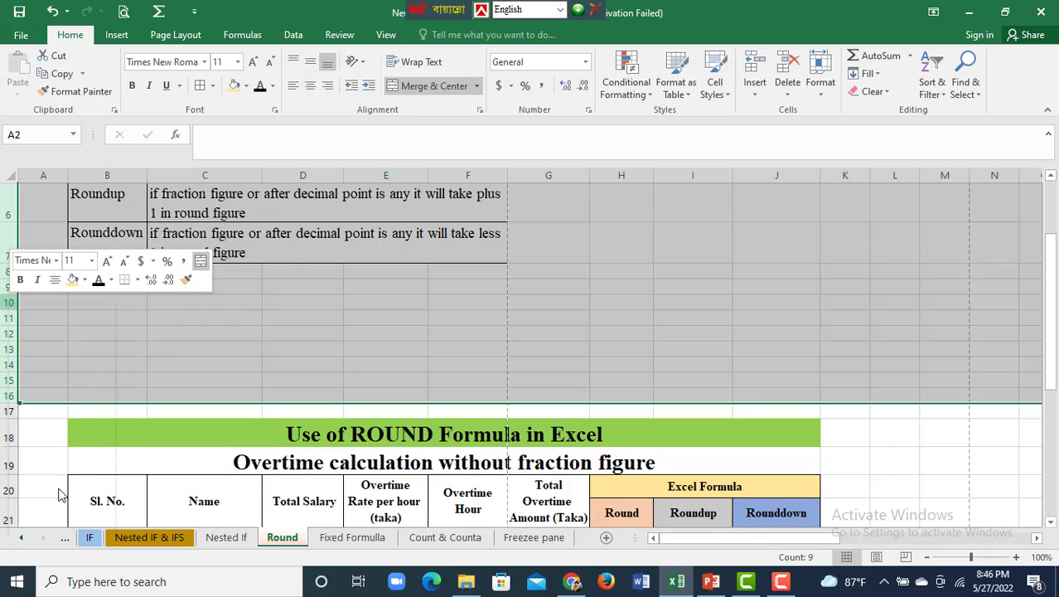
click(771, 374)
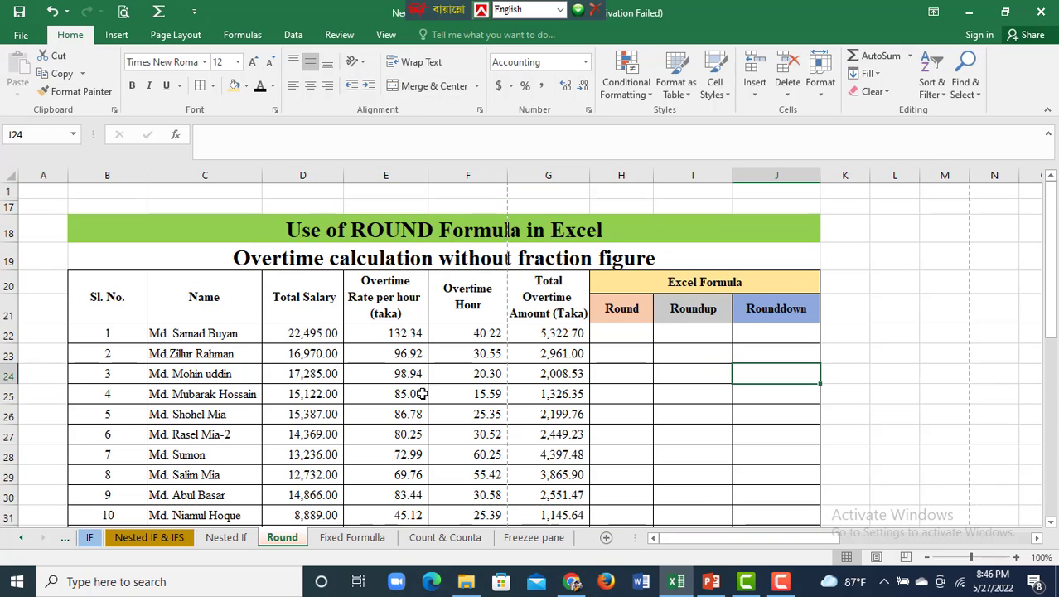
Step: Change the C20 header from 'Name' to 'Name of worker'
scroll(419, 394, down, 2)
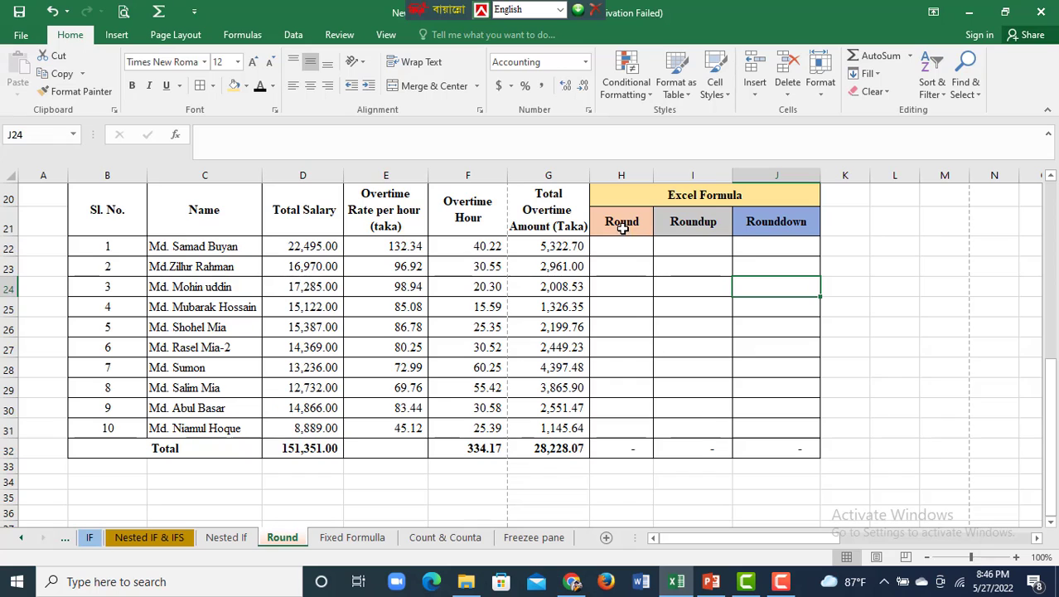
drag(621, 222, 775, 224)
scroll(585, 362, up, 1)
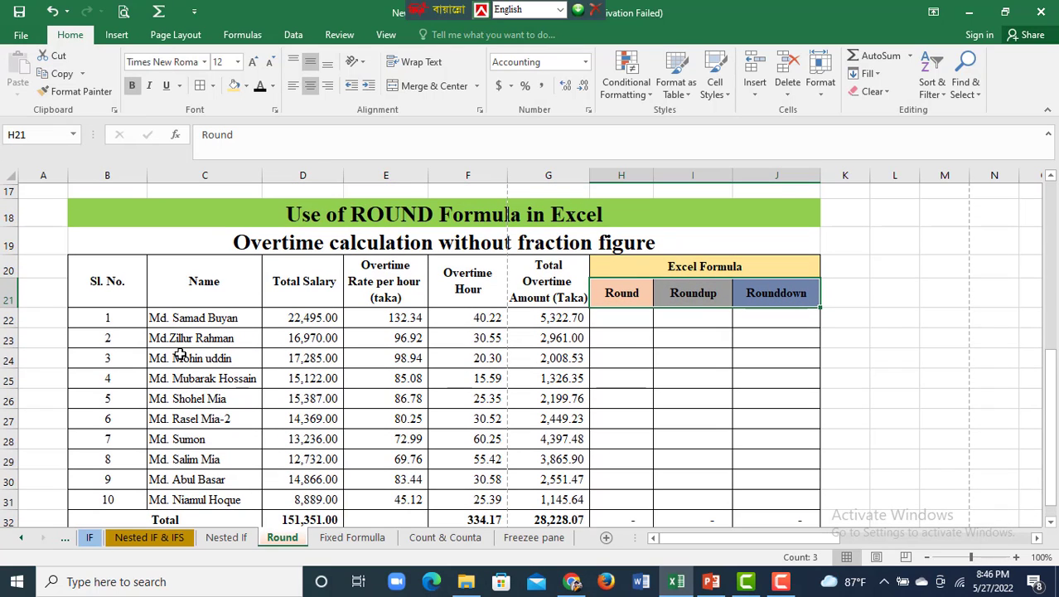
click(182, 294)
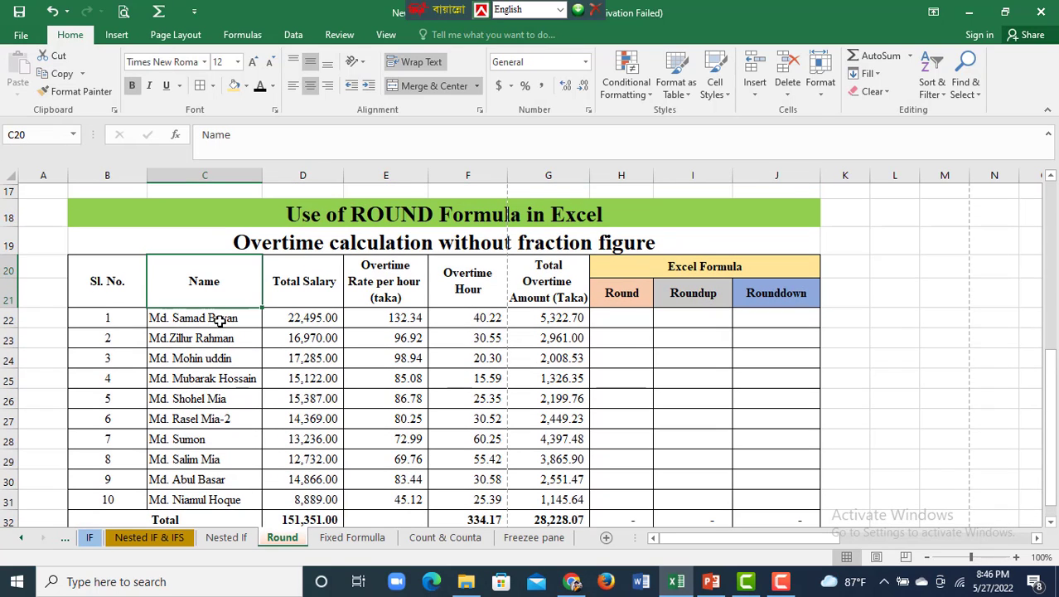
double_click(235, 286)
text(o)
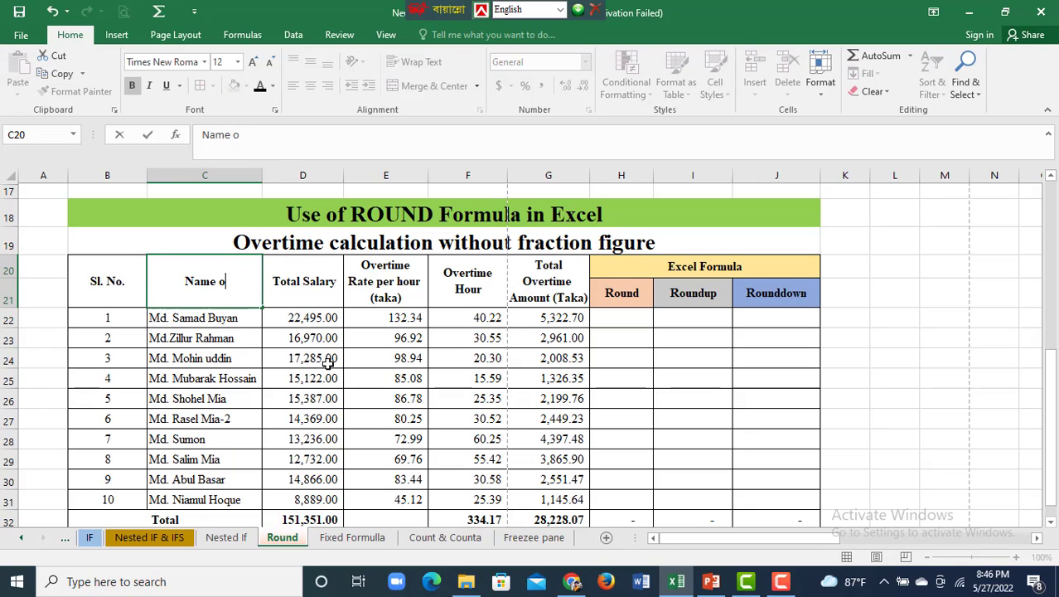
text(f wor)
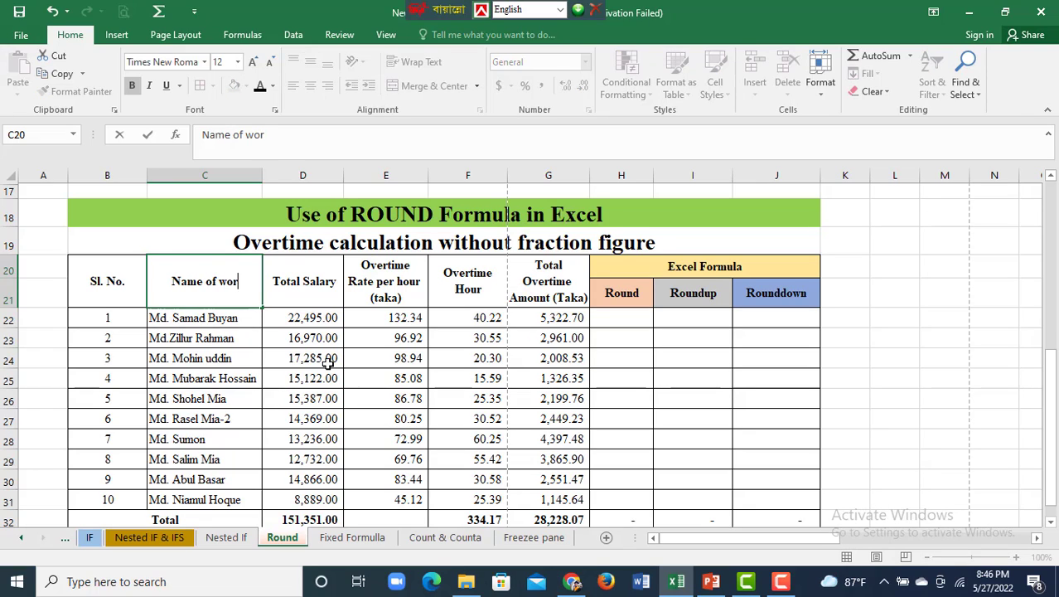
text(ker)
click(324, 398)
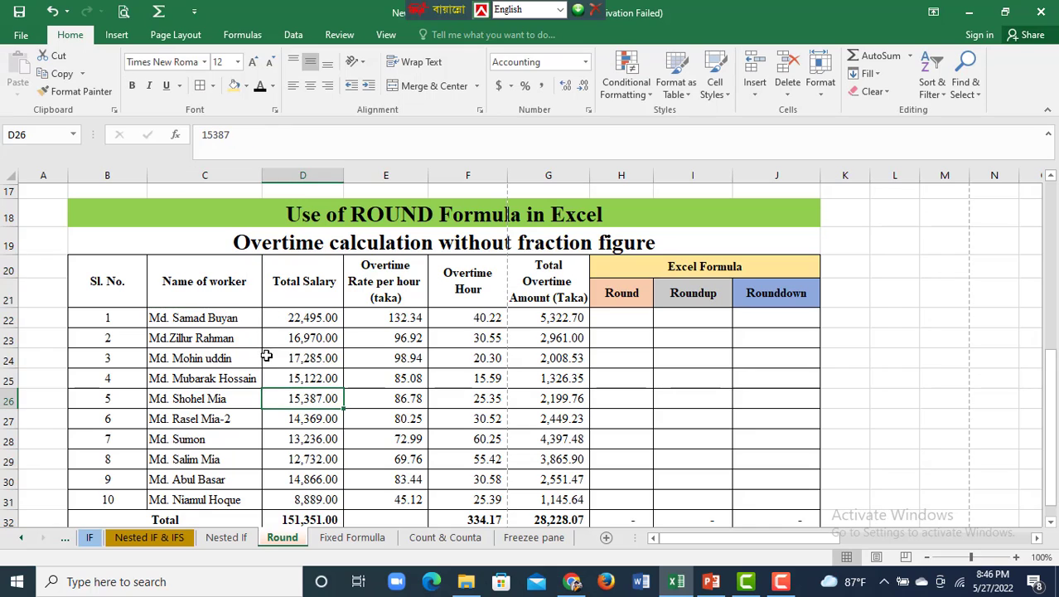
drag(200, 323, 199, 499)
Step: Replace 'Salary' with 'wages' in the D20 header
click(315, 304)
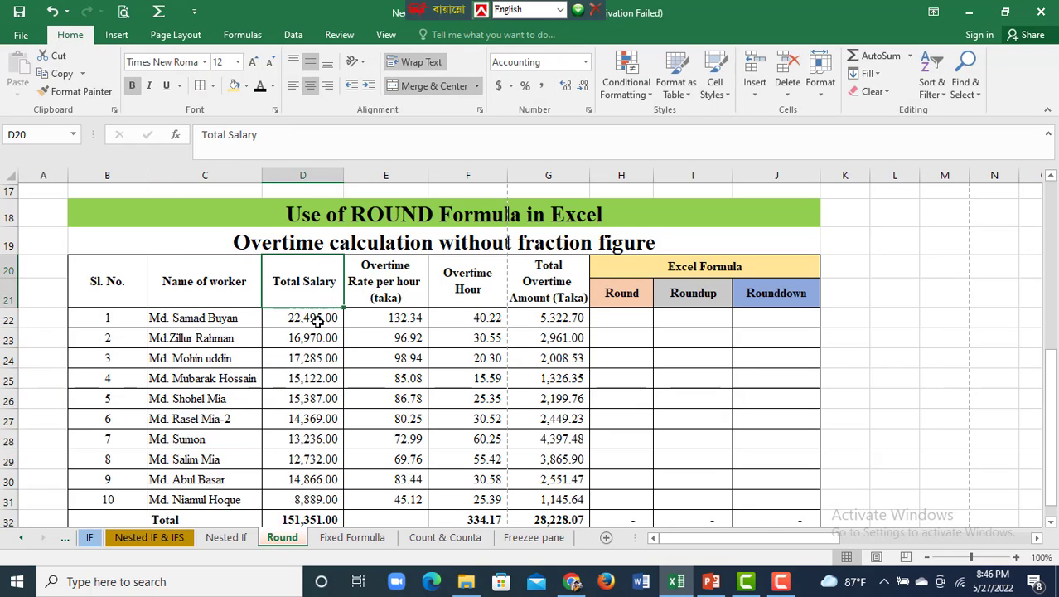
double_click(324, 277)
drag(299, 282, 338, 282)
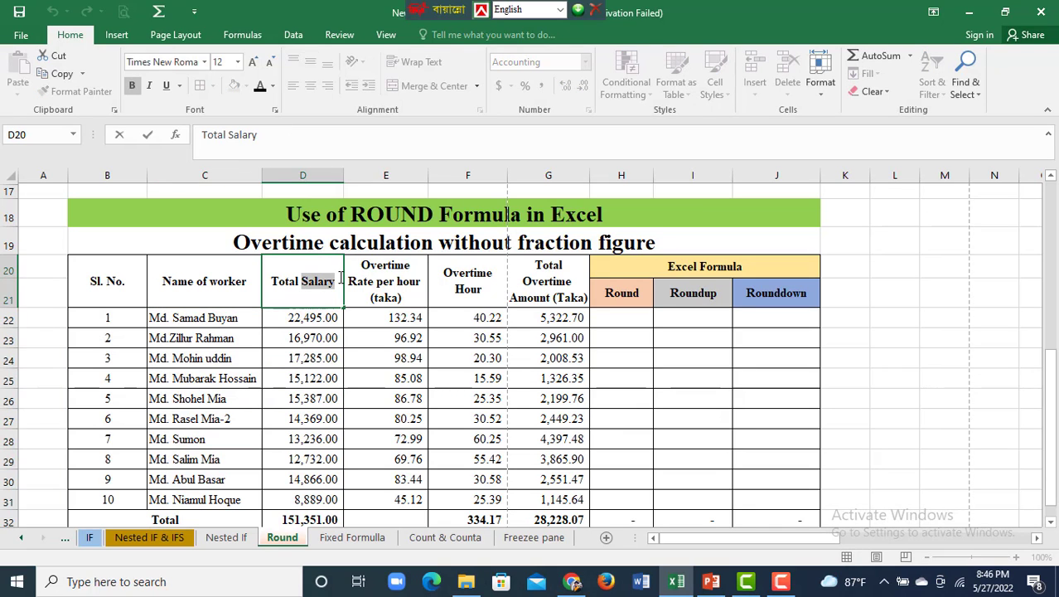
text(wa)
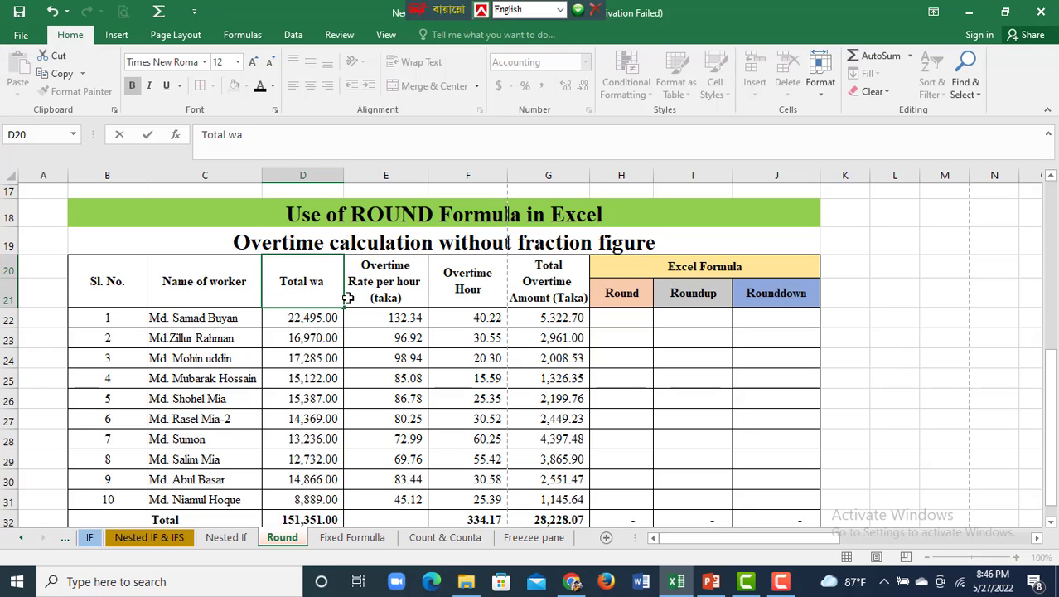
text(ges)
click(467, 439)
key(Delete)
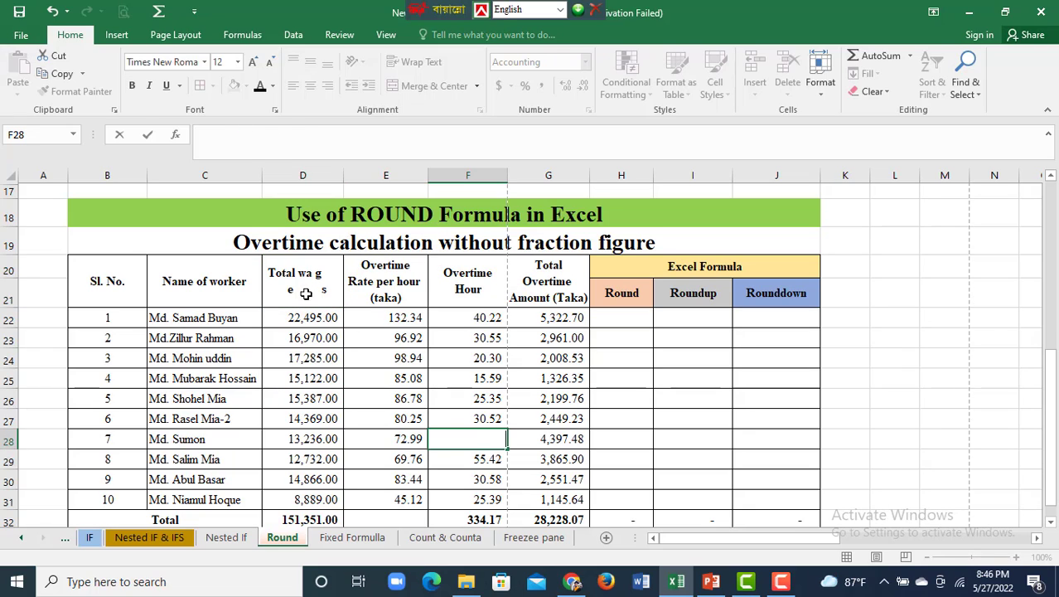
Step: Undo the accidental clearing to restore overtime hours 30.52 and 60.25
double_click(314, 296)
click(458, 412)
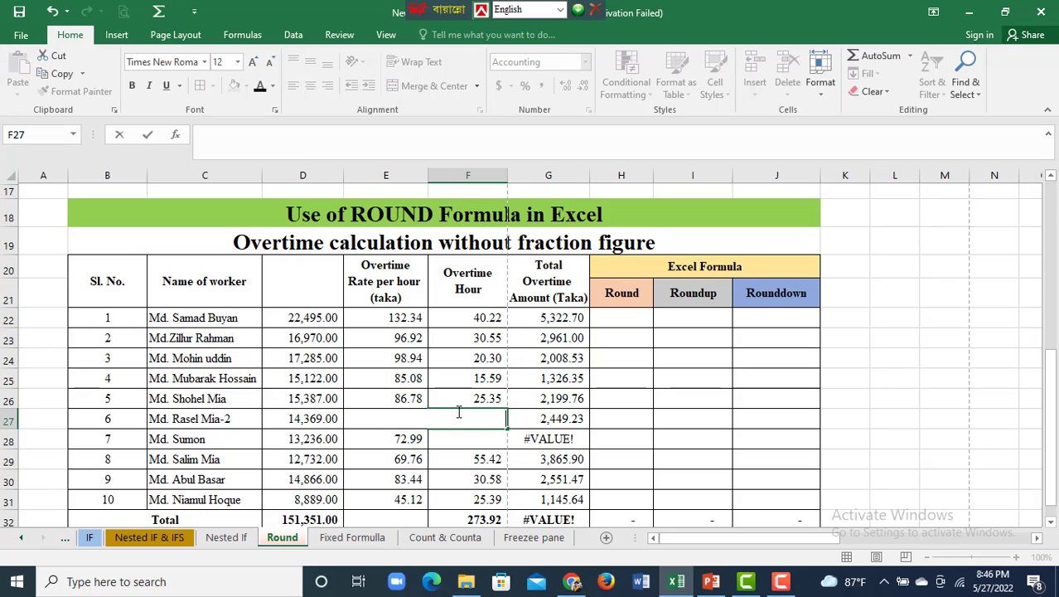
click(610, 410)
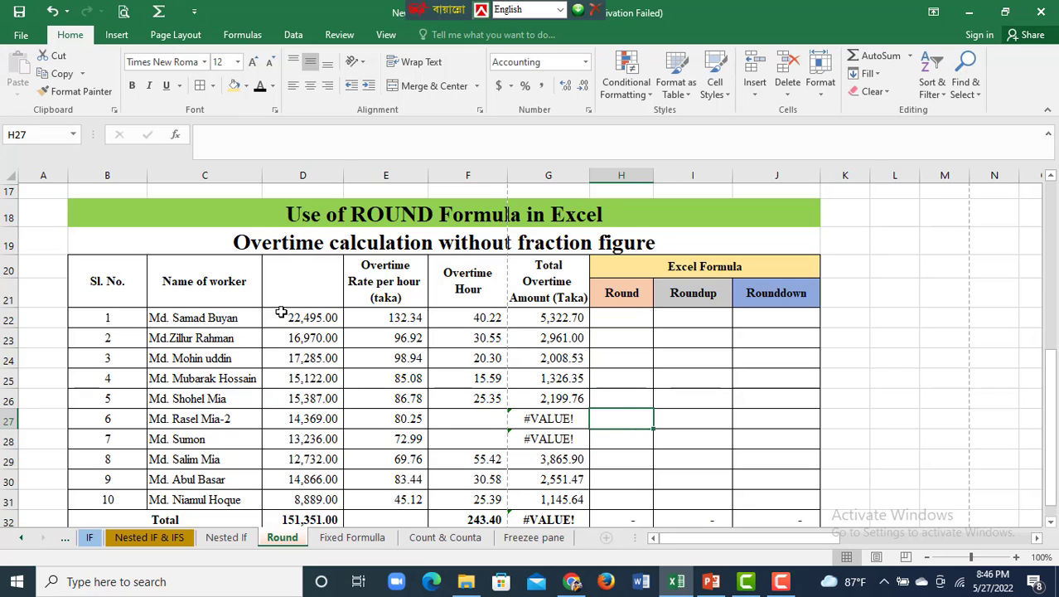
click(287, 278)
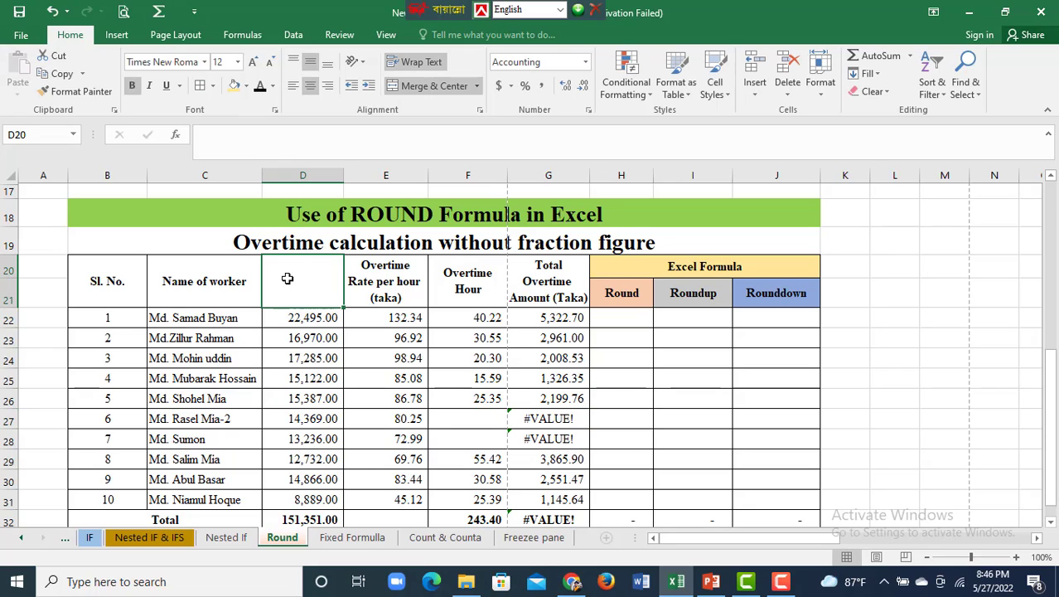
click(55, 10)
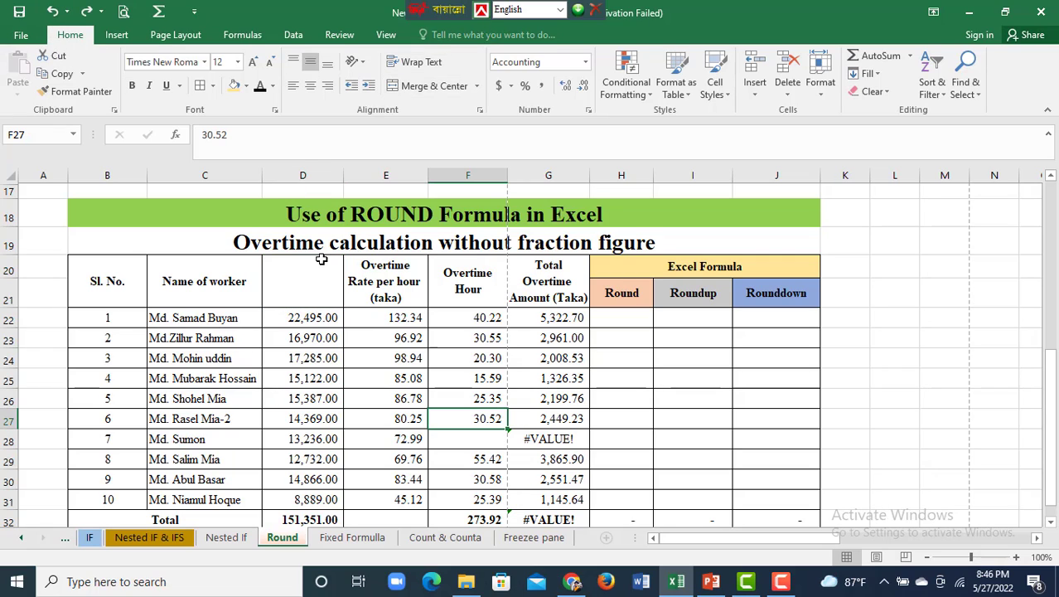
click(52, 12)
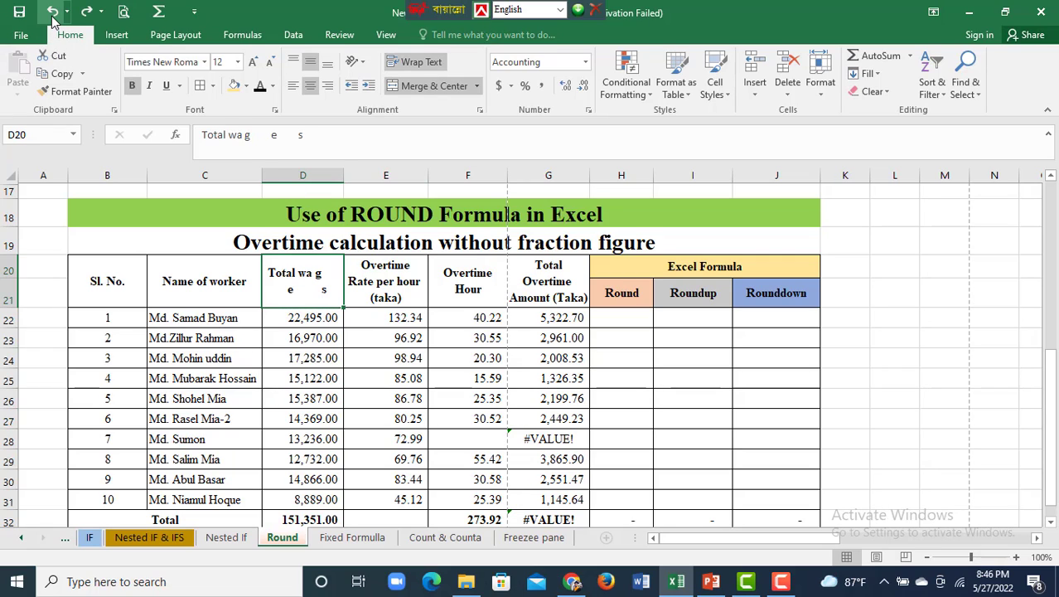
click(52, 13)
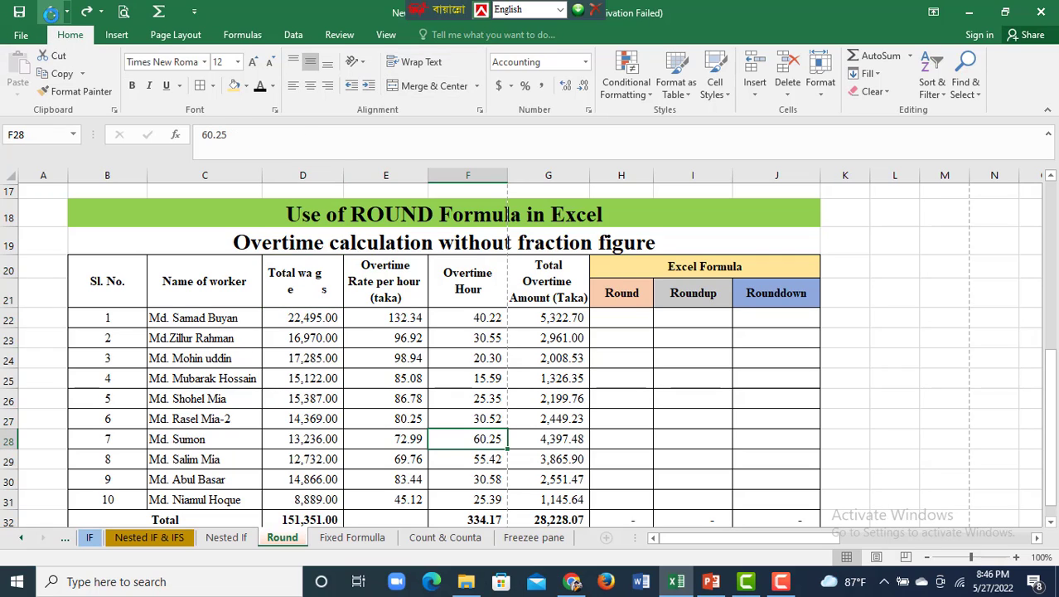
Step: Remove the stray space so D20 reads 'Total wages'
double_click(319, 280)
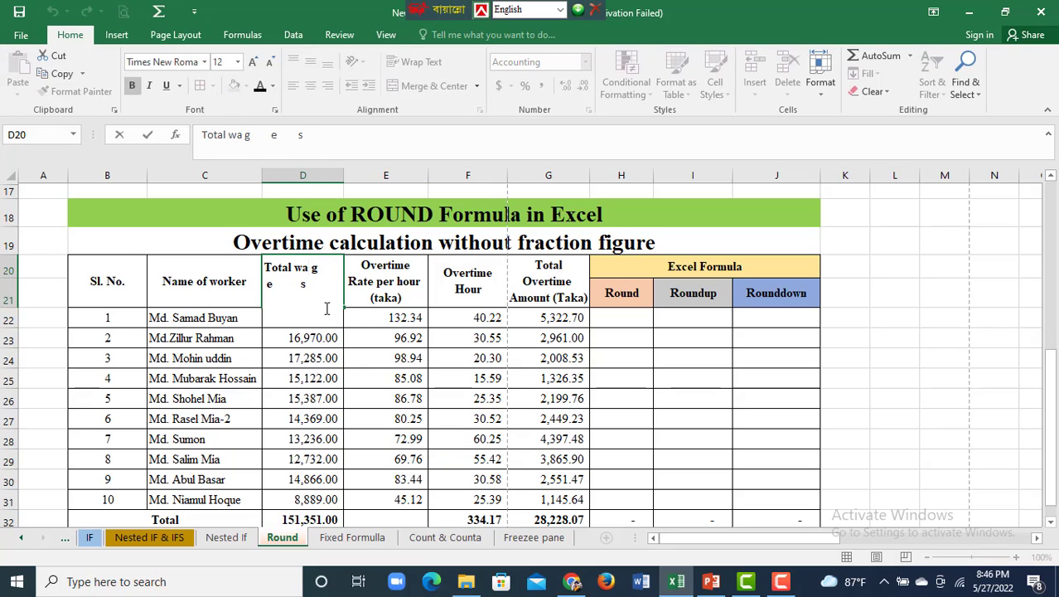
key(BackSpace)
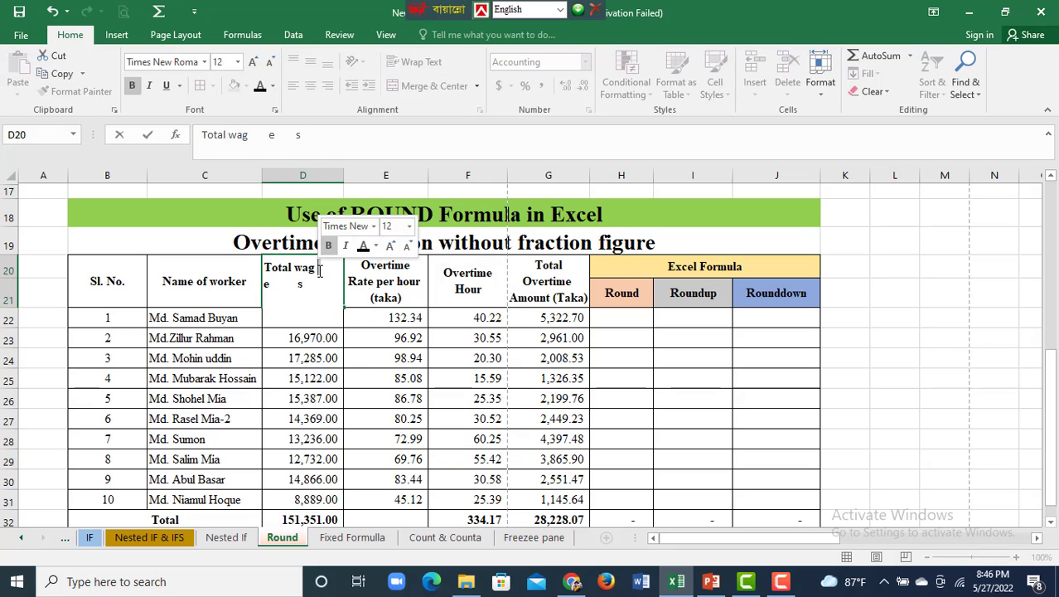
click(775, 458)
click(332, 319)
text(22495)
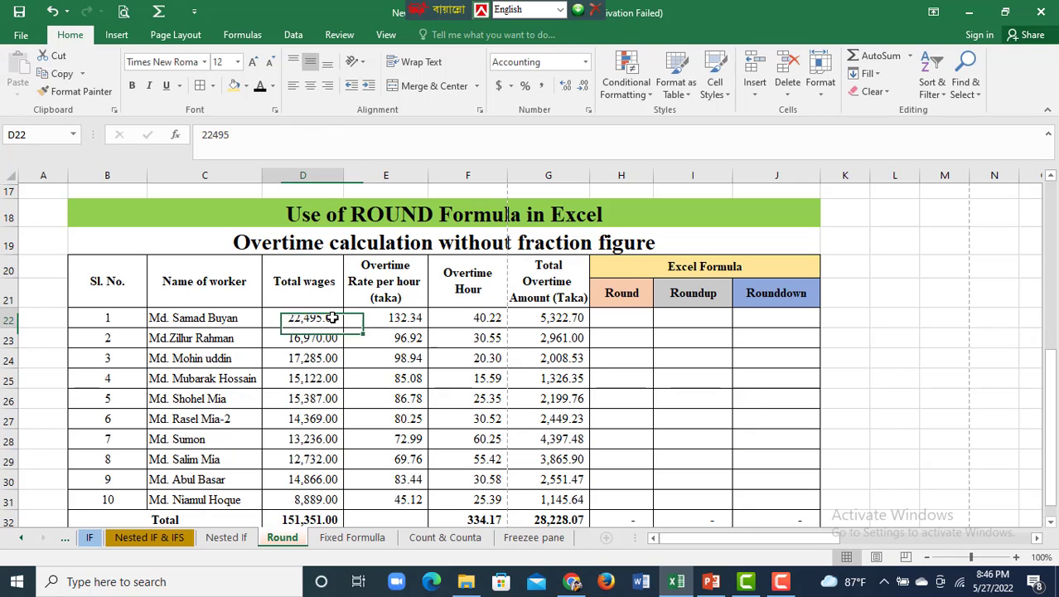
Step: Make the header row 21 of the overtime table taller
click(377, 277)
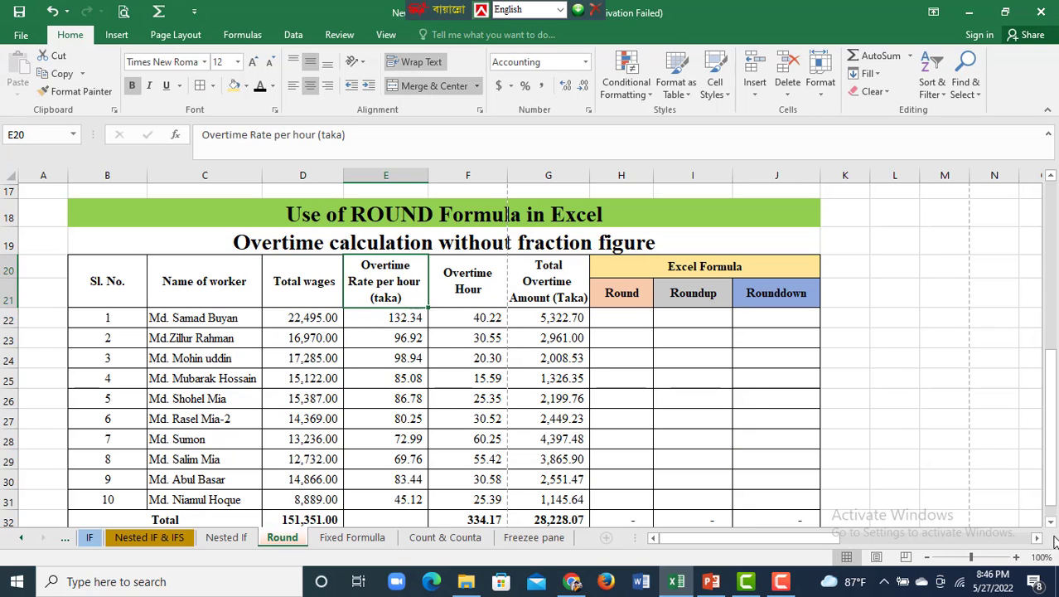
click(1050, 522)
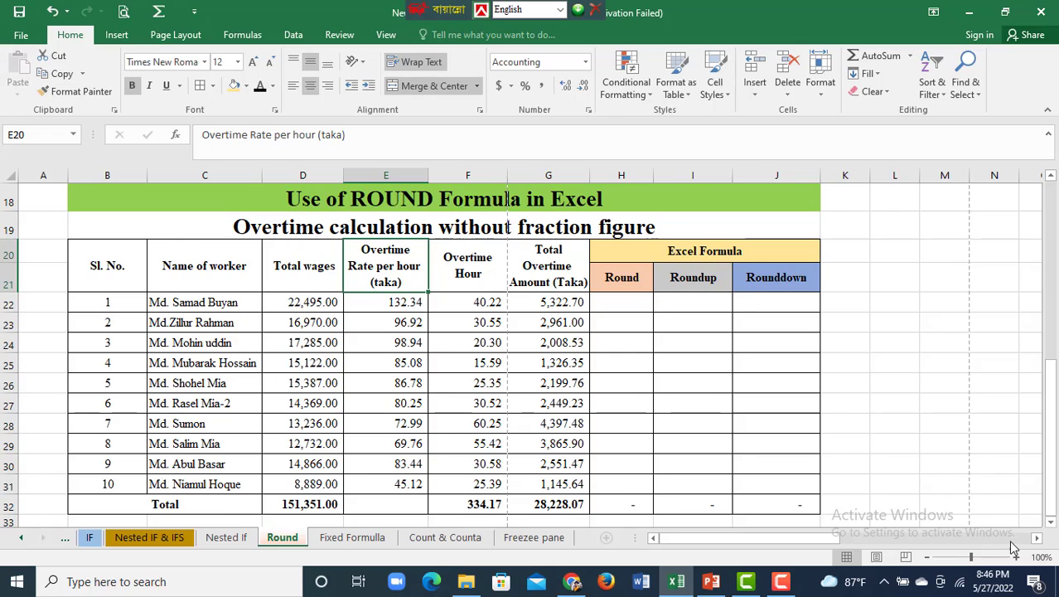
drag(9, 304, 9, 322)
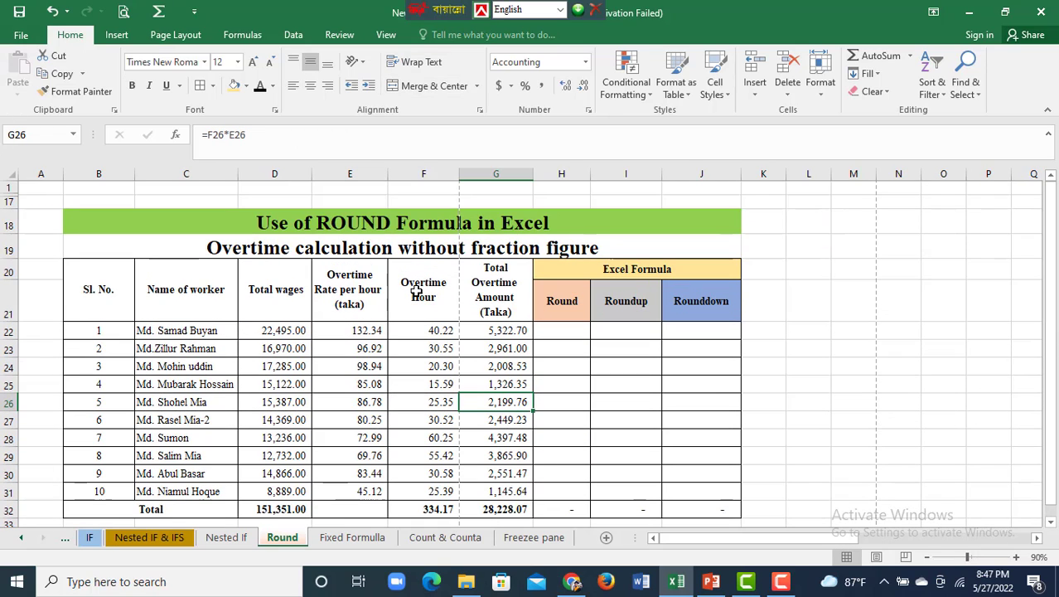
Step: Review the unrounded overtime rate values in E22:E31
click(391, 295)
click(338, 286)
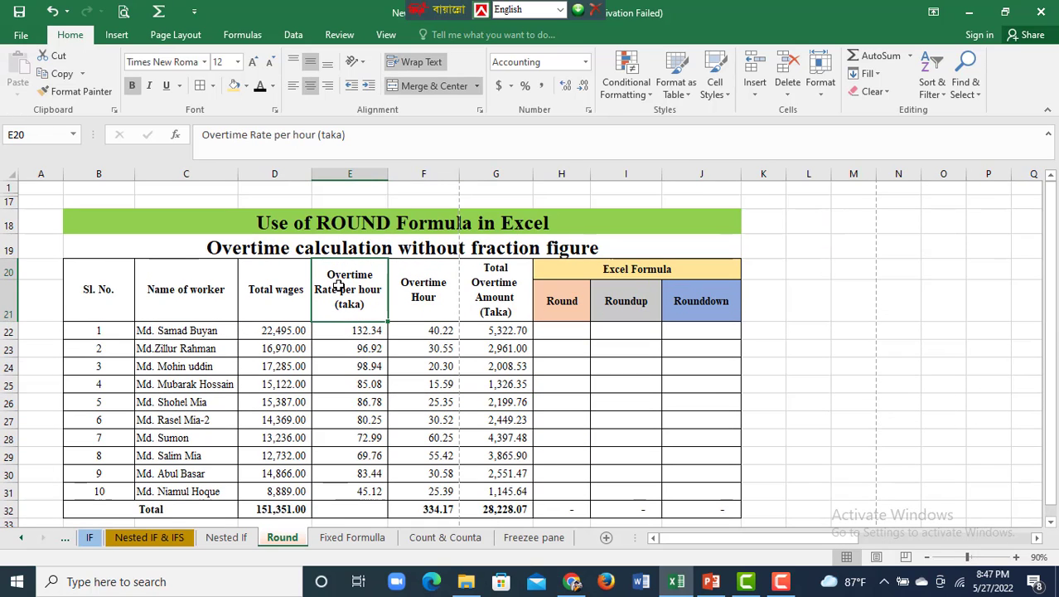
click(360, 331)
drag(357, 351, 340, 489)
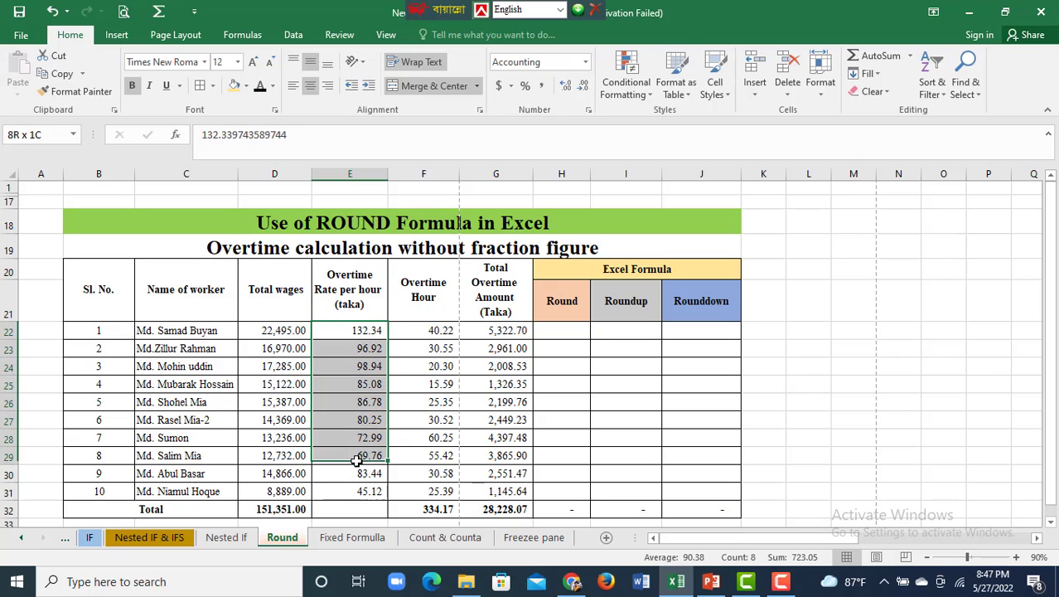
click(343, 331)
click(365, 348)
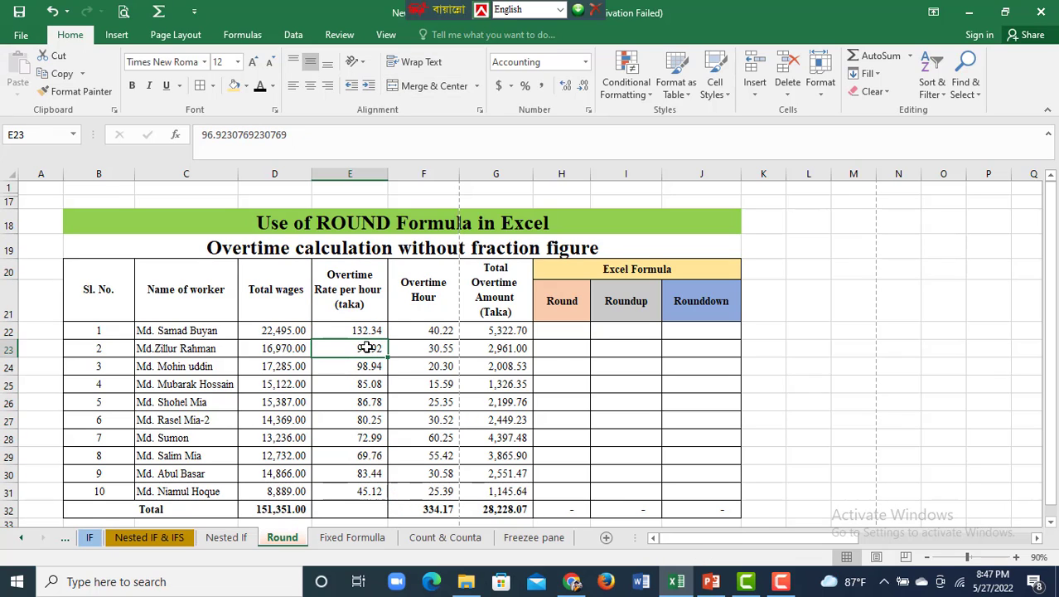
click(363, 367)
click(369, 385)
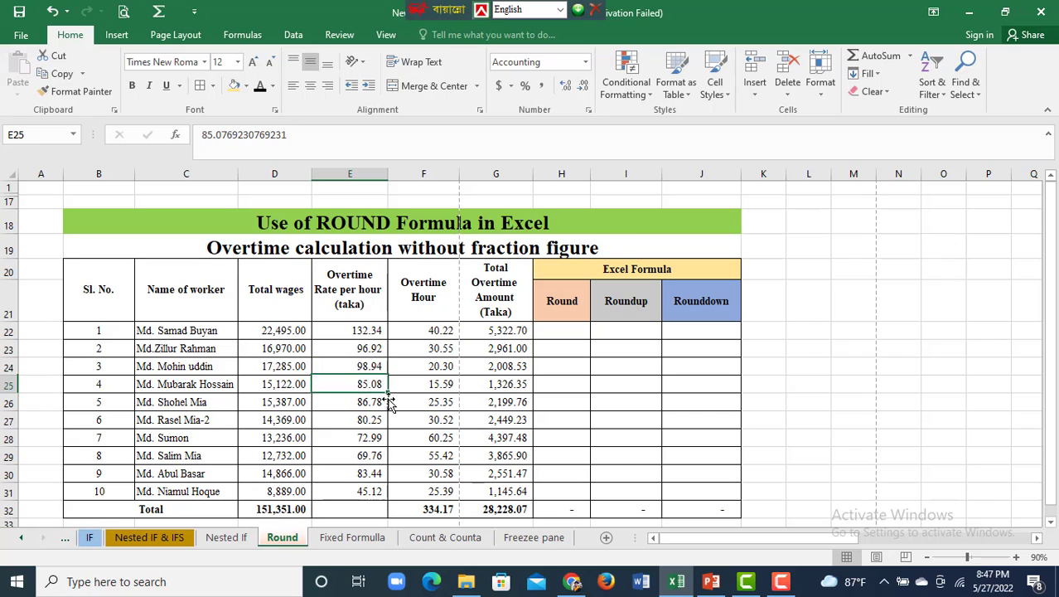
click(369, 401)
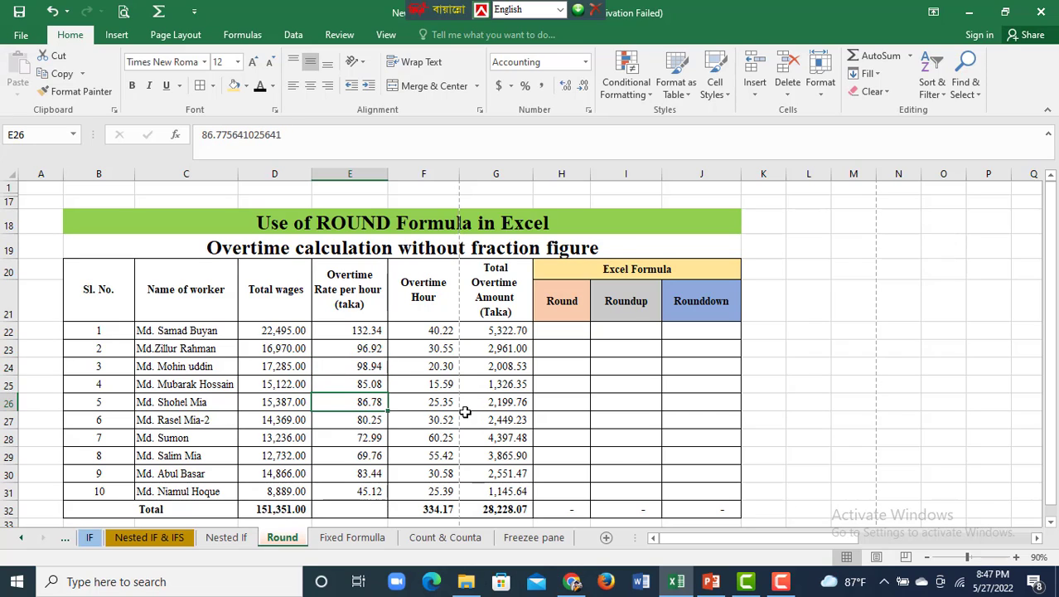
click(373, 421)
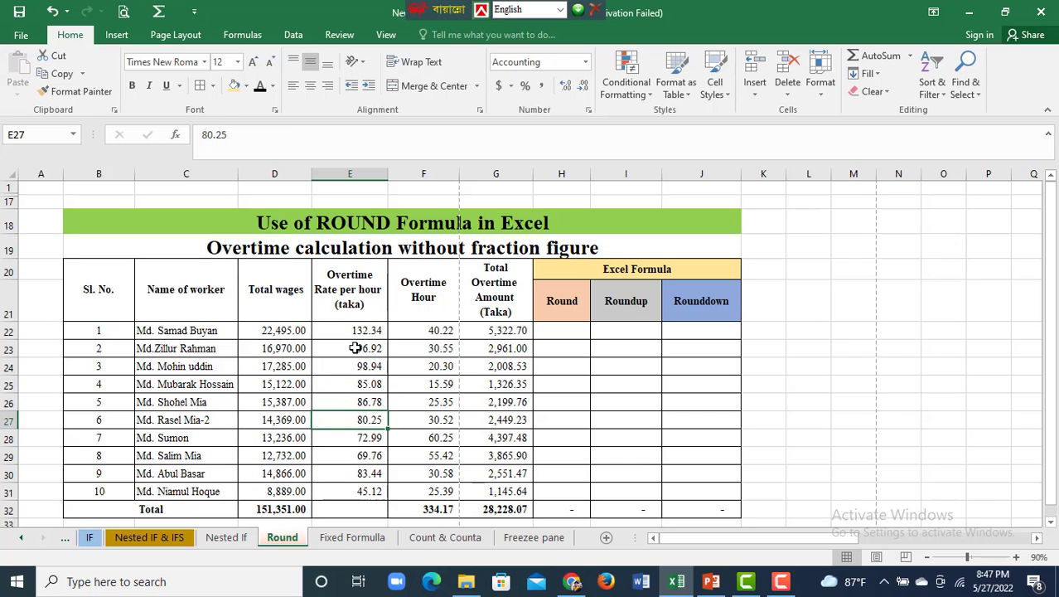
drag(356, 330, 347, 489)
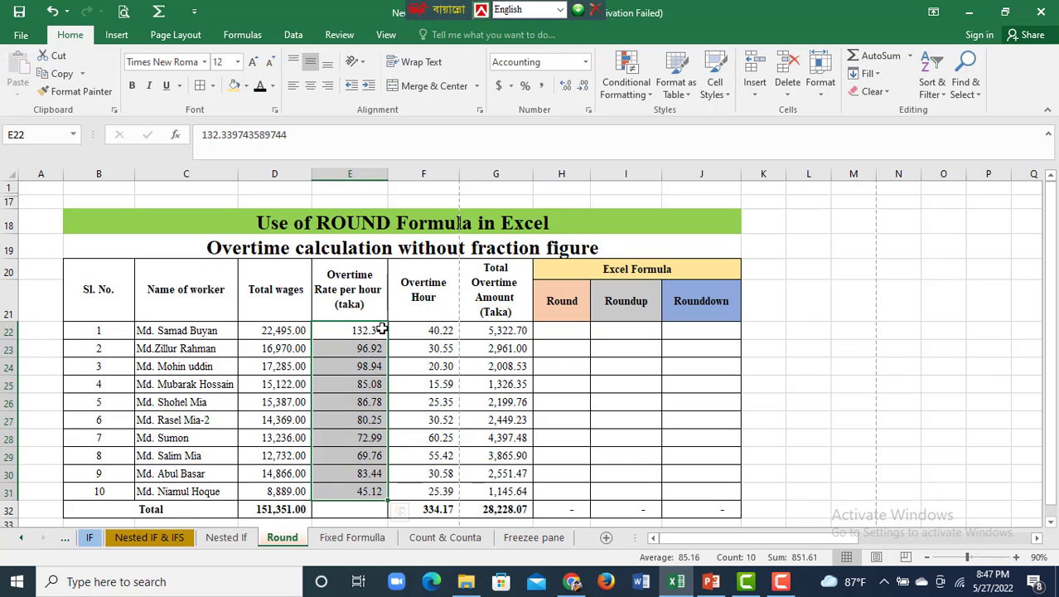
Step: Review the overtime hours in F22:F31 and their total formula in F32
click(437, 290)
click(436, 331)
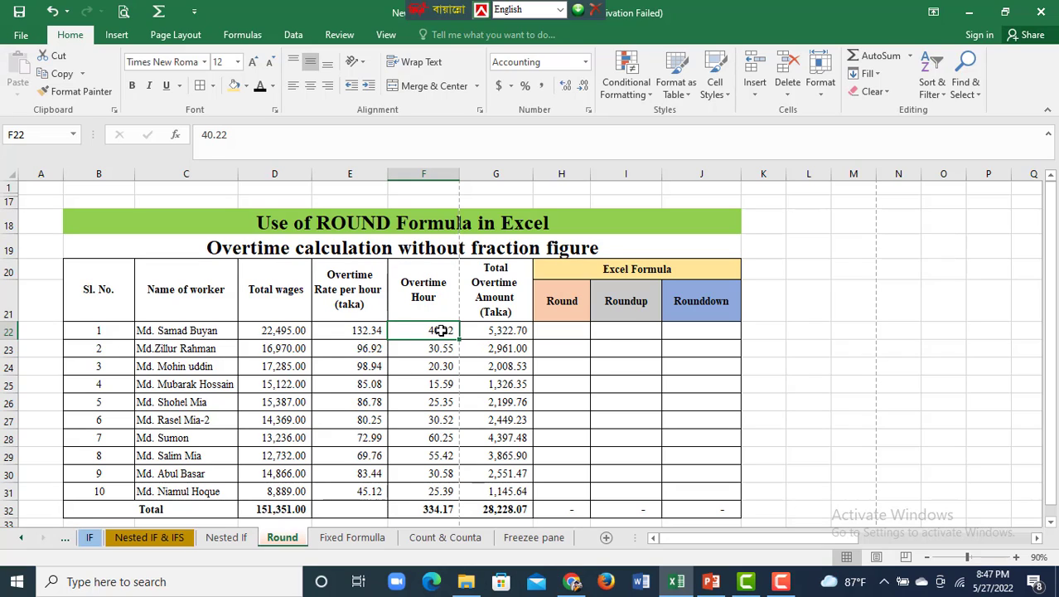
click(439, 346)
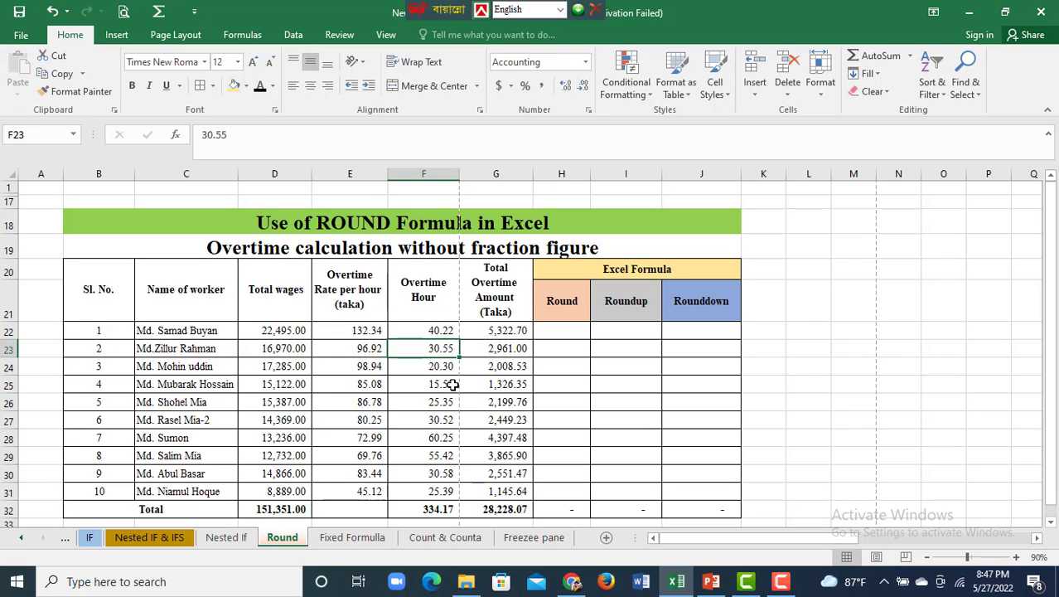
click(441, 365)
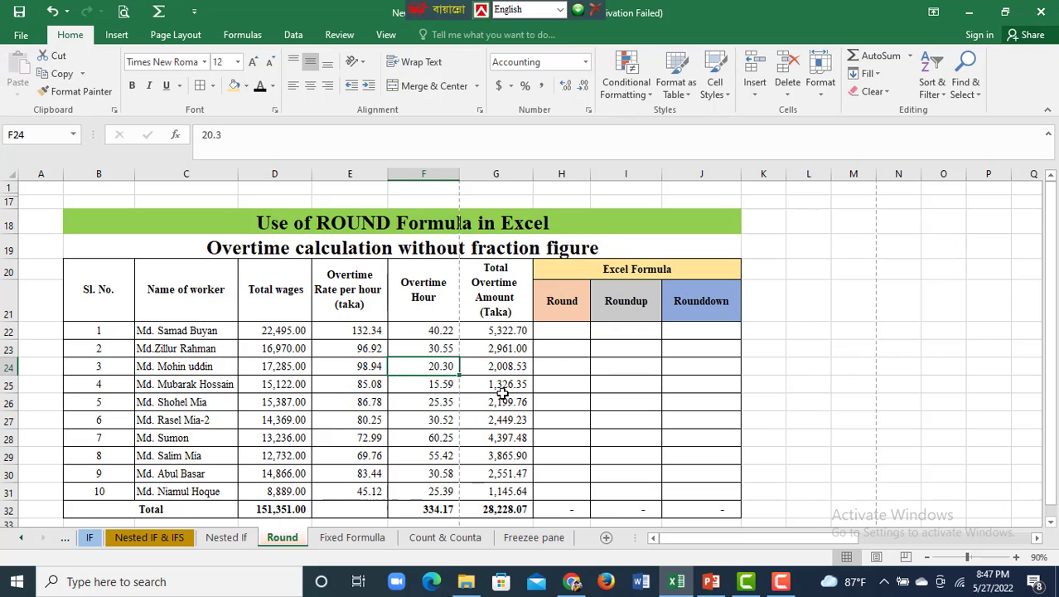
click(422, 387)
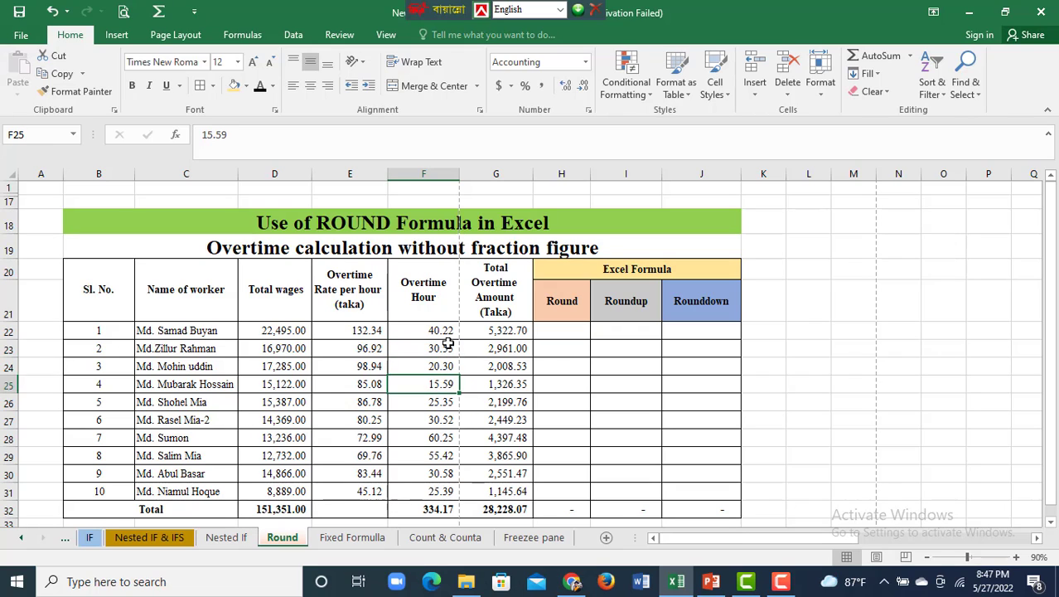
drag(443, 330, 441, 490)
click(436, 509)
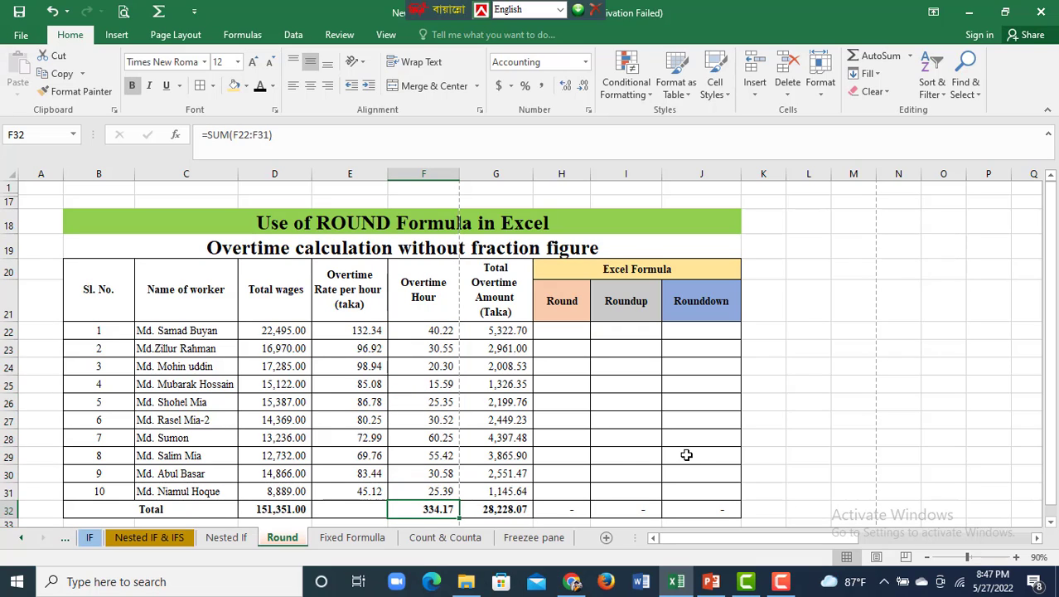
Step: Confirm =F22*E22 in G22, fill it down to G31, and check the 28,228.07 total
click(497, 315)
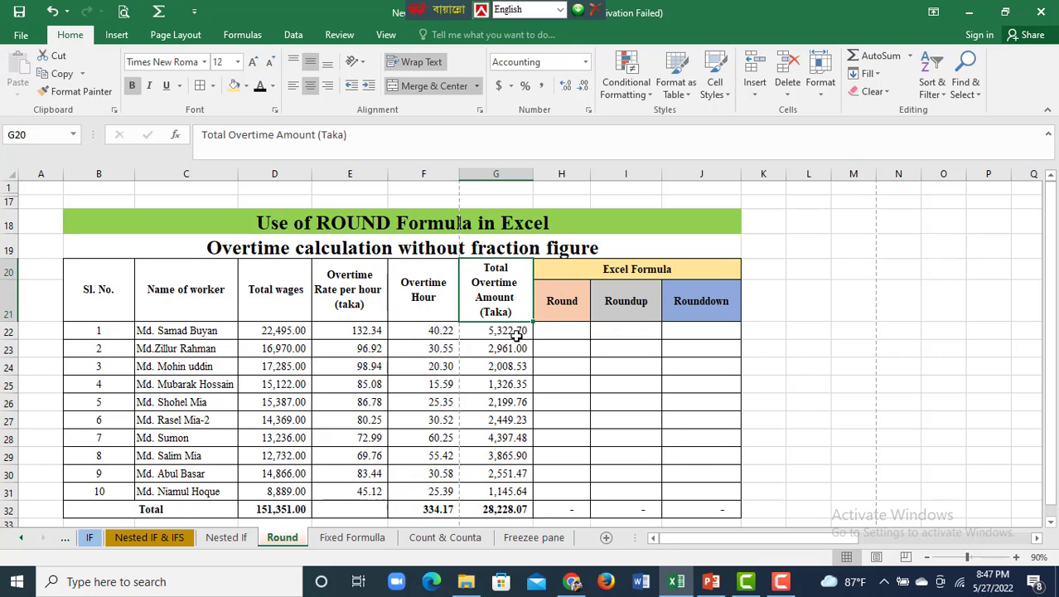
double_click(513, 329)
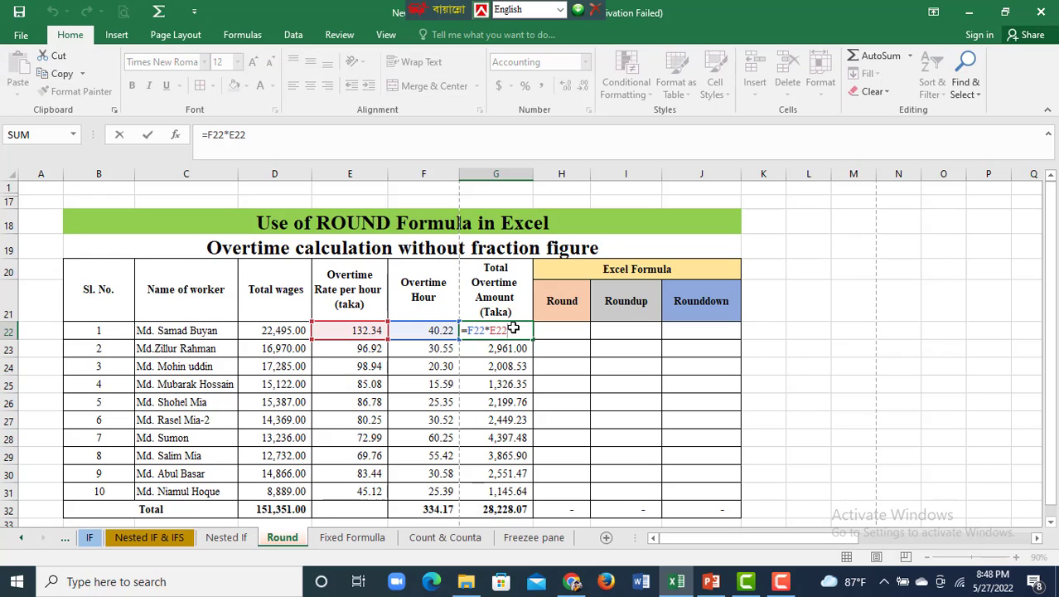
key(Return)
key(Up)
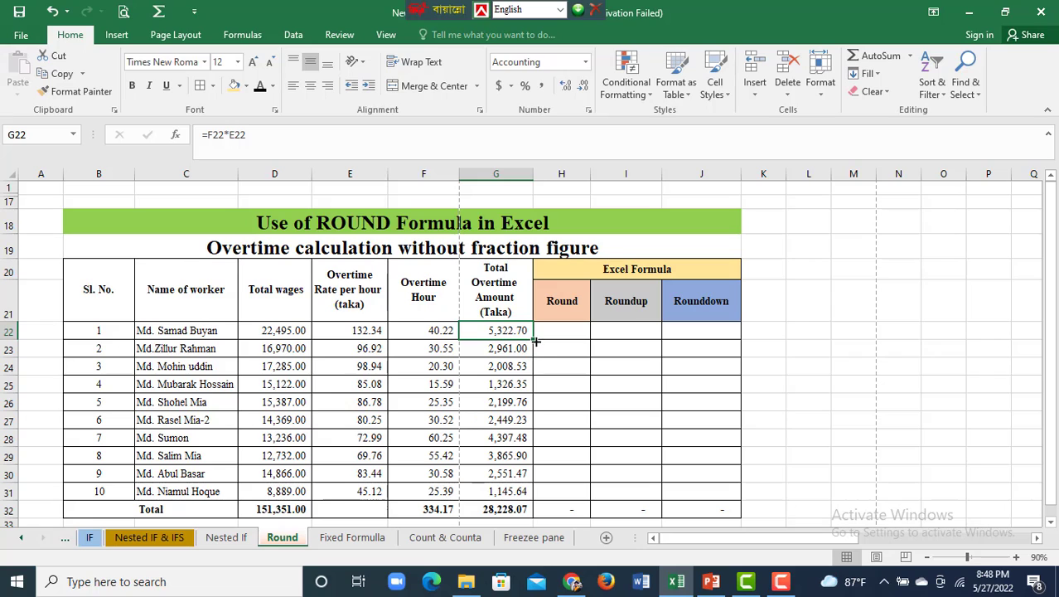
drag(533, 339, 534, 491)
click(507, 510)
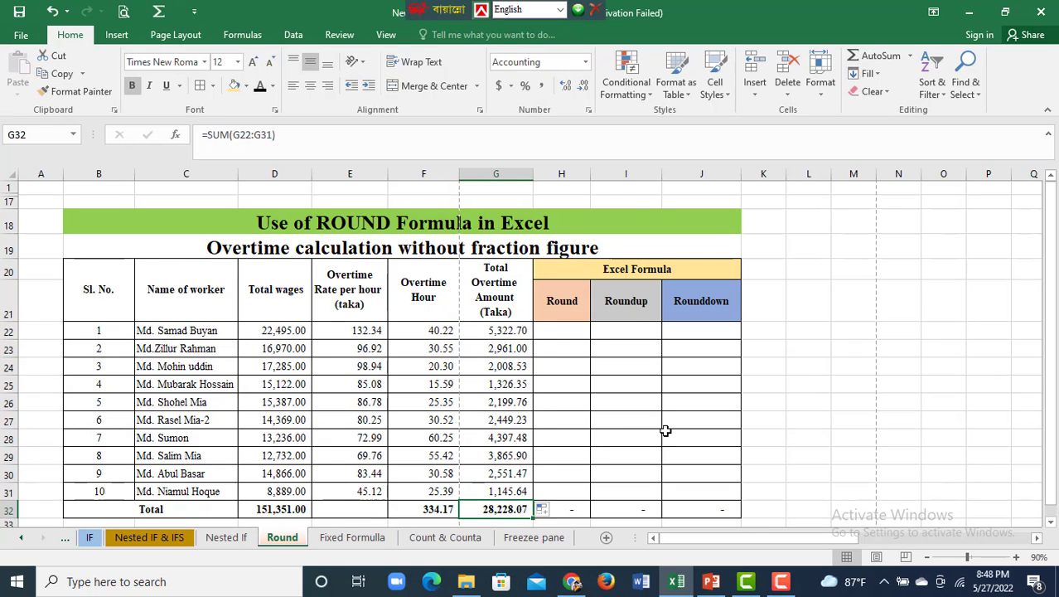
click(564, 337)
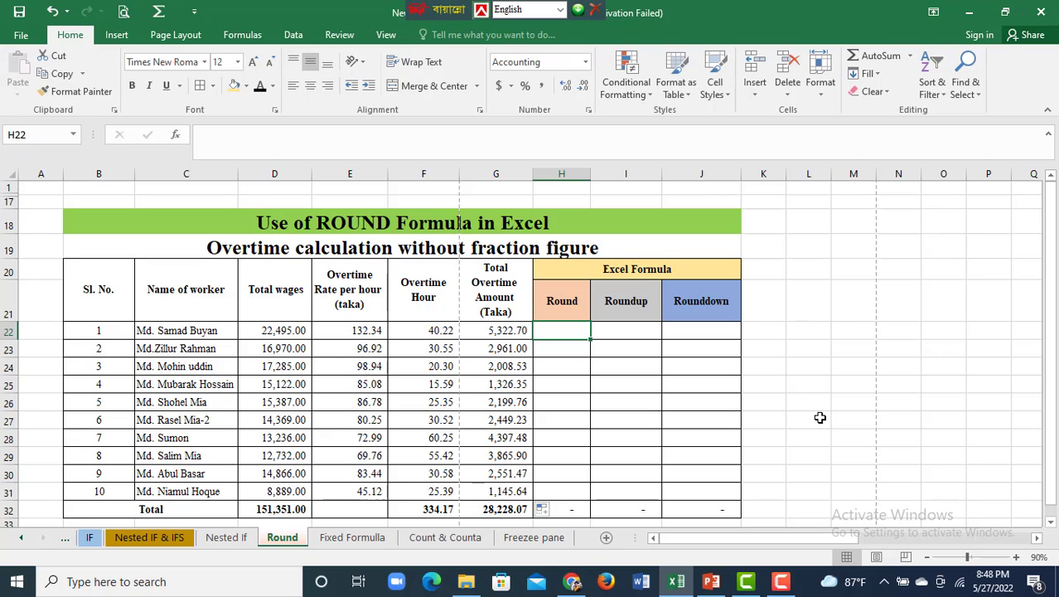
Step: Enter =ROUND(G22,0) in H22 and fill it down through H31
text(=)
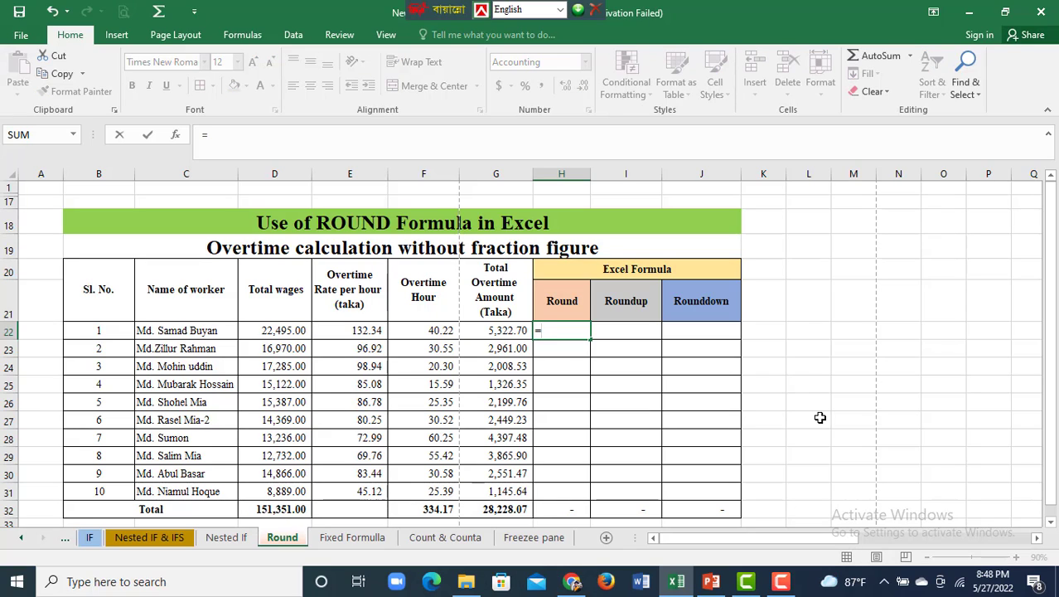
text(r)
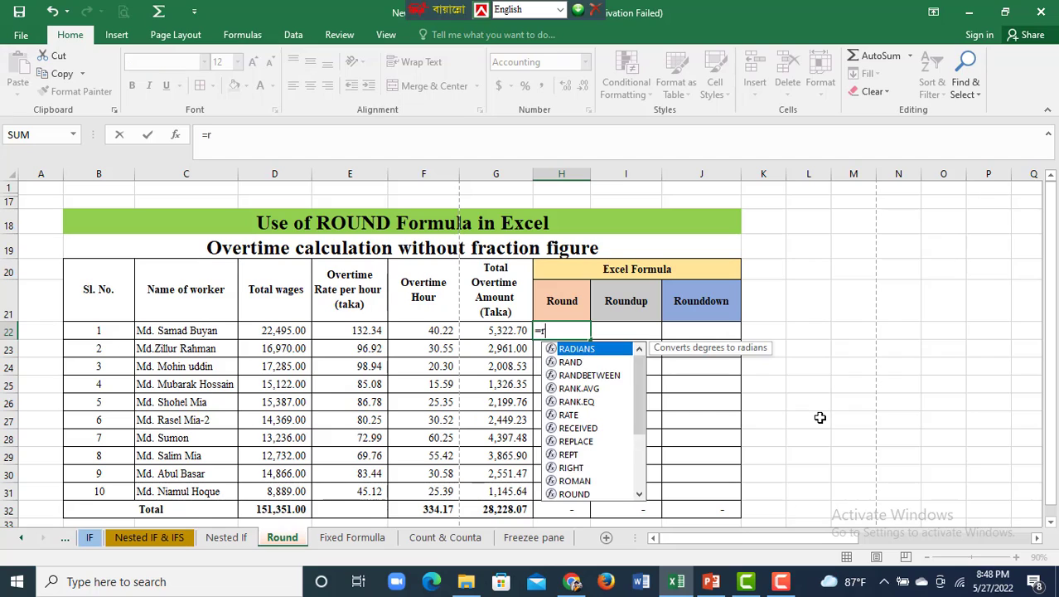
text(ound)
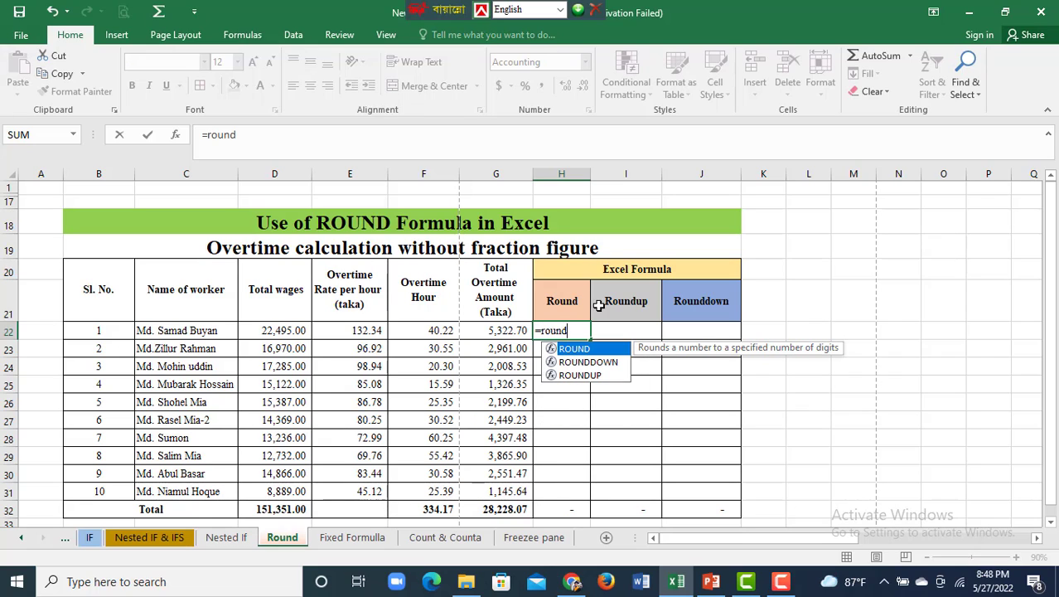
double_click(584, 351)
click(508, 329)
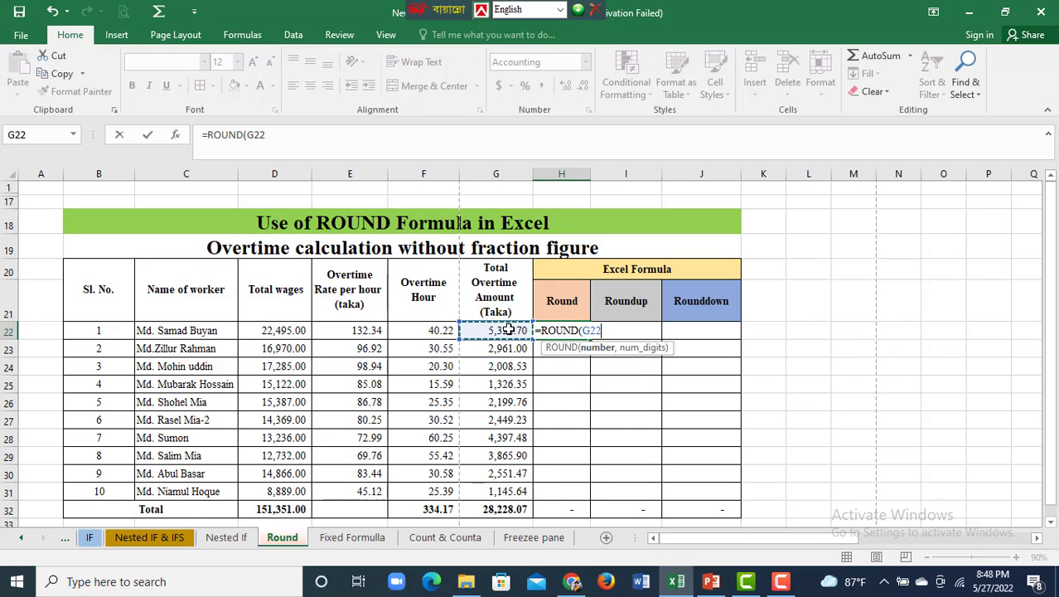
text(,0)
key(Return)
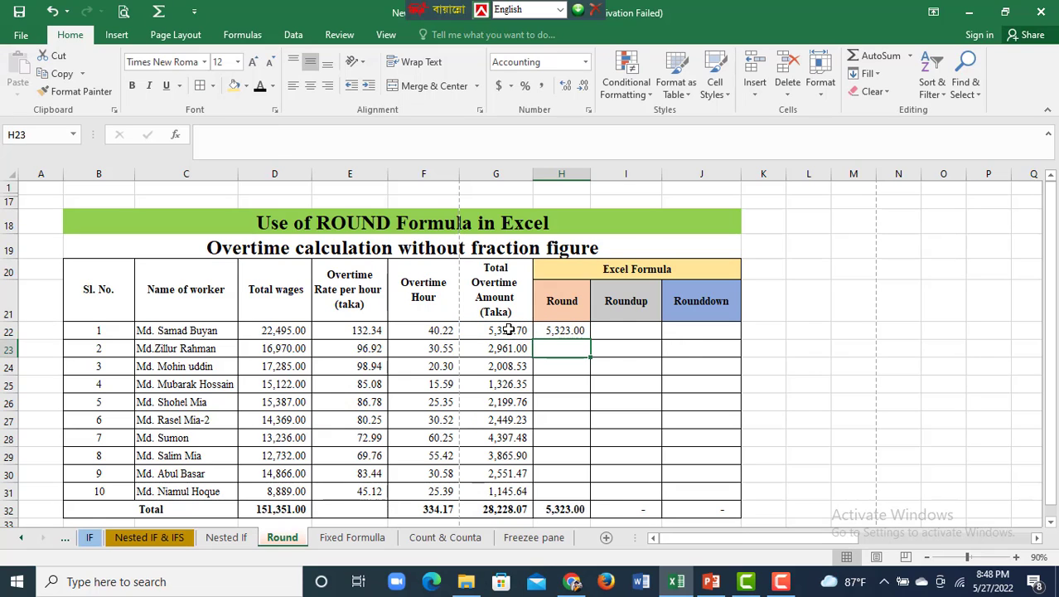
click(511, 331)
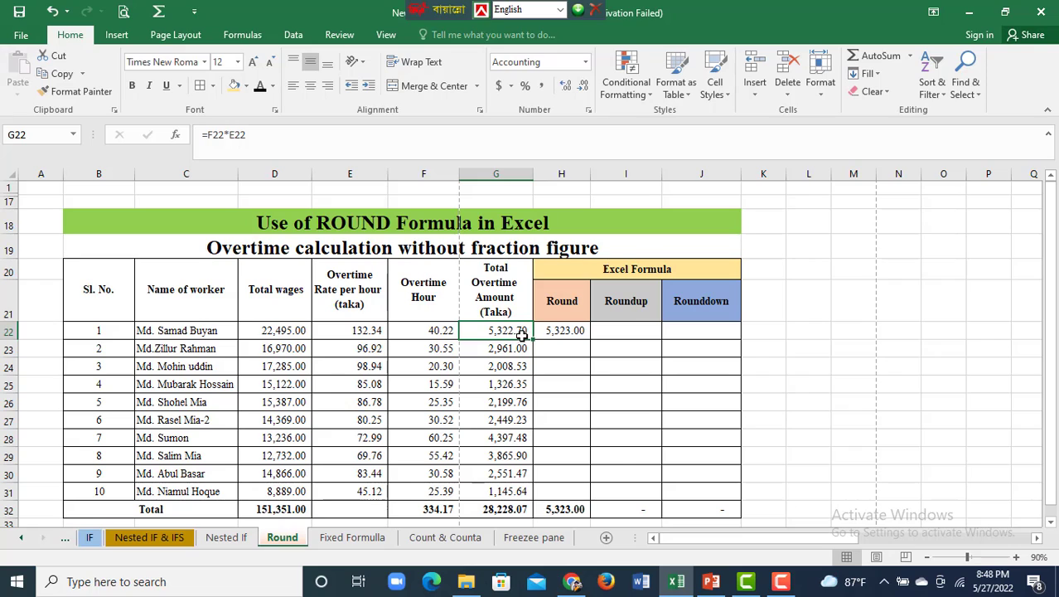
click(561, 331)
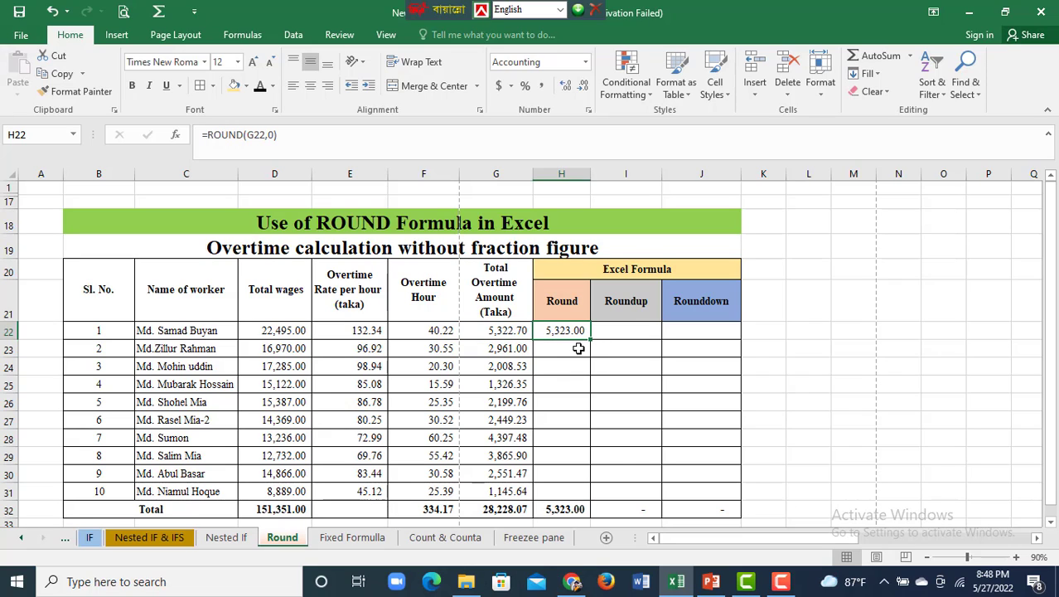
drag(593, 342, 585, 494)
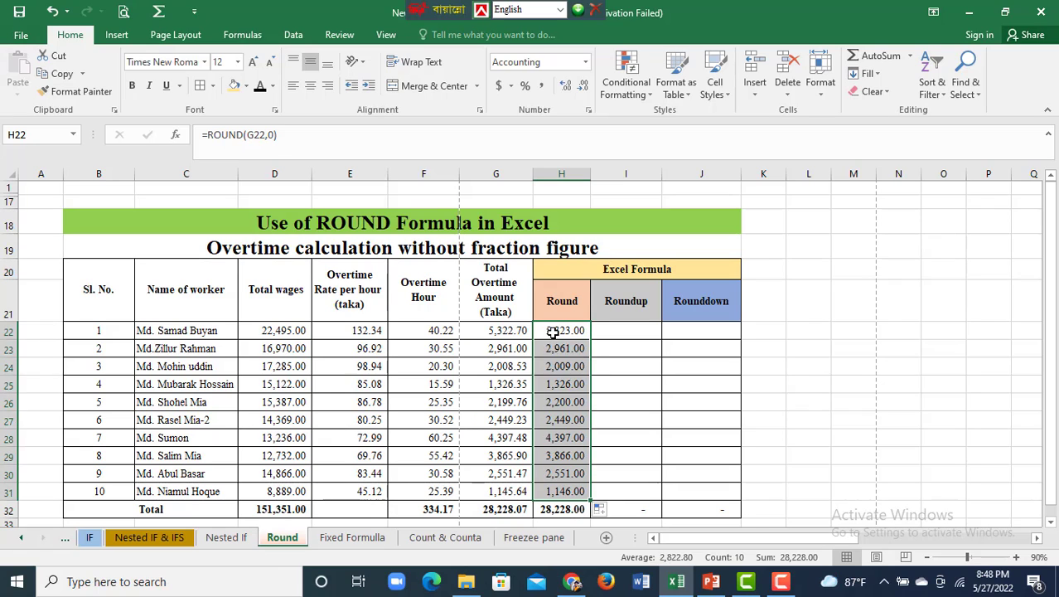
Step: Compare the unrounded amounts in G23:G25 with their rounded values in H23:H25
click(554, 330)
click(509, 352)
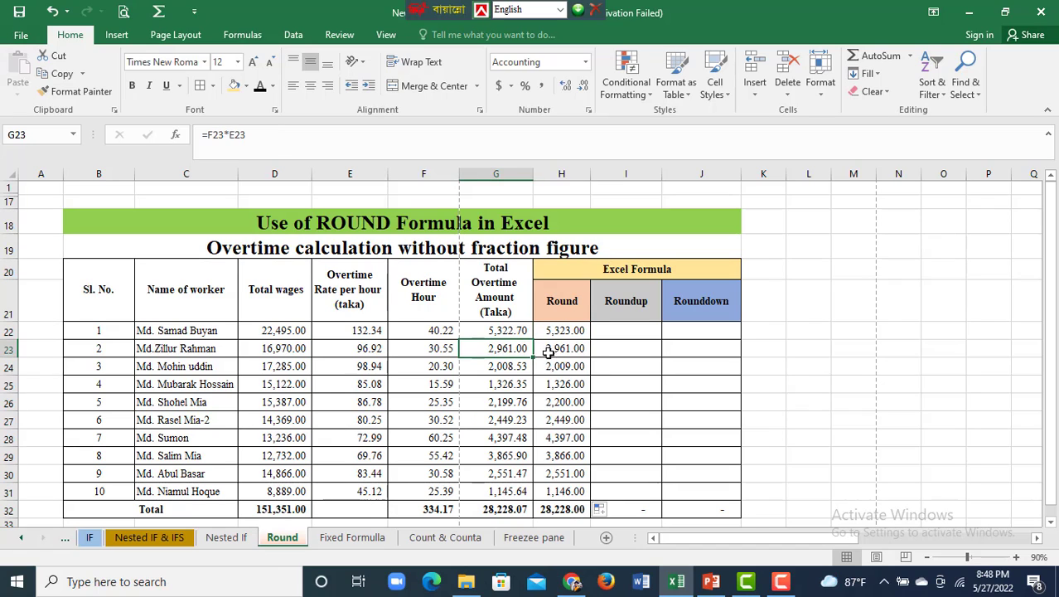
click(563, 350)
click(515, 367)
click(570, 370)
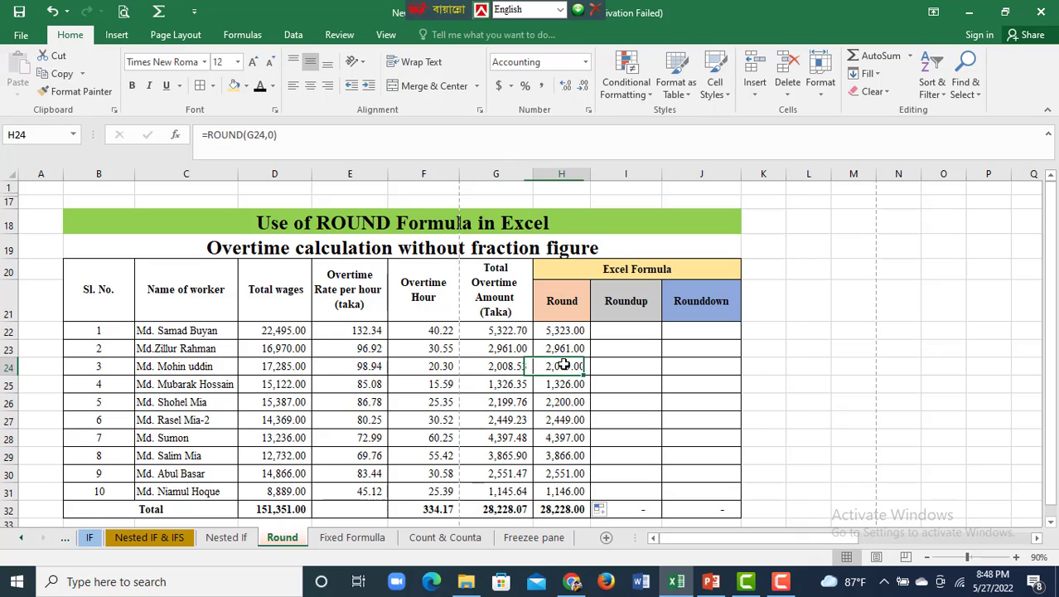
click(493, 386)
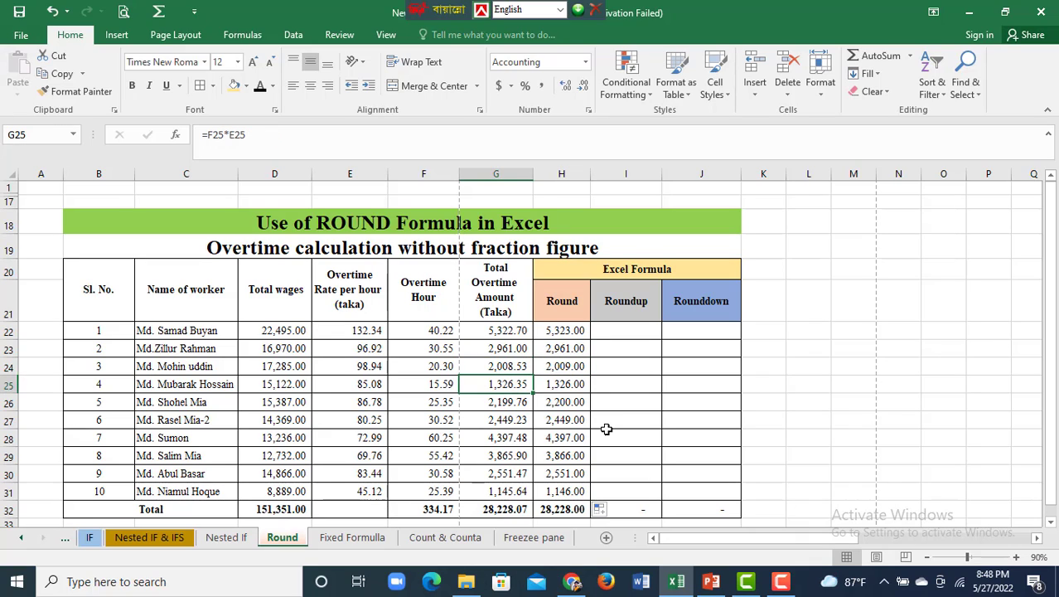
click(560, 385)
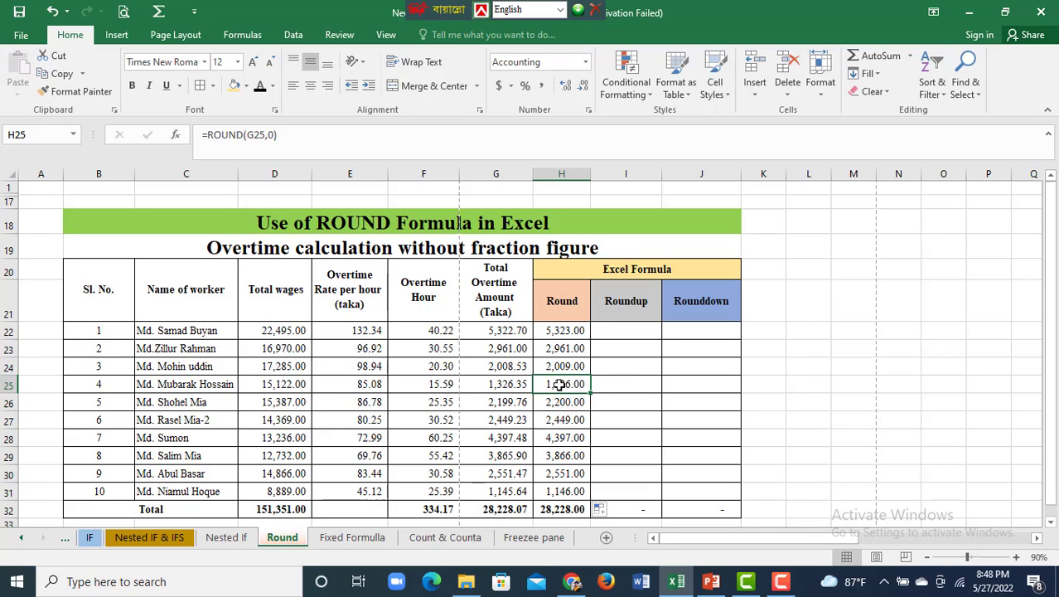
Step: Total the Round column with =SUM(H22:H31) and compare 28,228.00 against 28,228.07
double_click(572, 508)
key(Return)
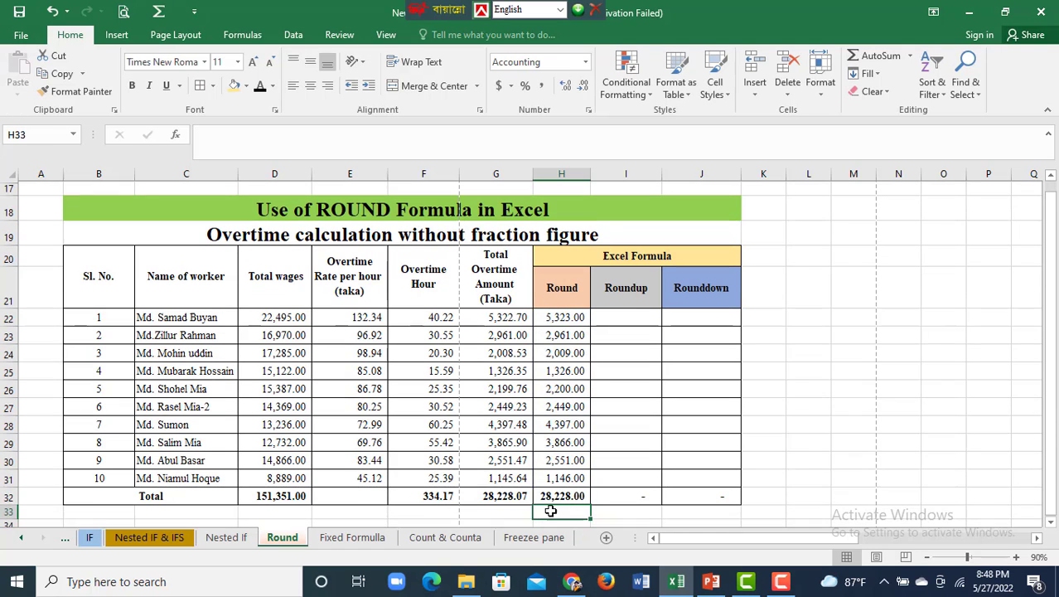
key(Up)
key(Left)
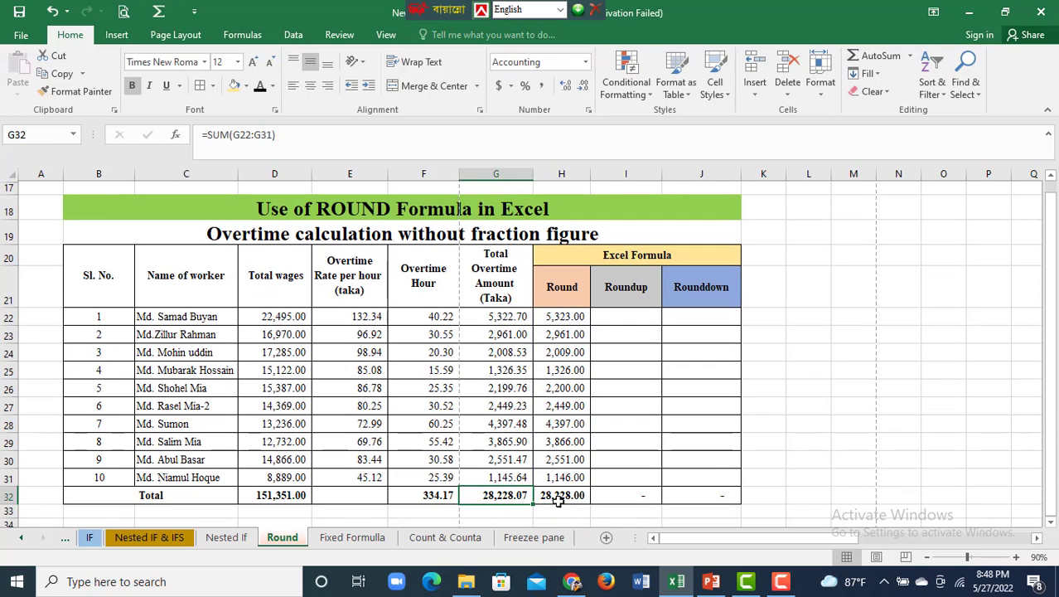
click(559, 498)
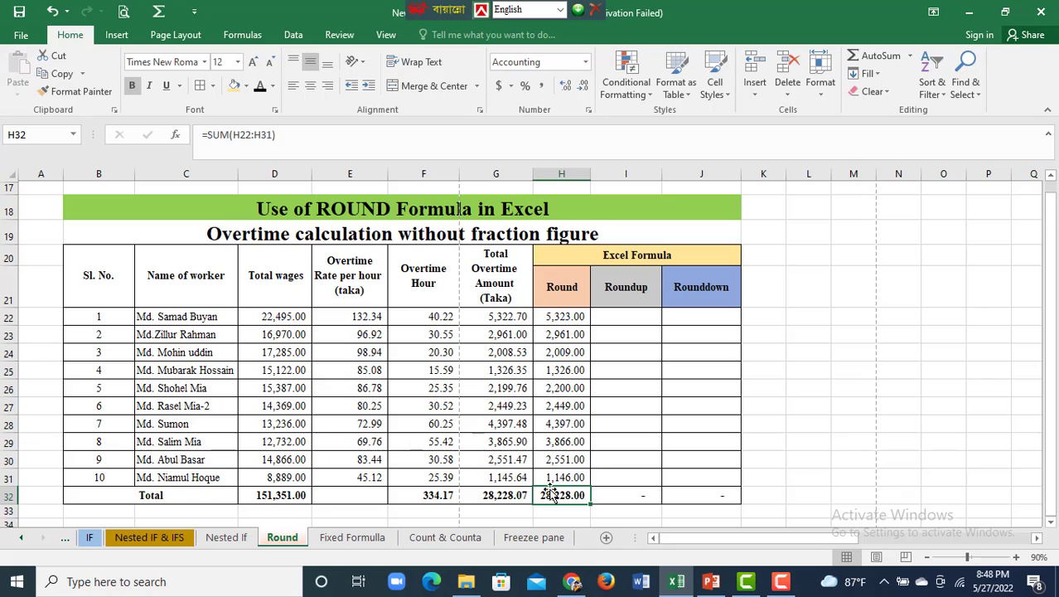
click(504, 495)
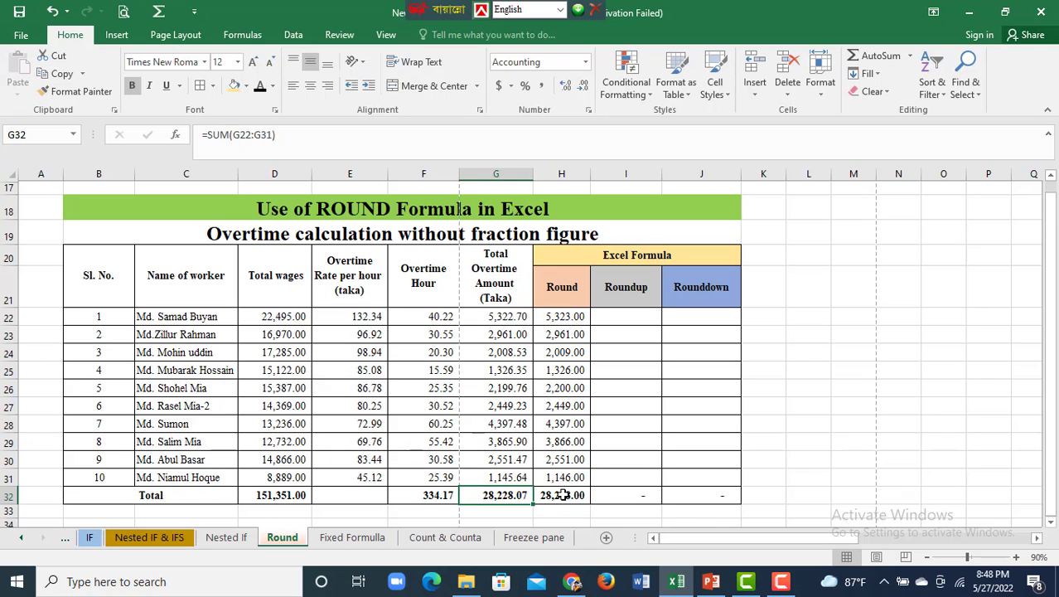
click(562, 494)
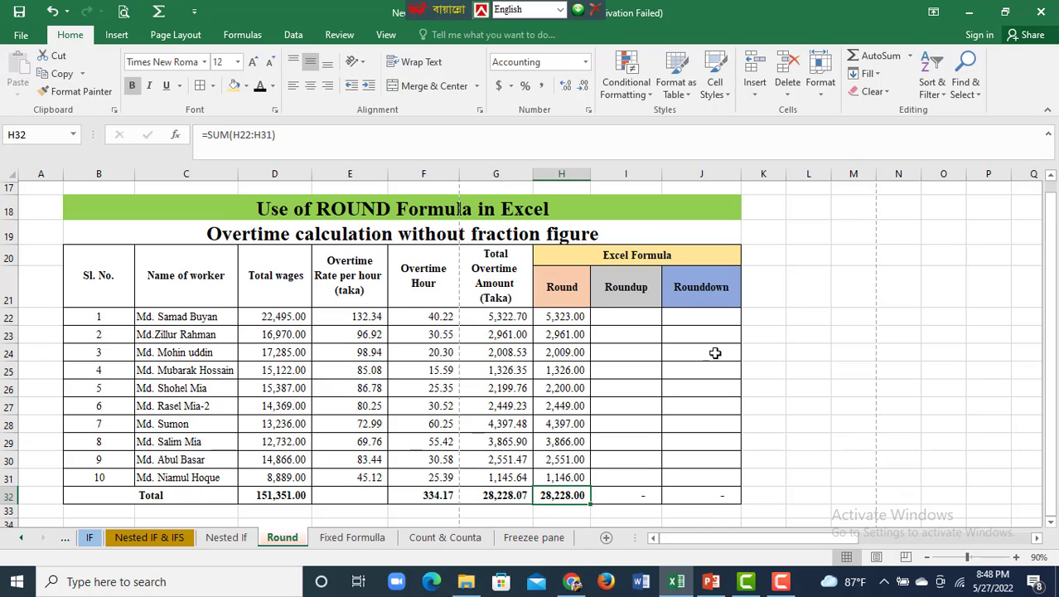
click(639, 318)
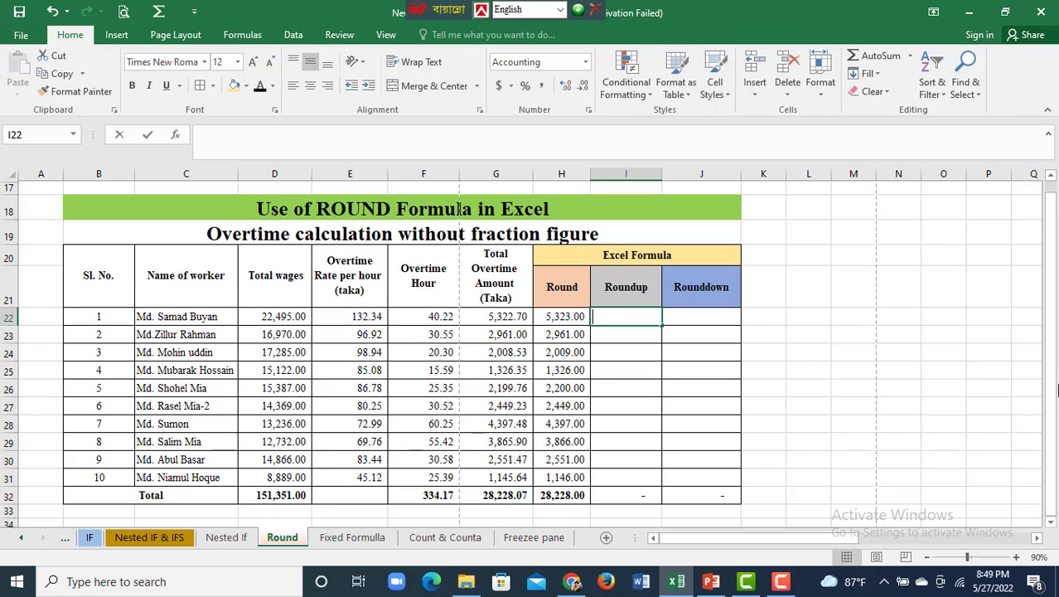
Step: Enter =ROUNDUP(G22,0) in I22 and fill it down through I31
text(=roun)
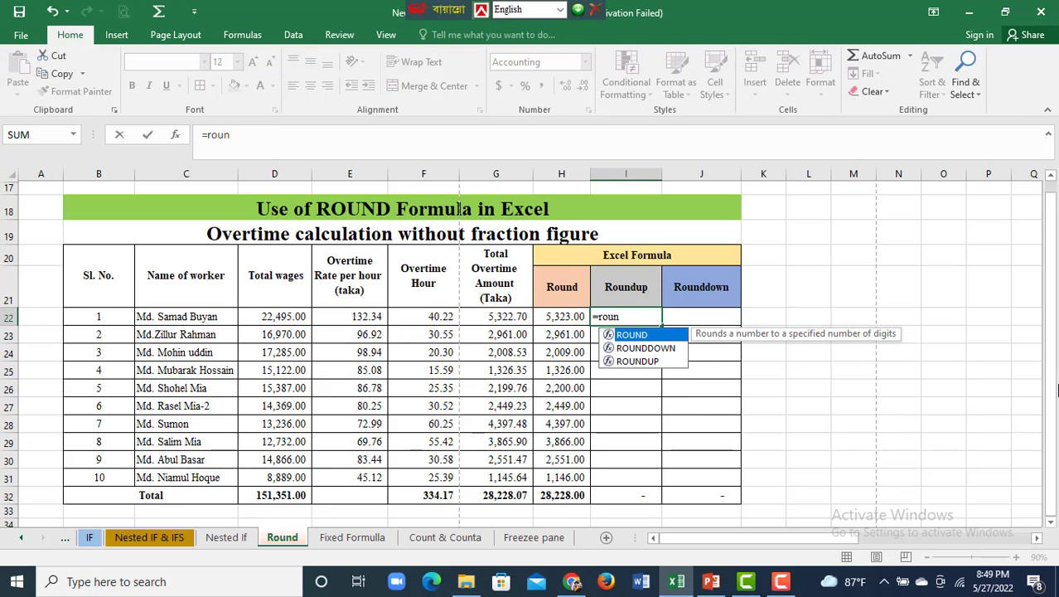
key(Down)
key(Down)
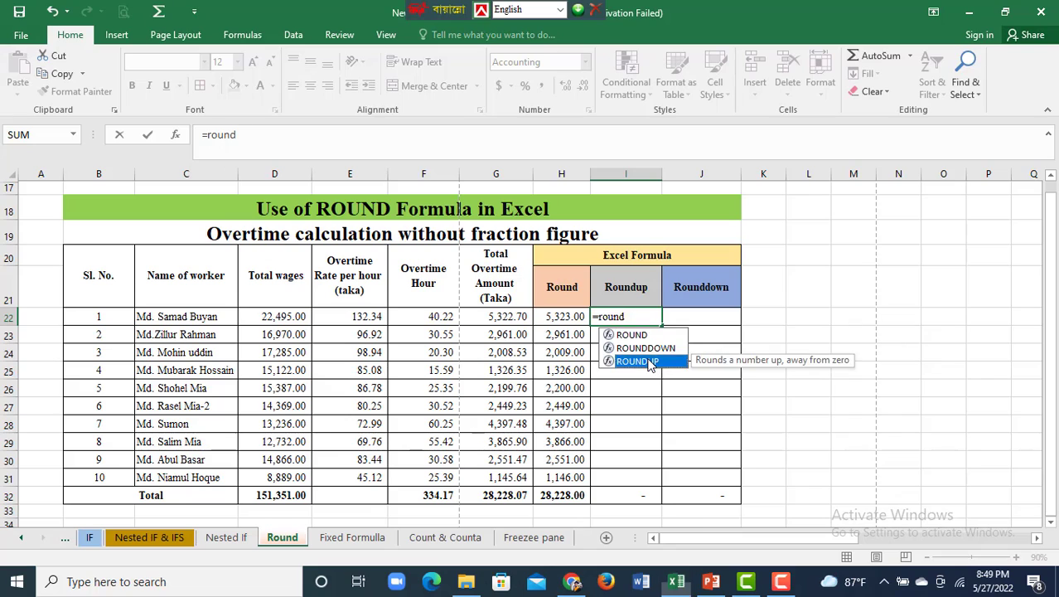
key(Tab)
click(490, 316)
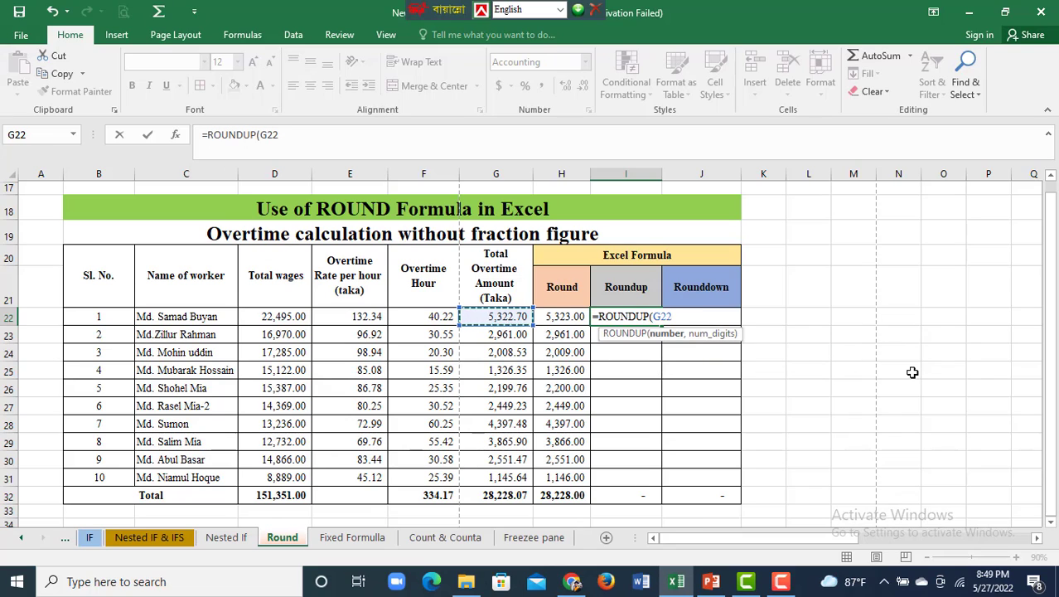
text(,)
text())
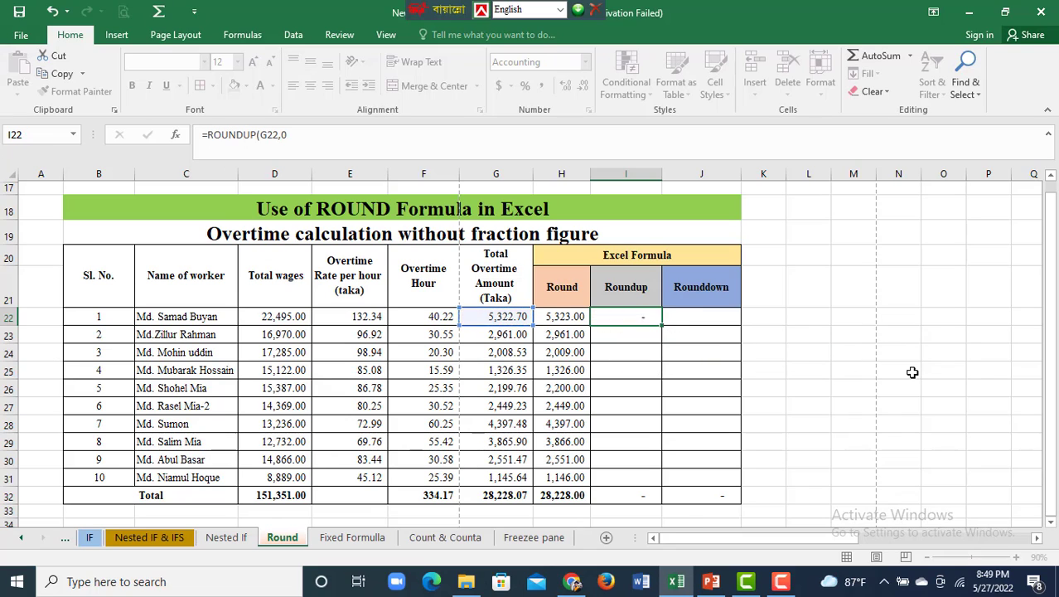
key(Return)
click(639, 316)
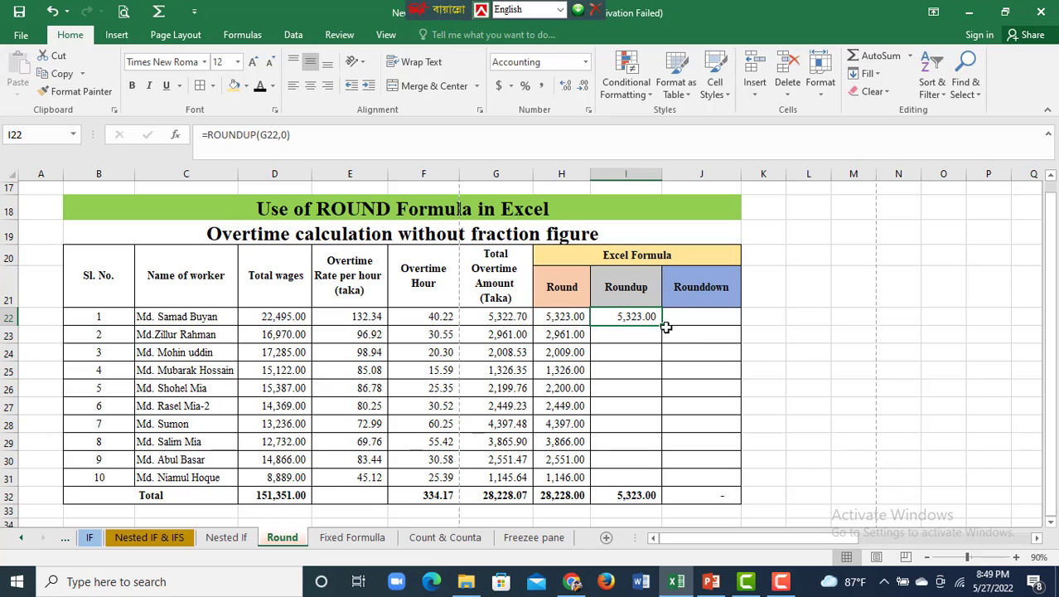
drag(663, 326, 635, 481)
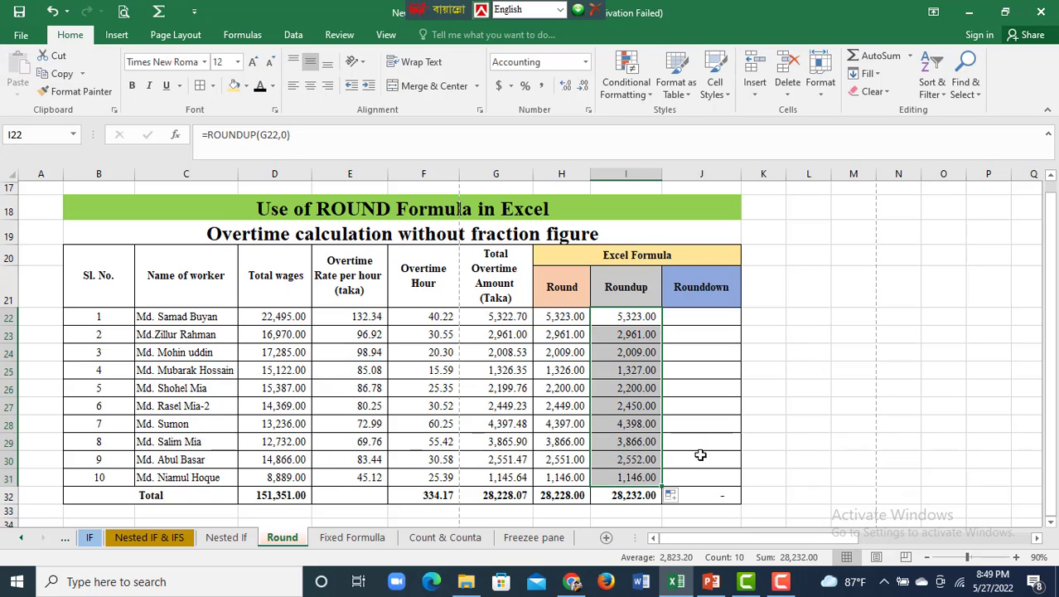
Step: Compare amounts in rows 25, 27 and 28 with their rounded-up values and check the 28,232.00 total
click(514, 372)
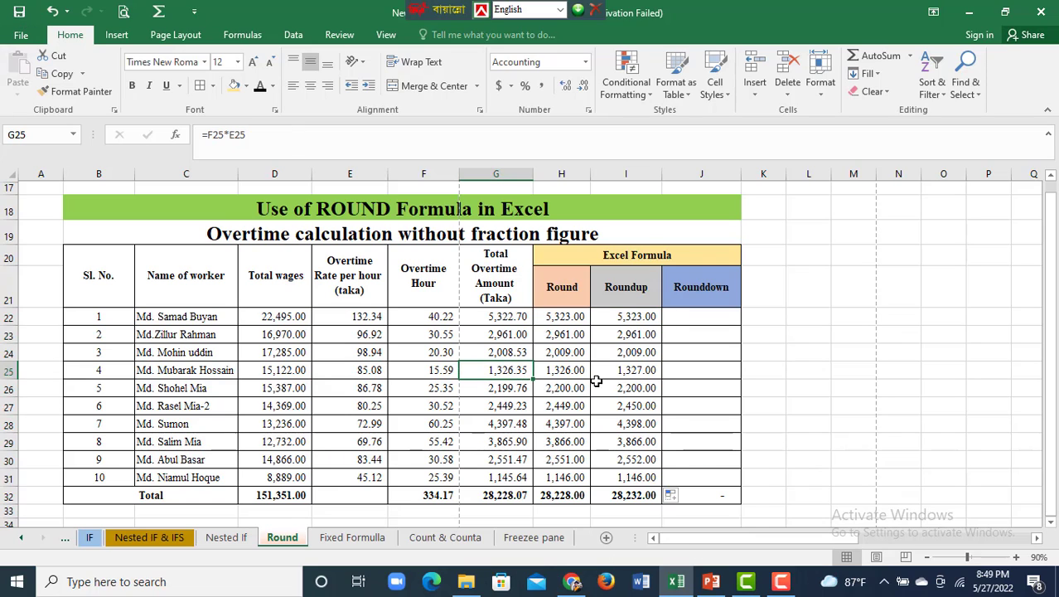
click(635, 370)
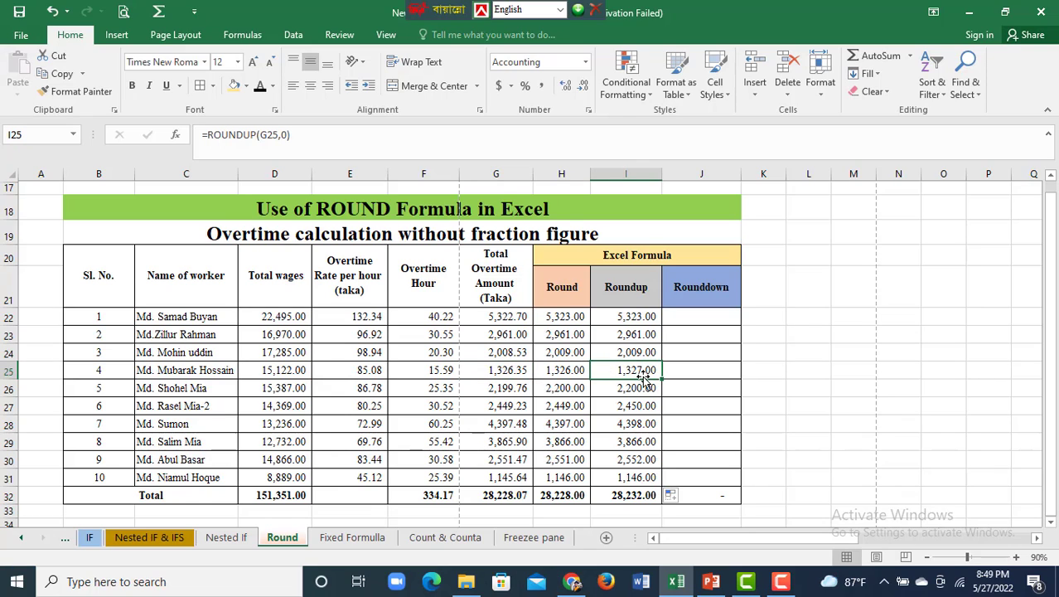
click(496, 407)
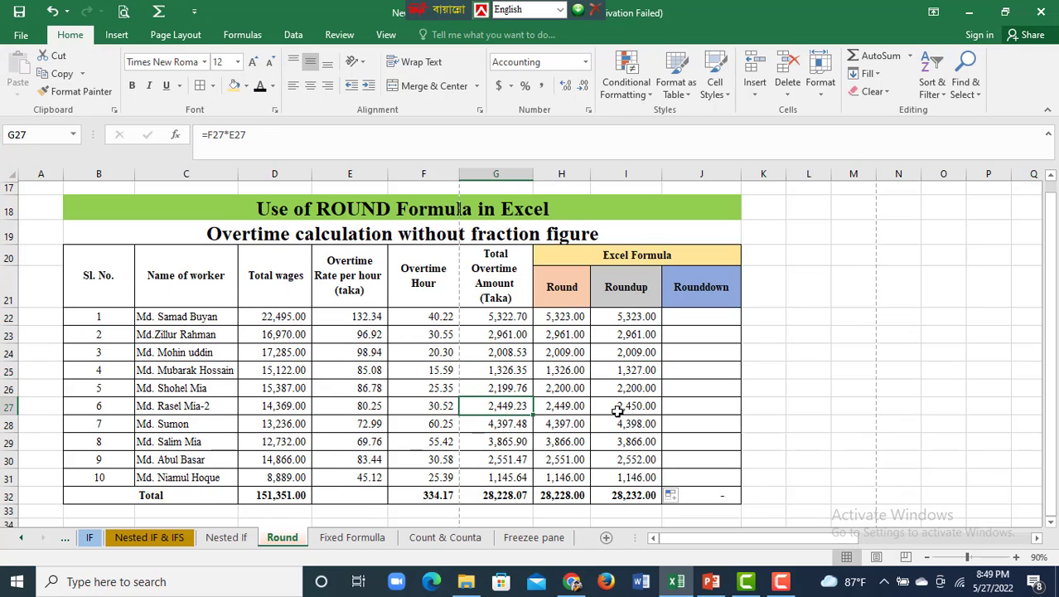
click(638, 407)
click(508, 423)
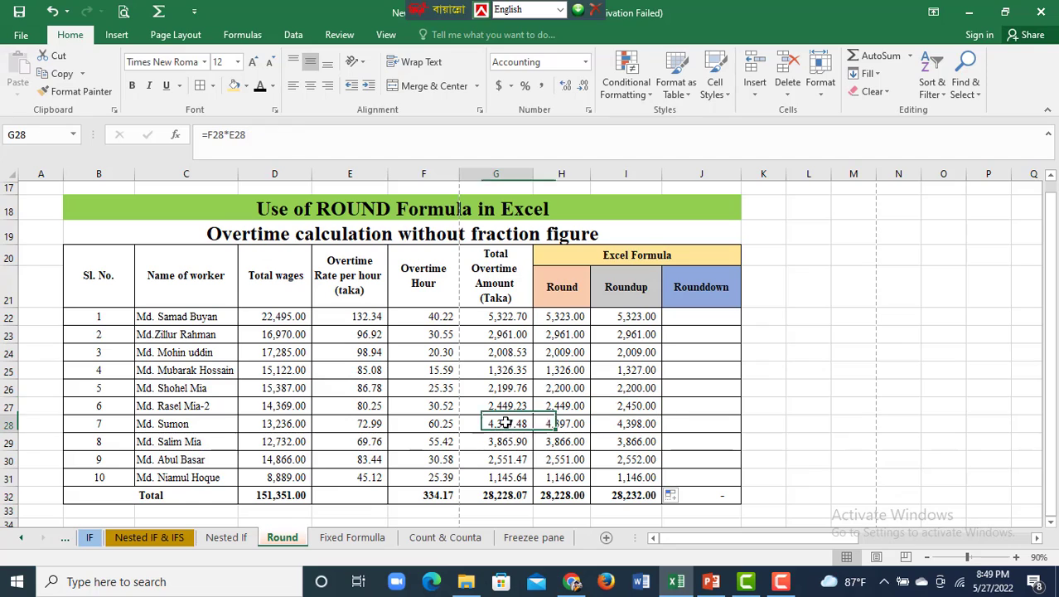
click(621, 429)
click(625, 475)
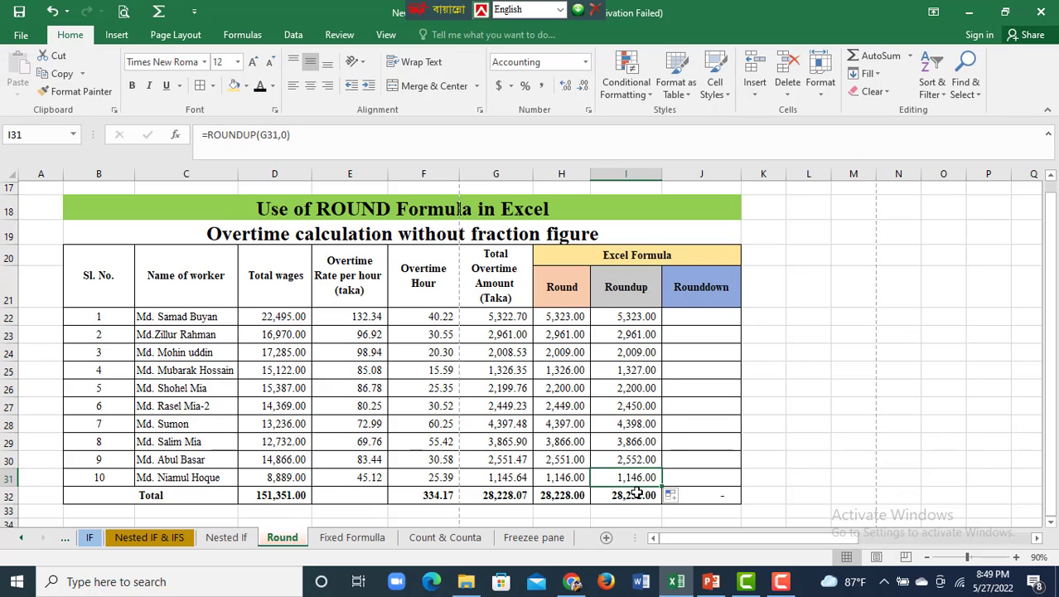
click(633, 495)
click(712, 326)
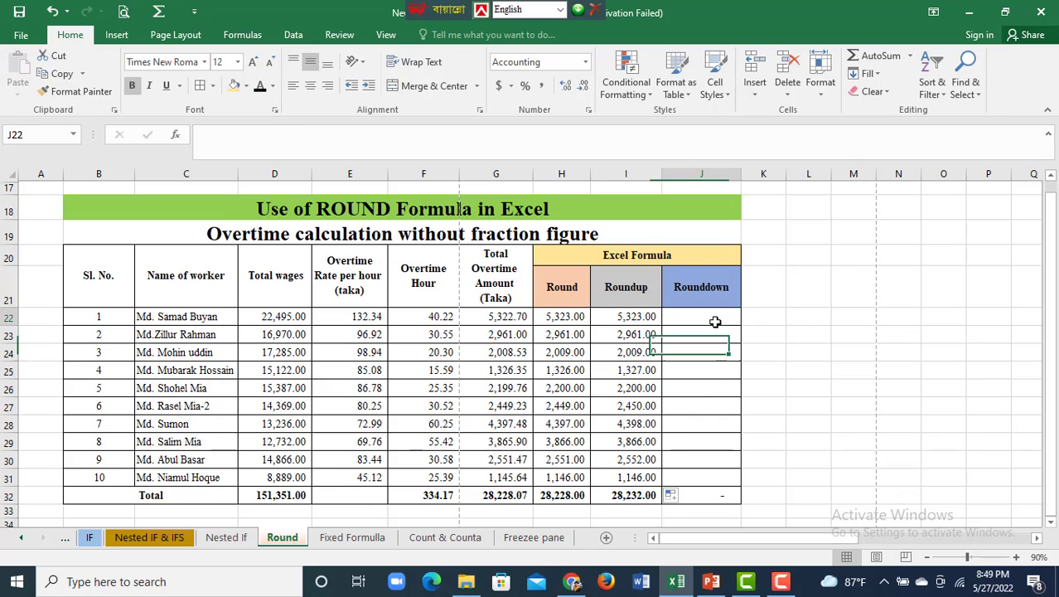
click(714, 321)
text(=ro)
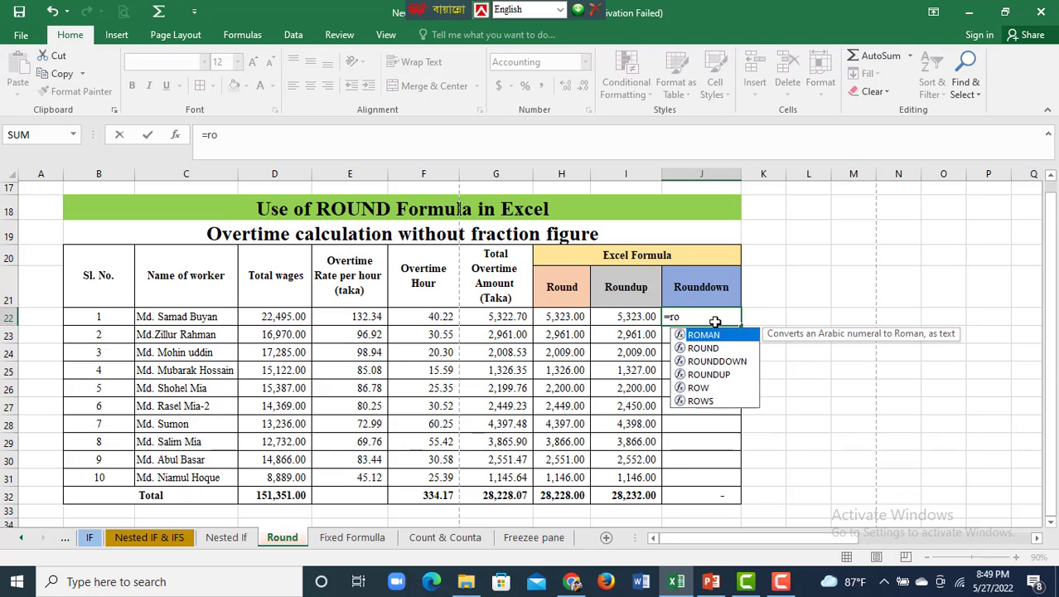
text(und)
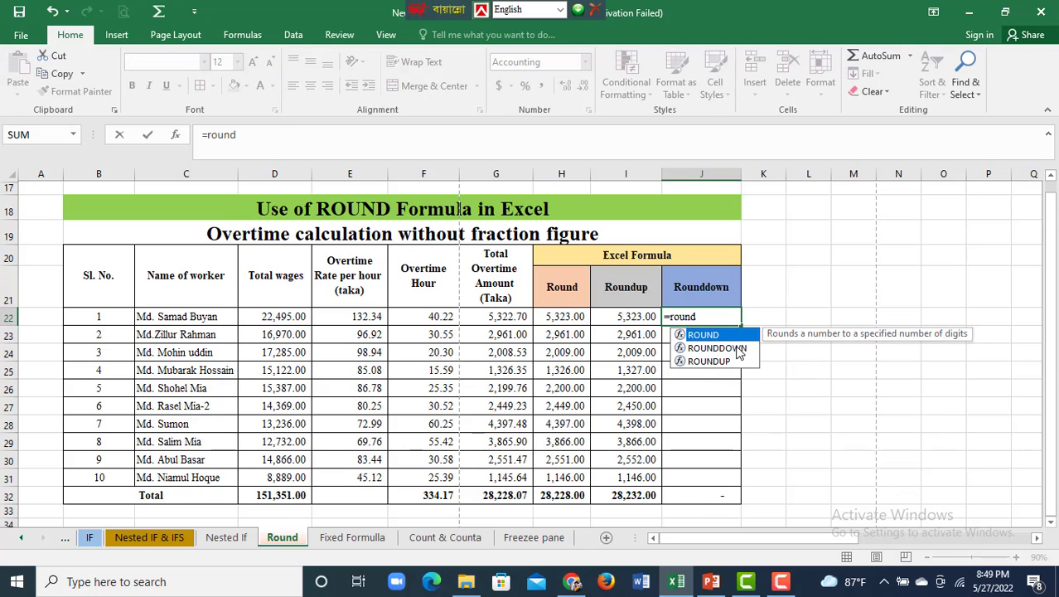
double_click(738, 349)
click(480, 318)
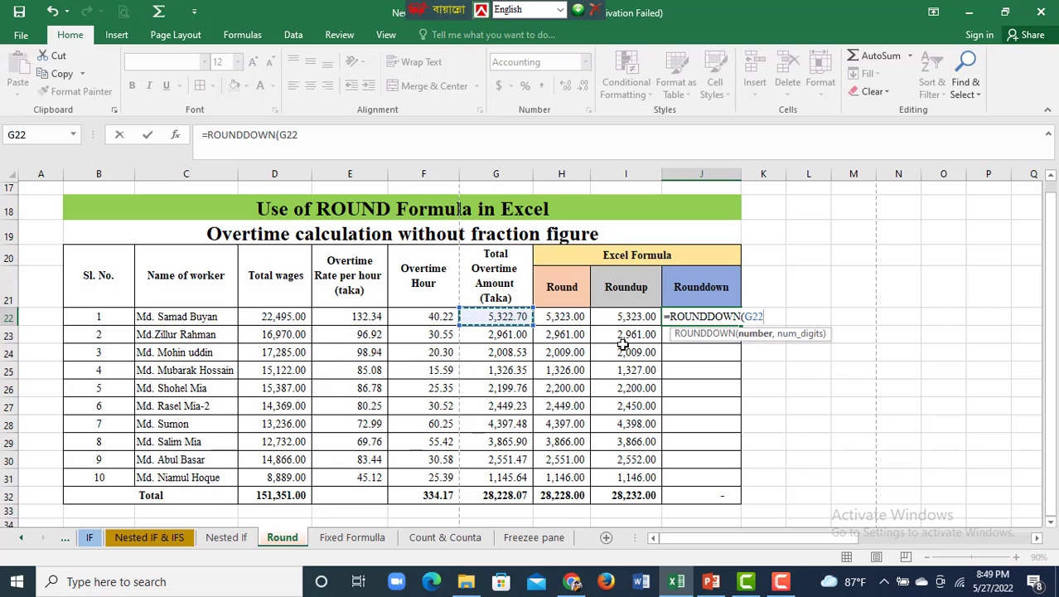
text(,0)
key(Return)
scroll(622, 344, up, 1)
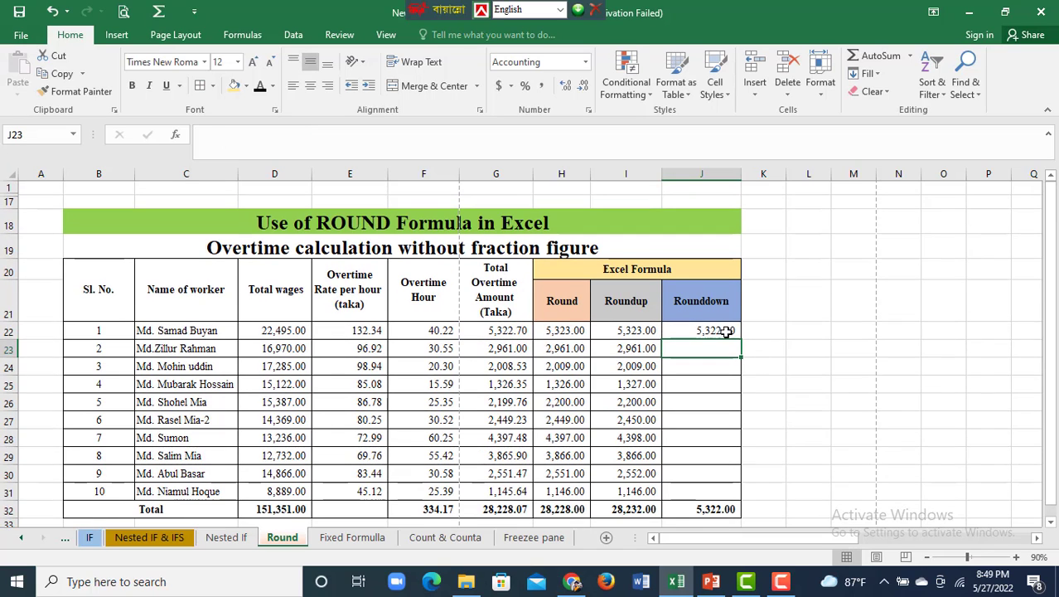
click(726, 331)
drag(741, 339, 738, 496)
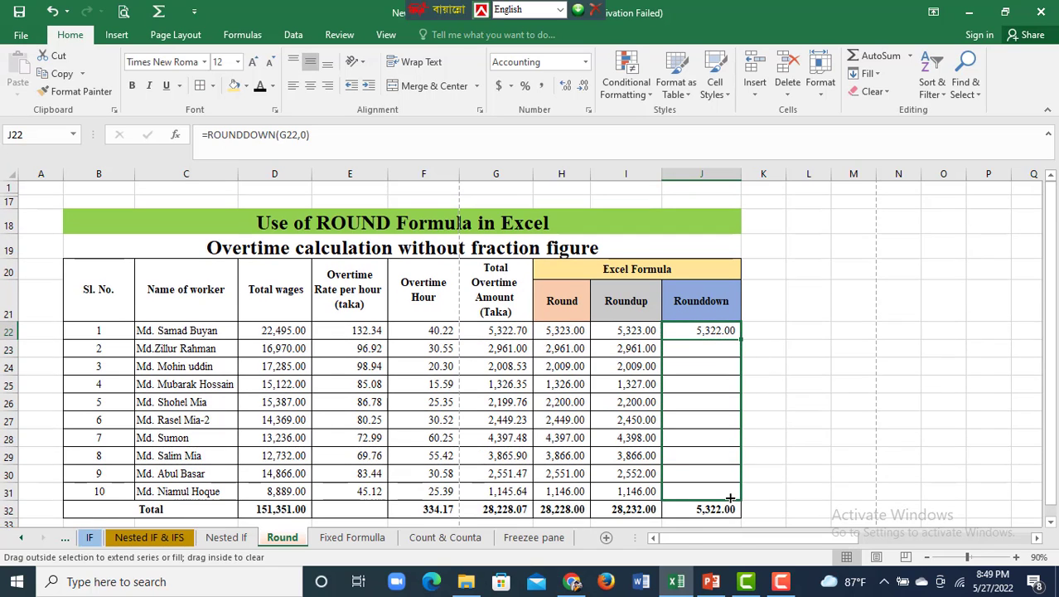
scroll(794, 410, down, 1)
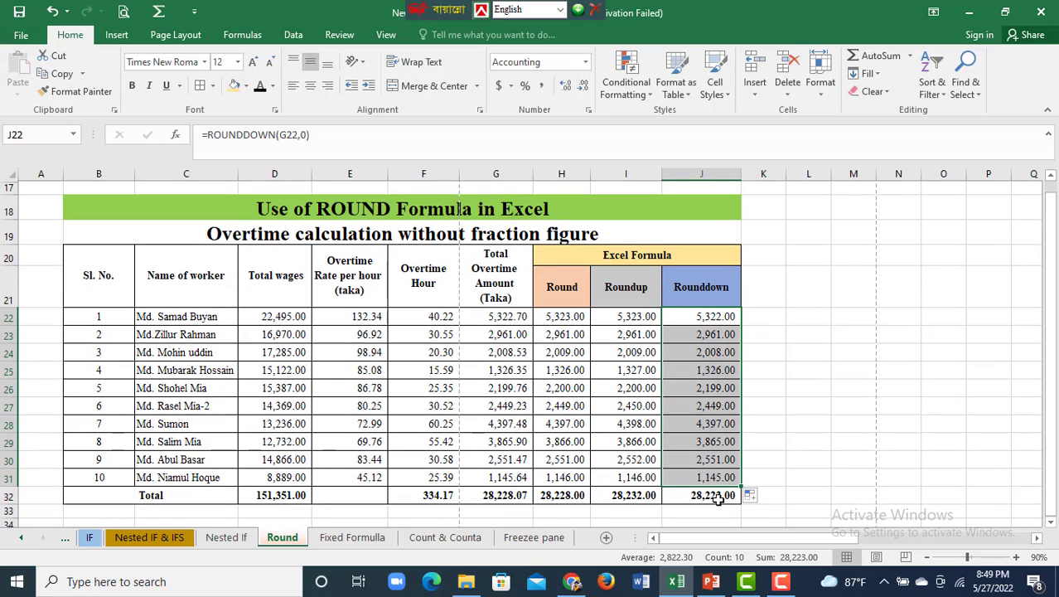
click(721, 495)
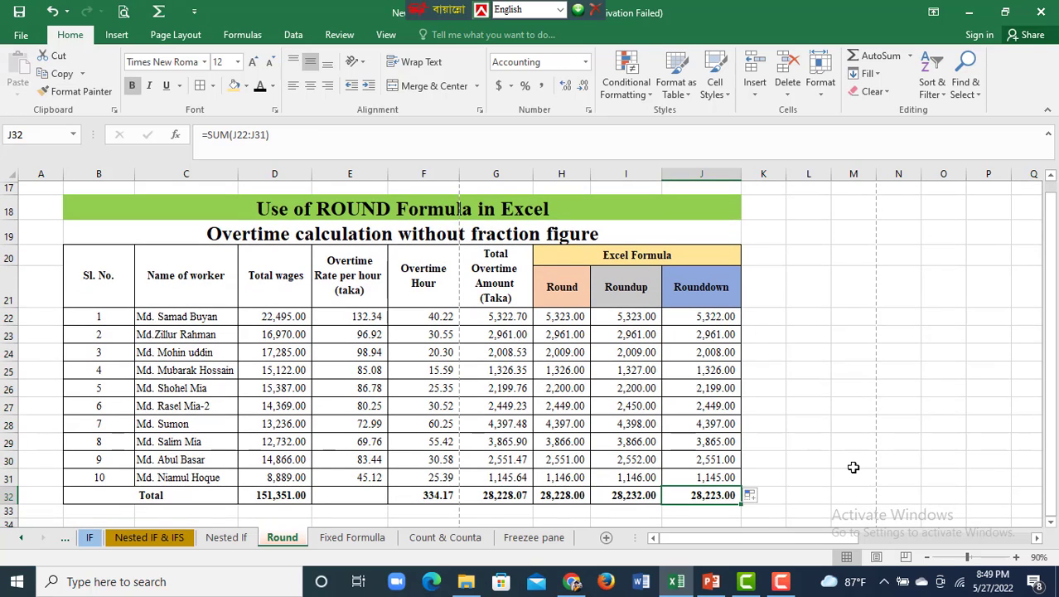
click(506, 317)
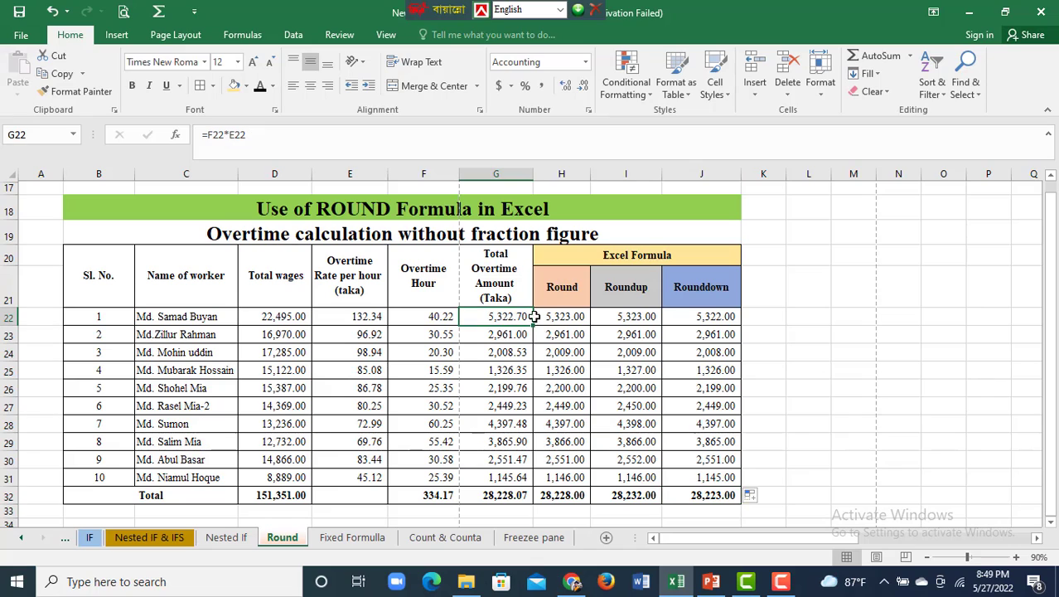
click(714, 315)
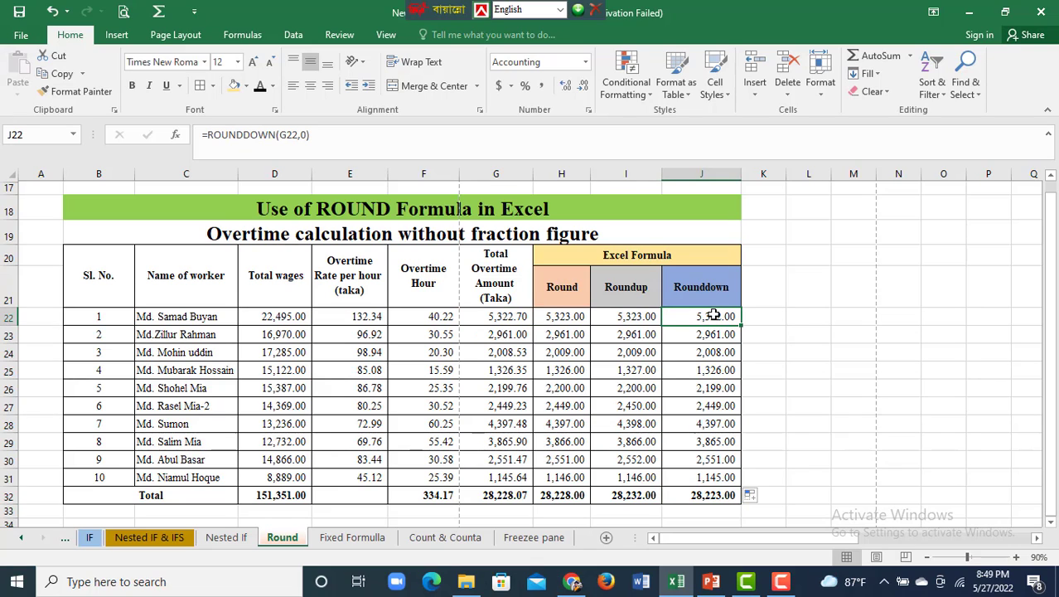
click(502, 334)
click(503, 352)
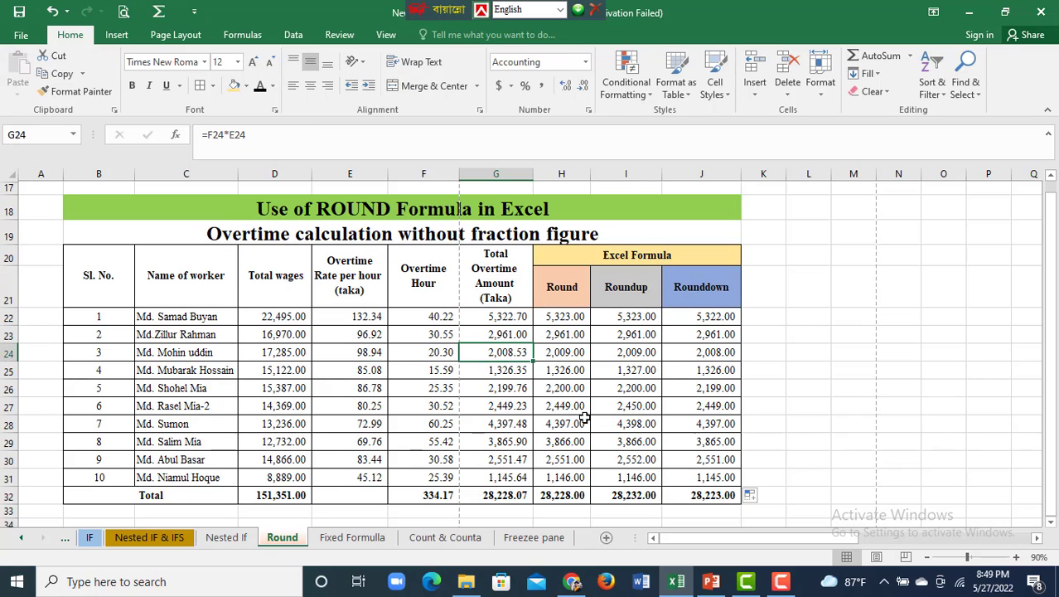
click(726, 352)
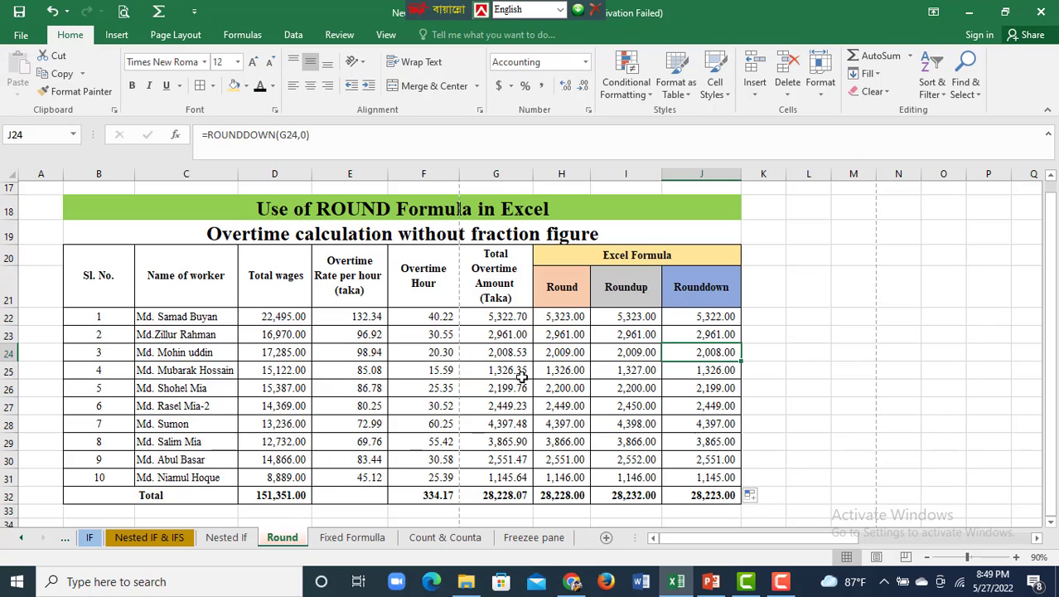
click(707, 495)
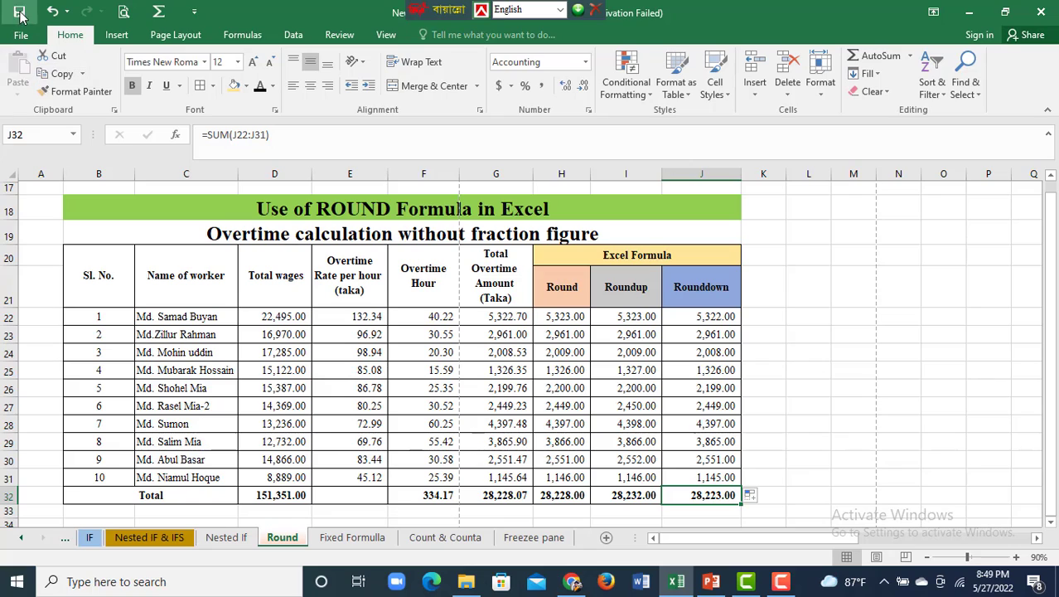
click(562, 319)
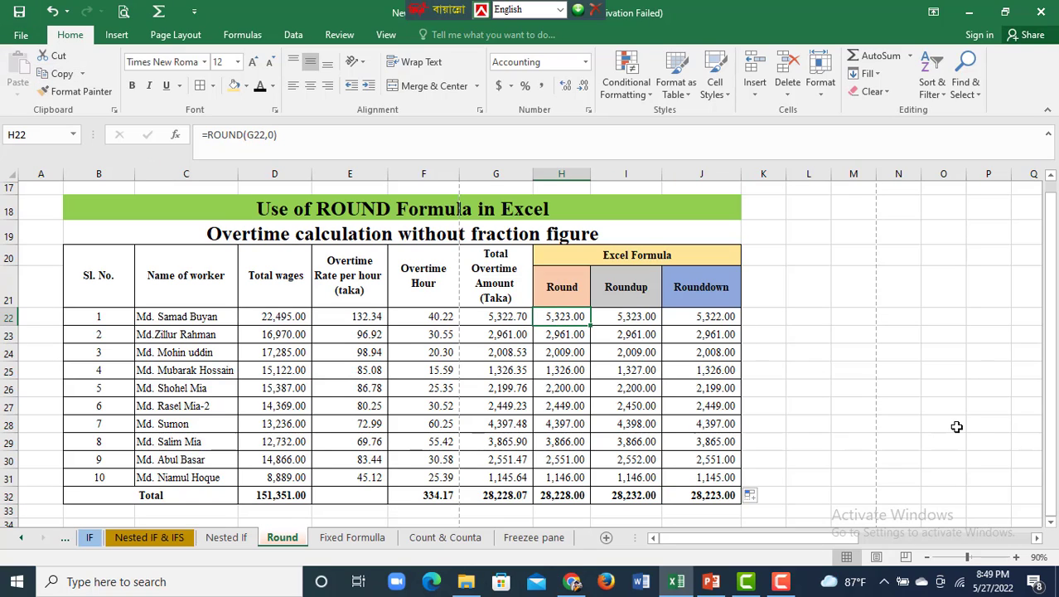
Step: Rewrite H22 as =ROUND(E22*F22,0), still 5,323.00, and fill it down to H31
text(=)
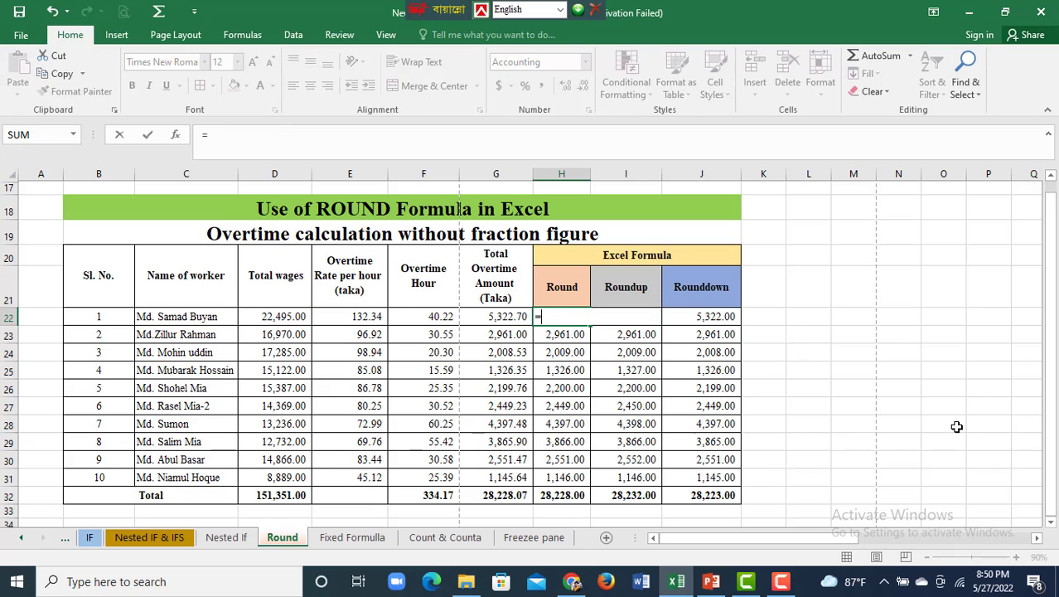
text(round)
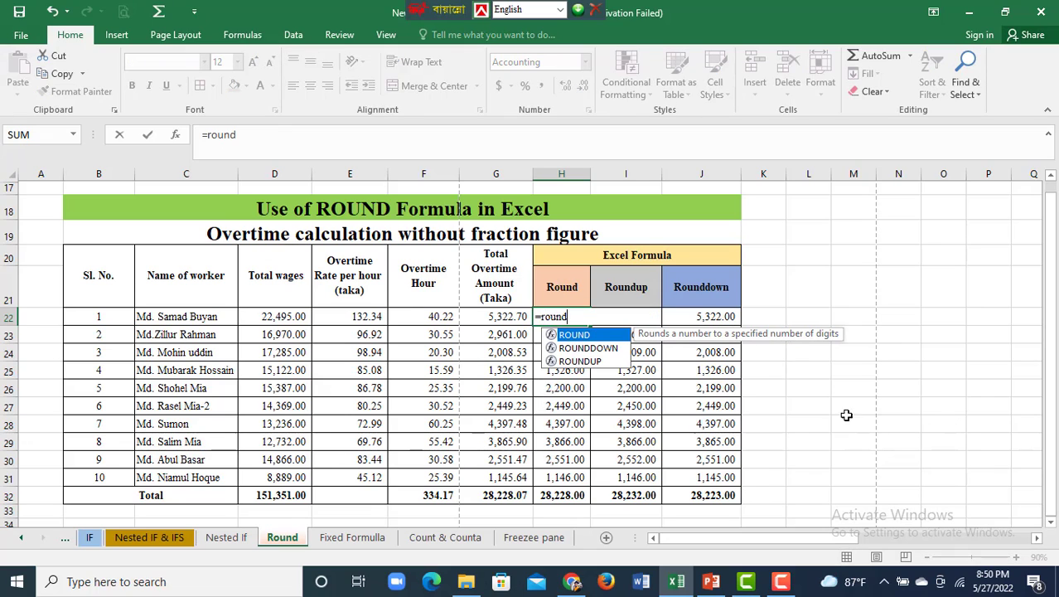
double_click(576, 335)
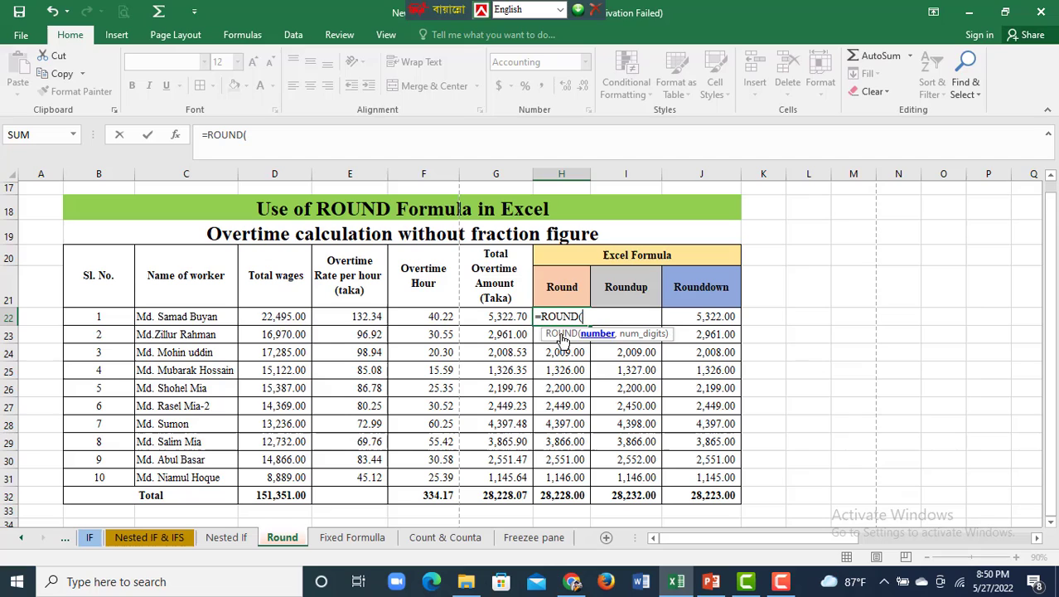
click(350, 321)
text(*)
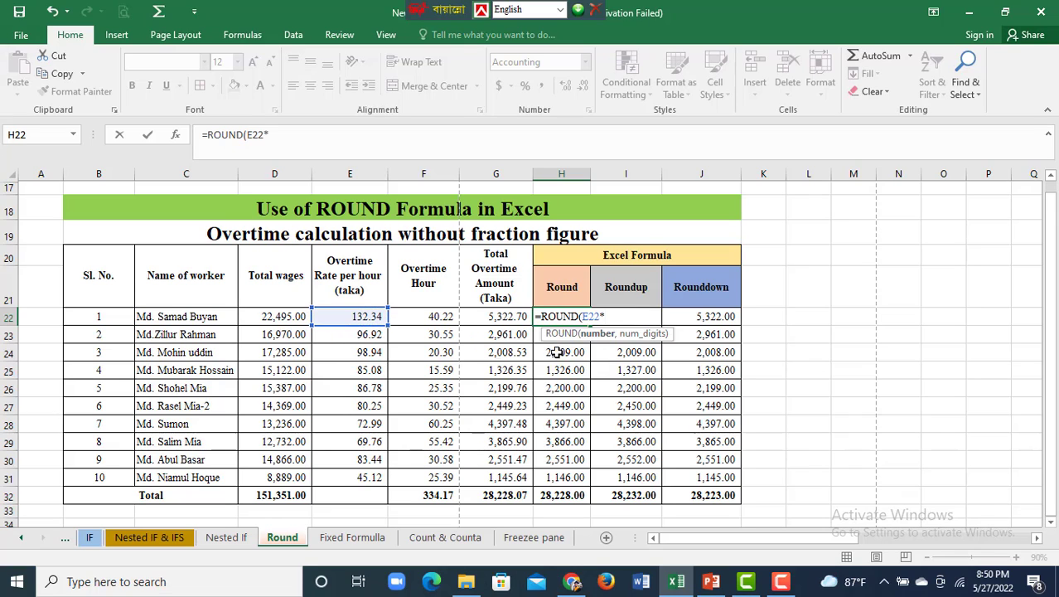
click(445, 320)
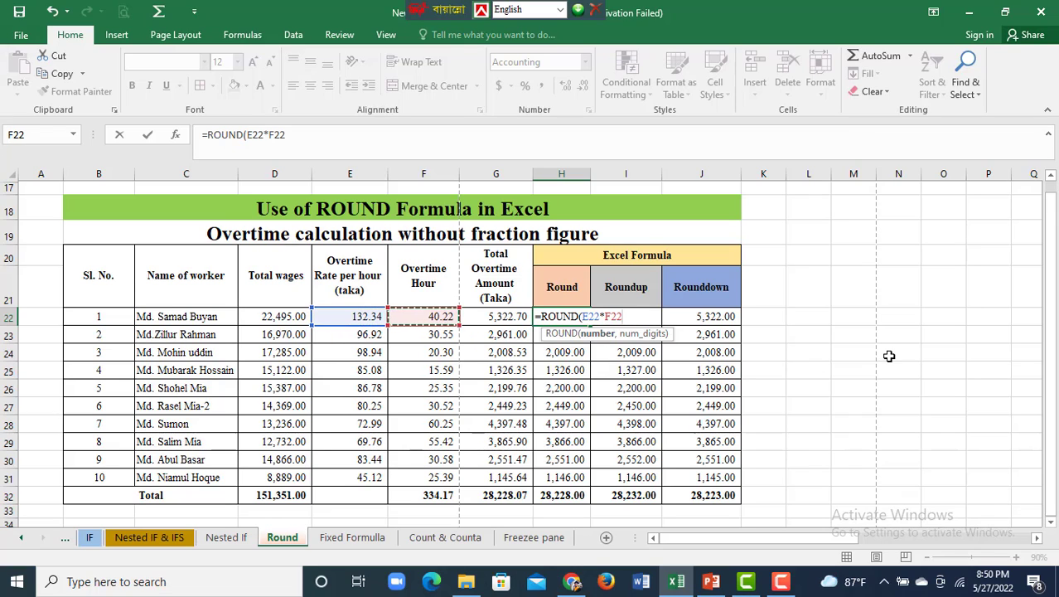
text(,0)
key(Return)
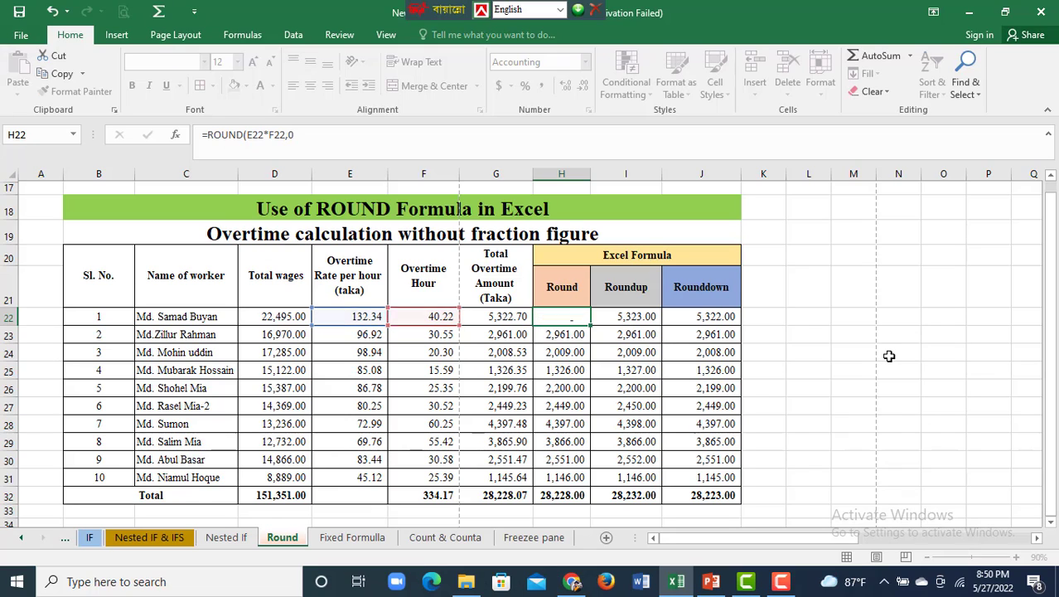
click(578, 315)
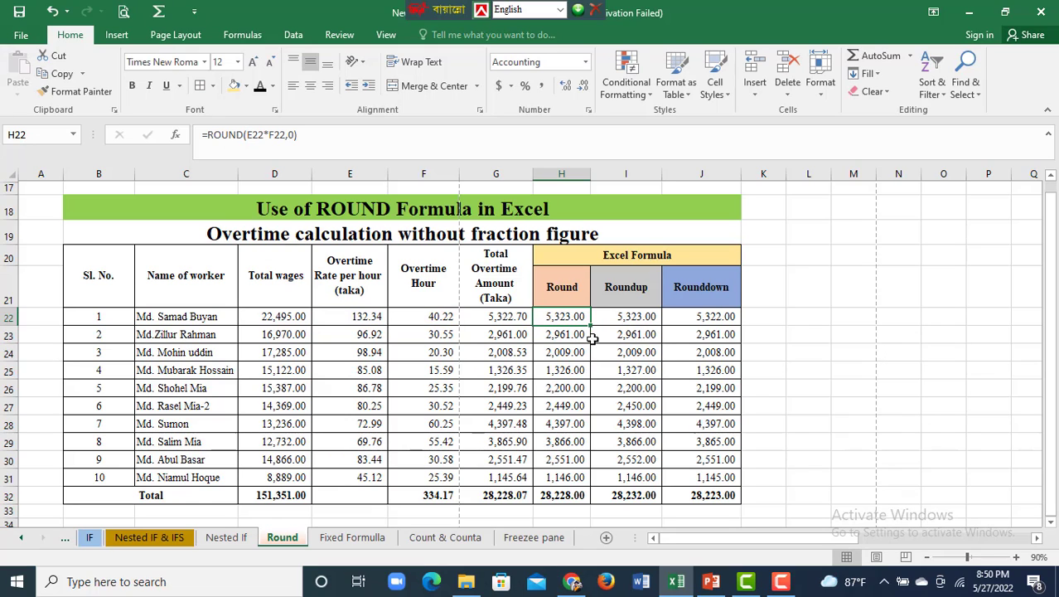
drag(591, 325, 590, 481)
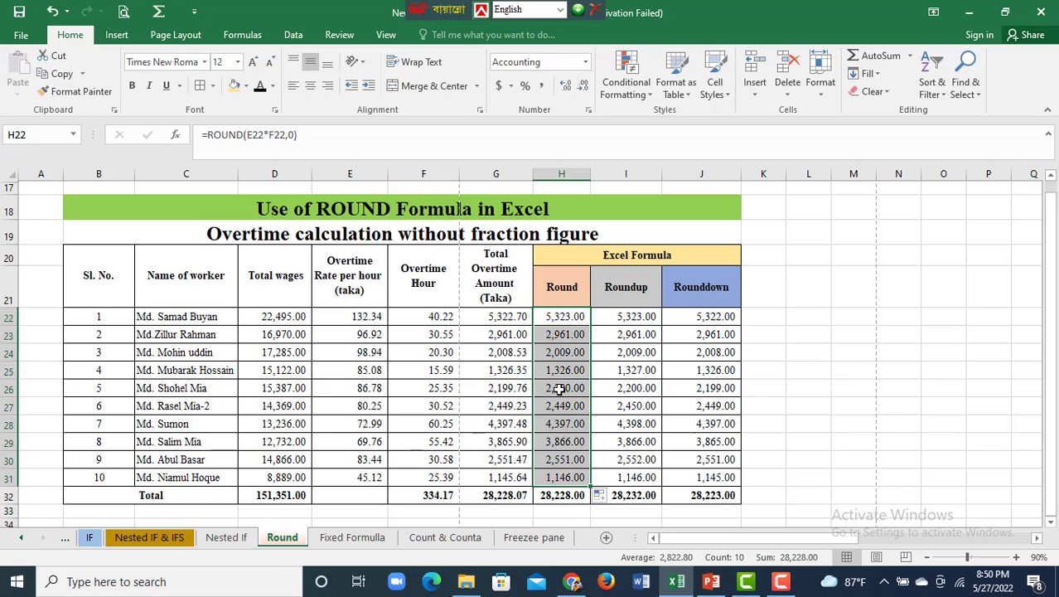
Step: Change I22 to =ROUNDUP(E22*F22,0) and fill it down to I31, totalling 28,232.00
click(500, 286)
click(496, 174)
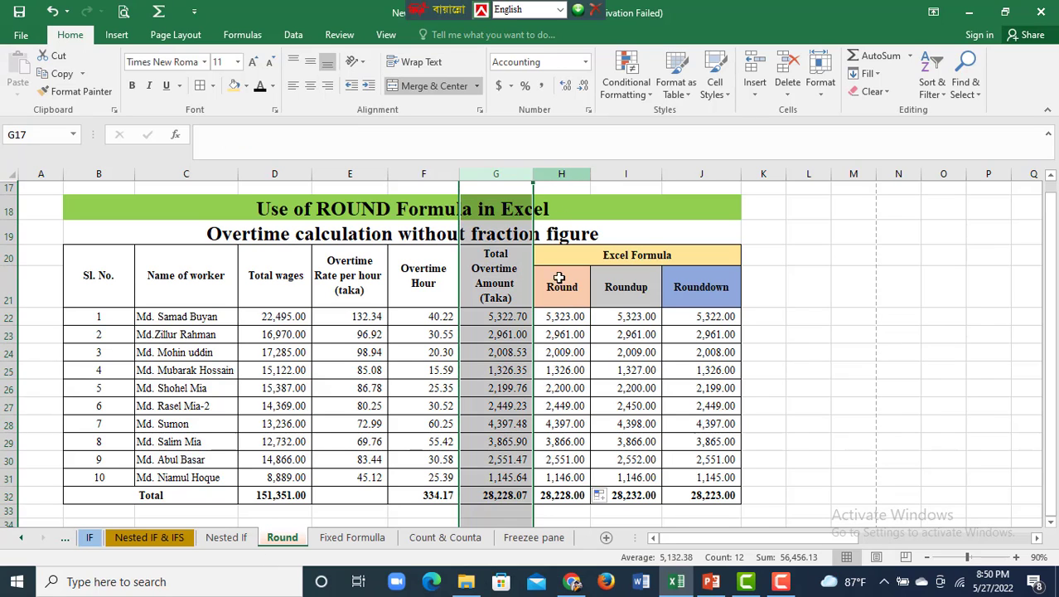
click(561, 318)
click(623, 318)
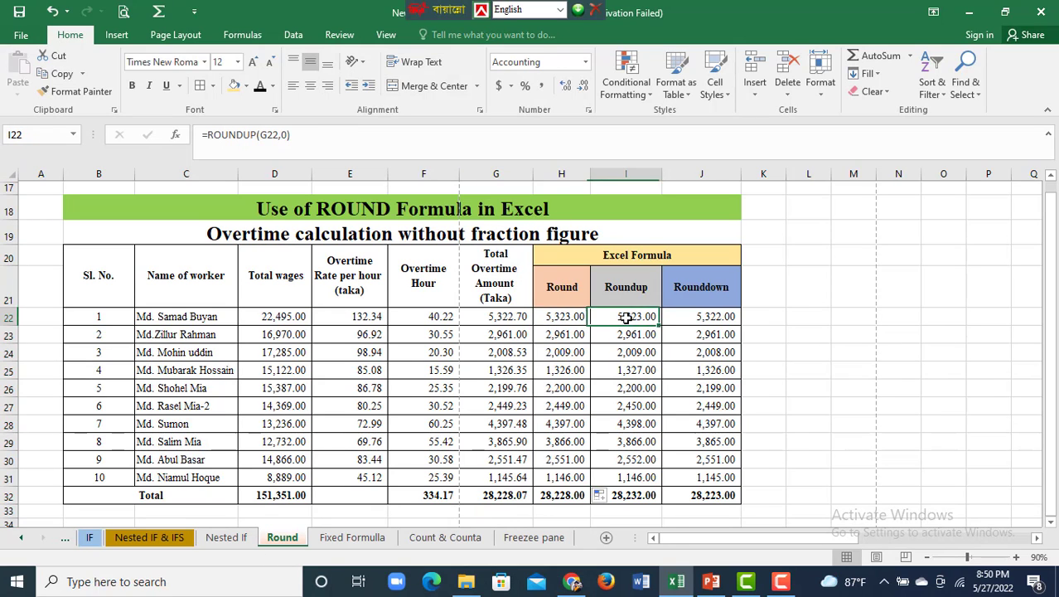
click(264, 134)
click(350, 315)
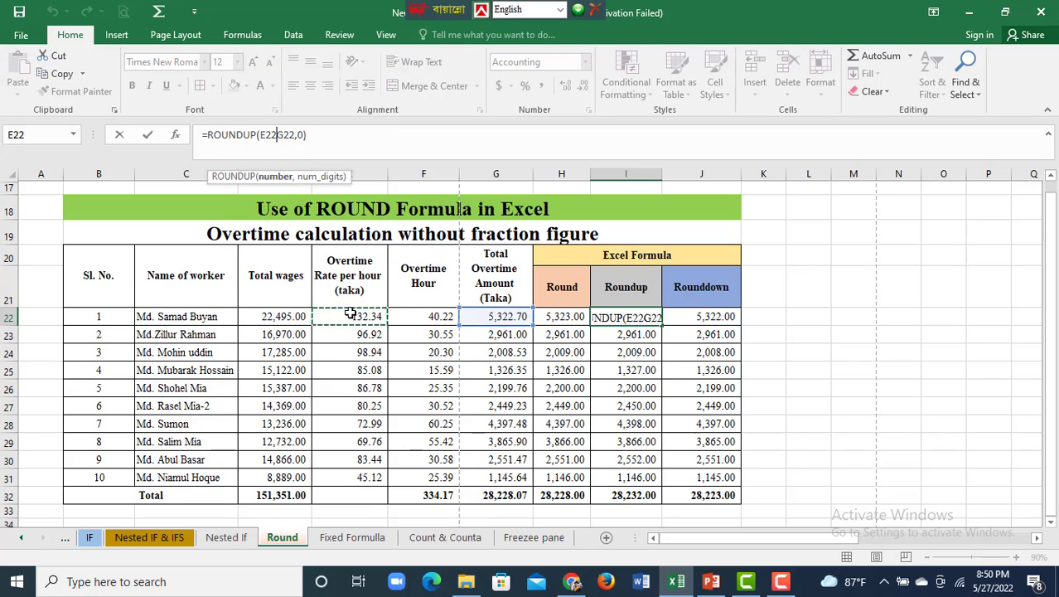
text(*)
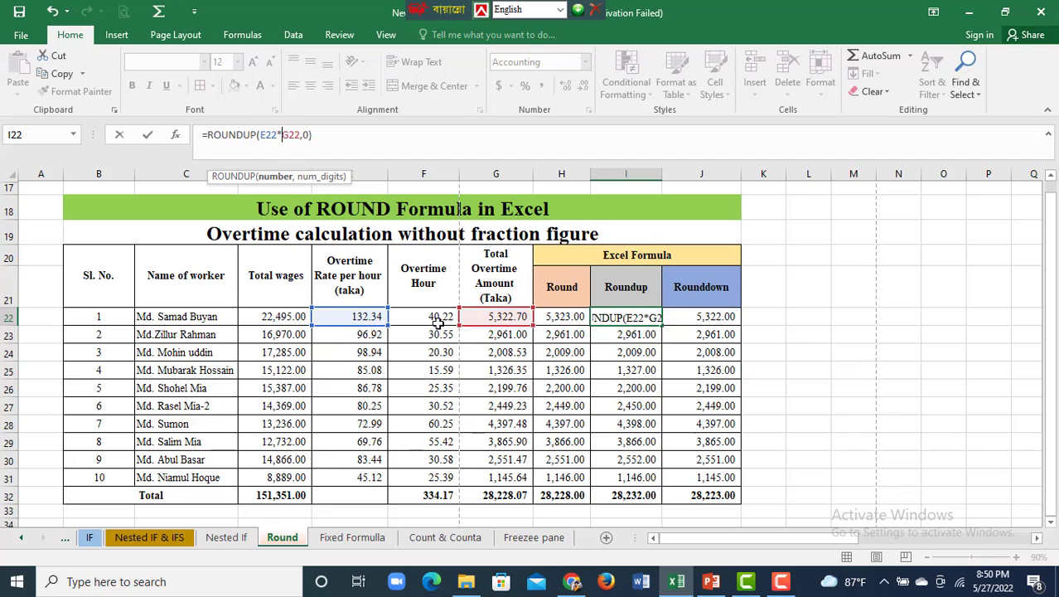
click(436, 316)
key(Delete)
key(Delete)
key(Delete)
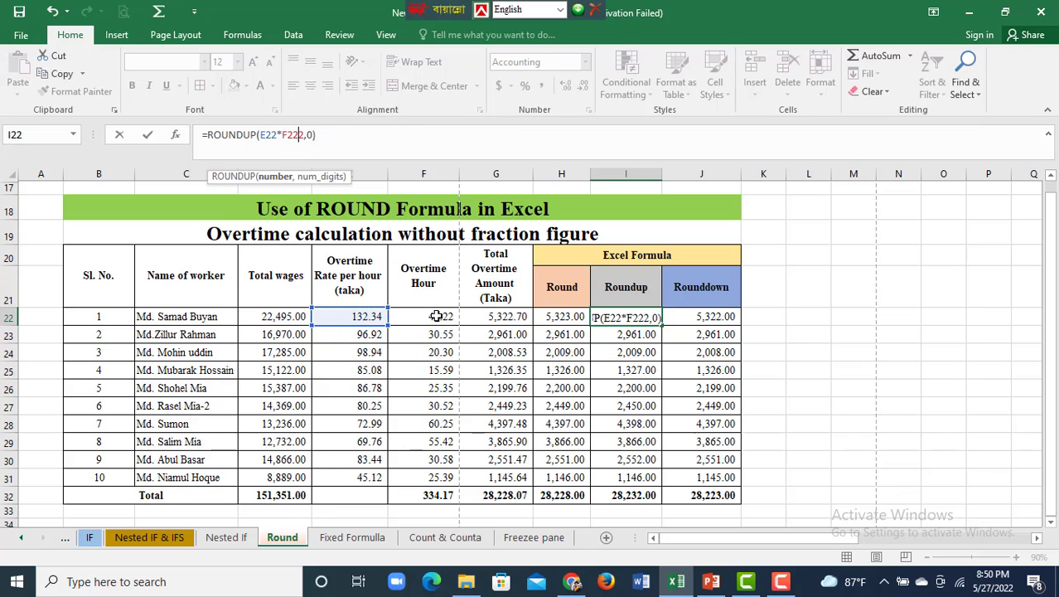
key(ctrl+Return)
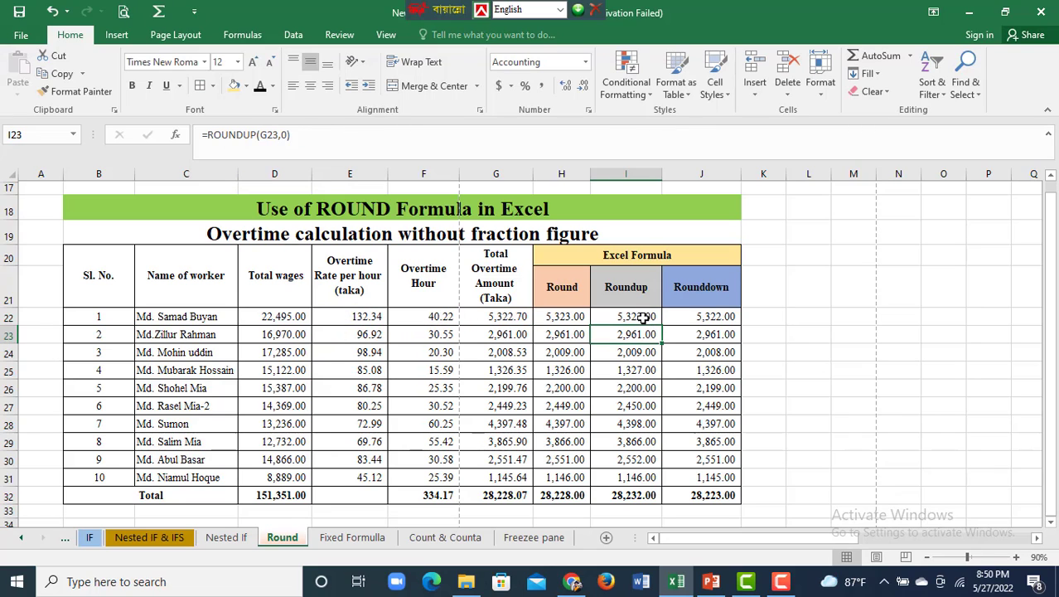
drag(661, 323, 659, 481)
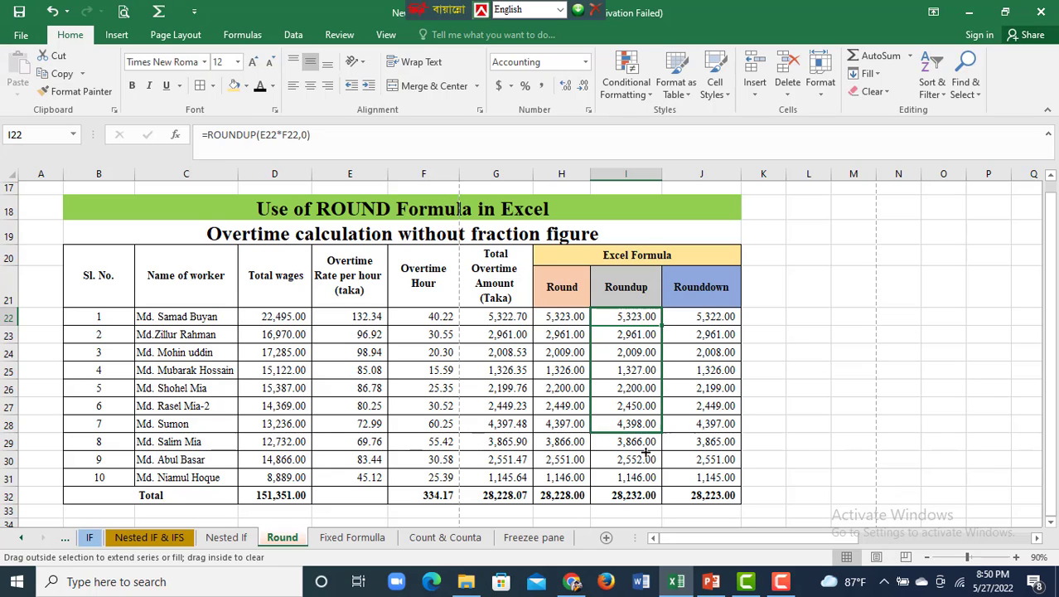
Step: Change J22 to =ROUNDDOWN(E22*F22,0) and fill it down to J31, totalling 28,223.00
click(706, 317)
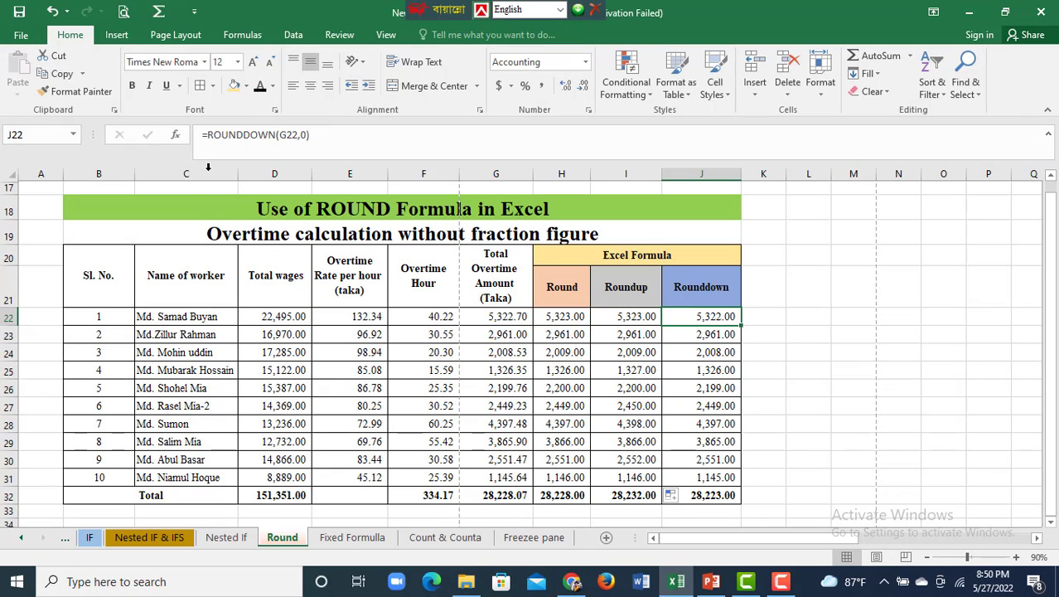
click(301, 139)
key(BackSpace)
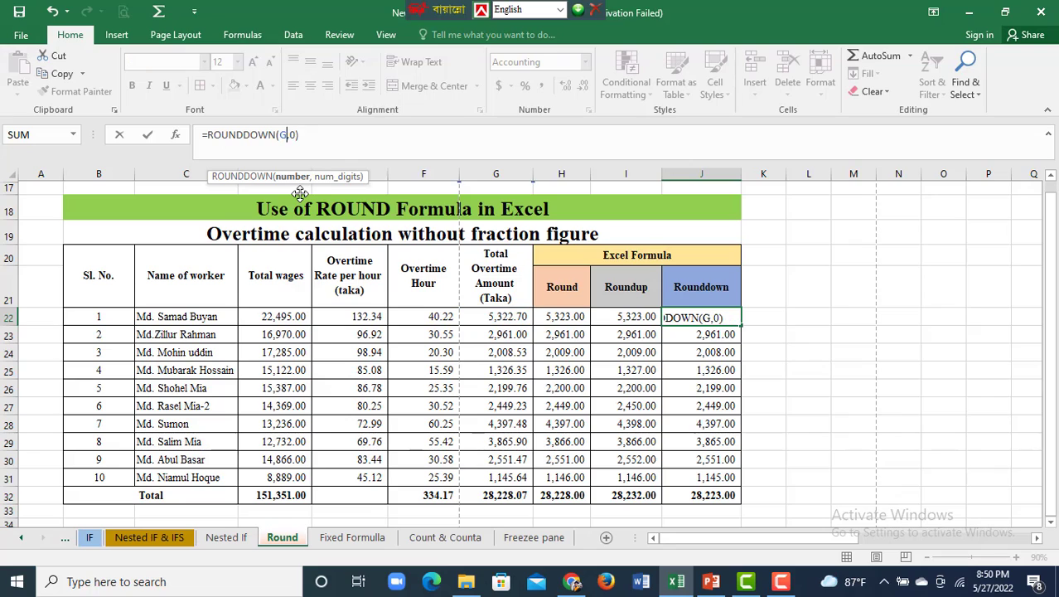
key(BackSpace)
key(BackSpace)
click(363, 316)
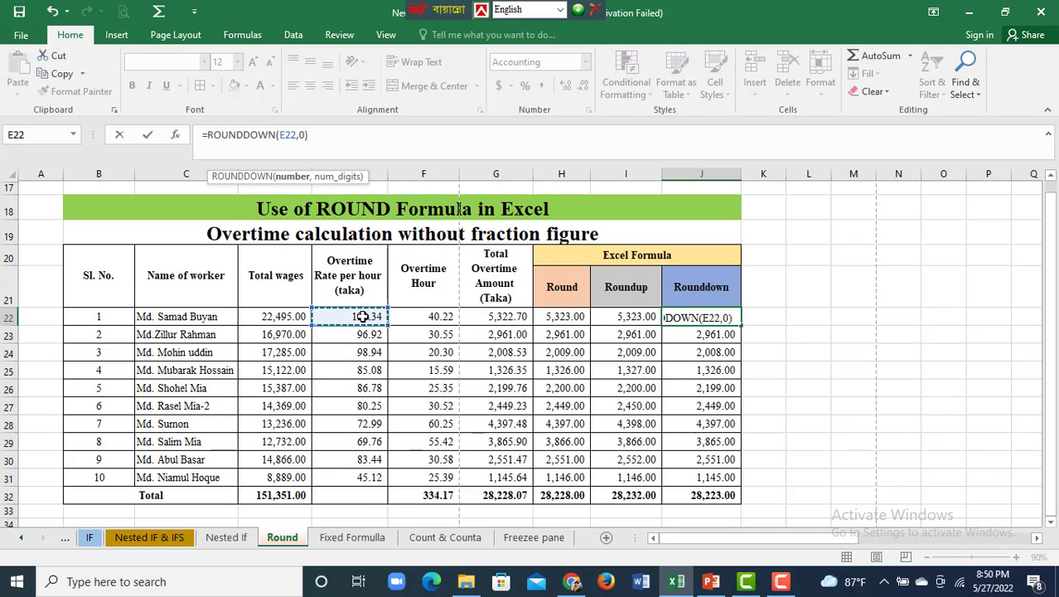
text(*)
click(417, 317)
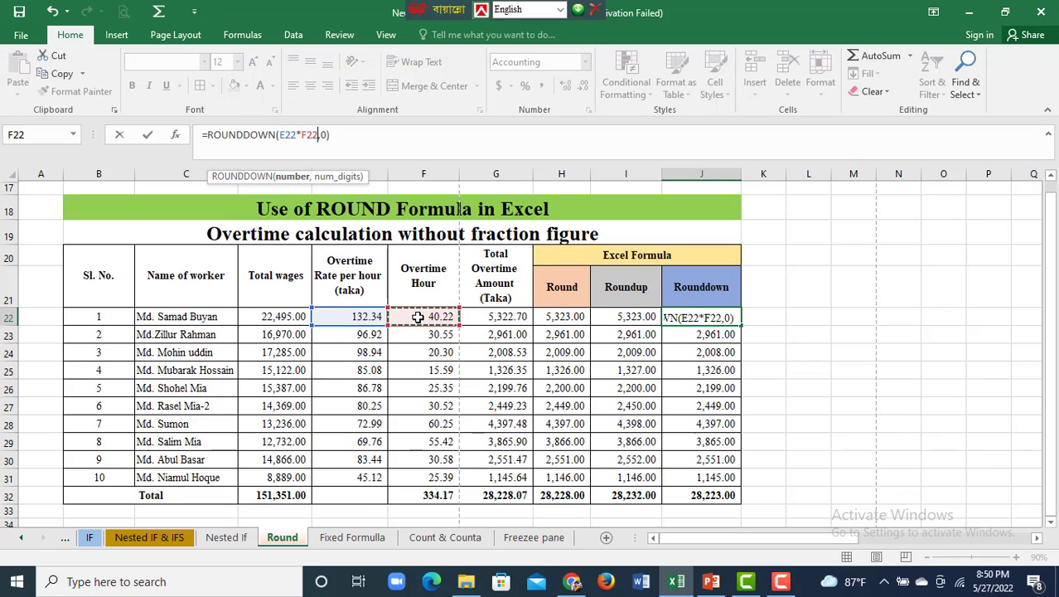
key(Return)
click(697, 316)
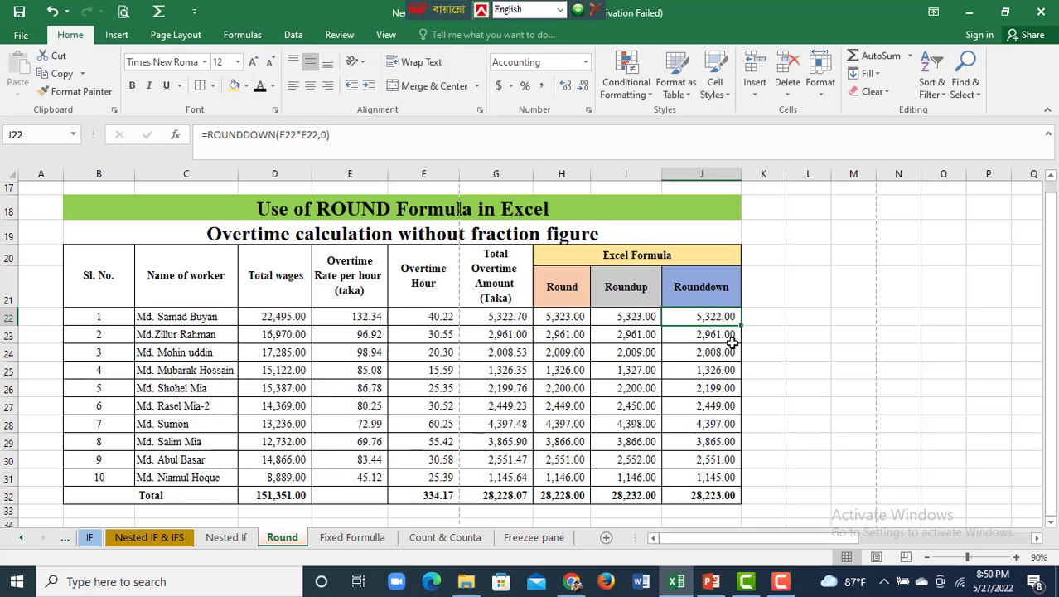
drag(742, 326, 740, 485)
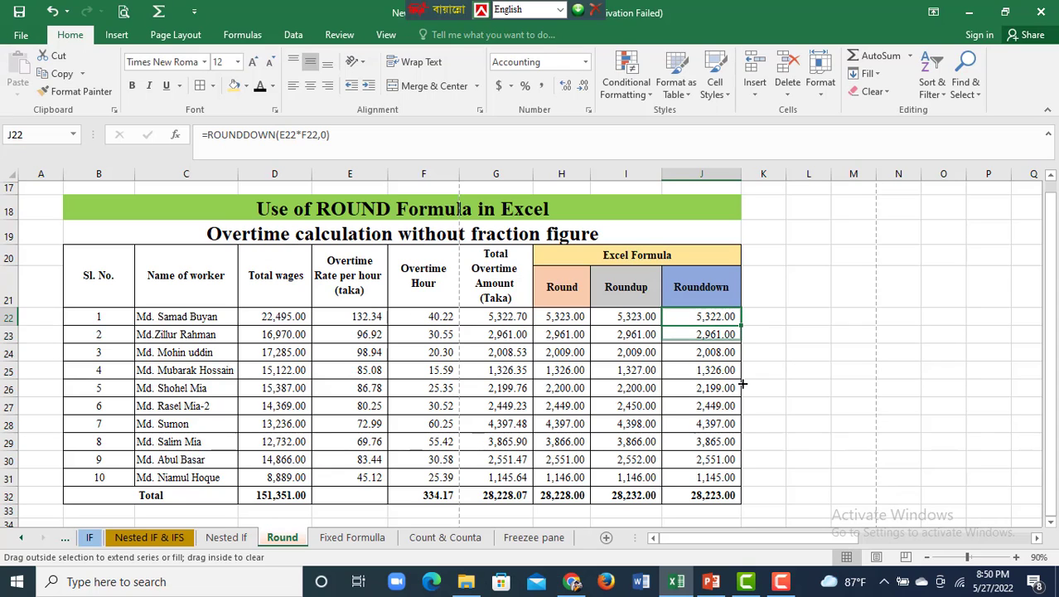
click(808, 441)
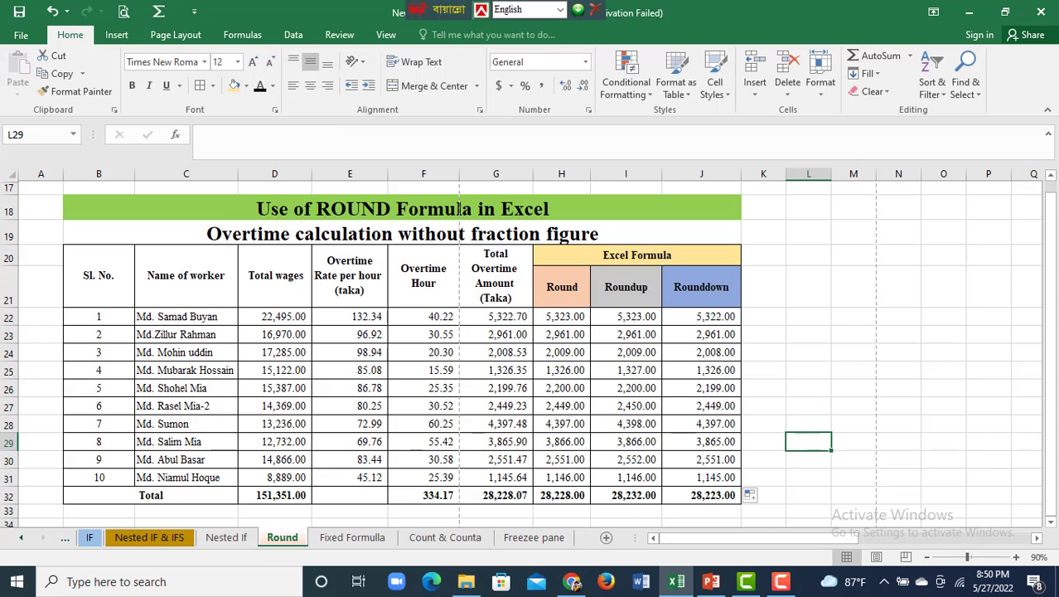
click(508, 494)
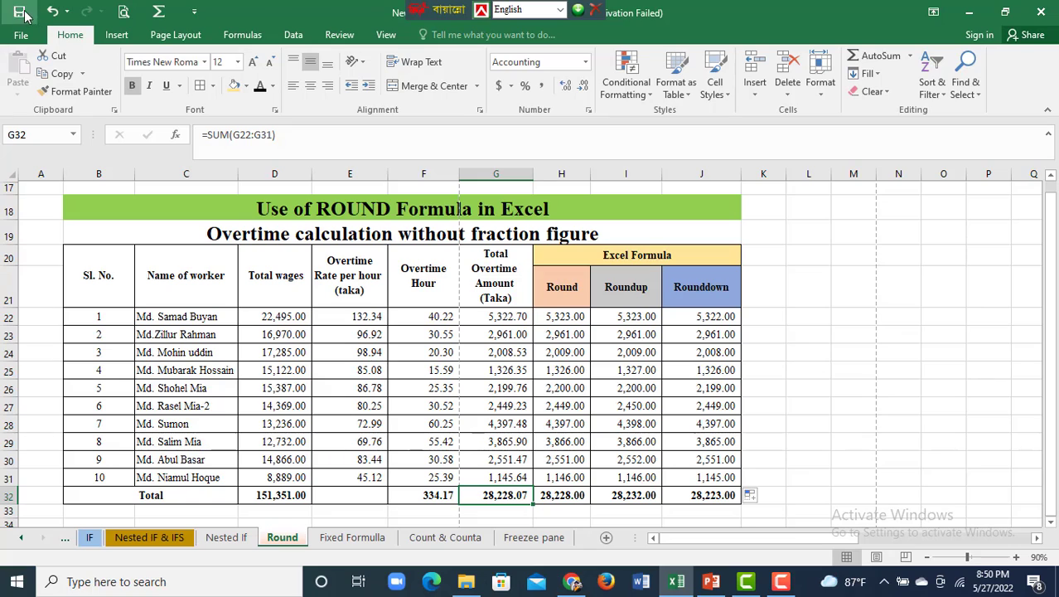
click(302, 271)
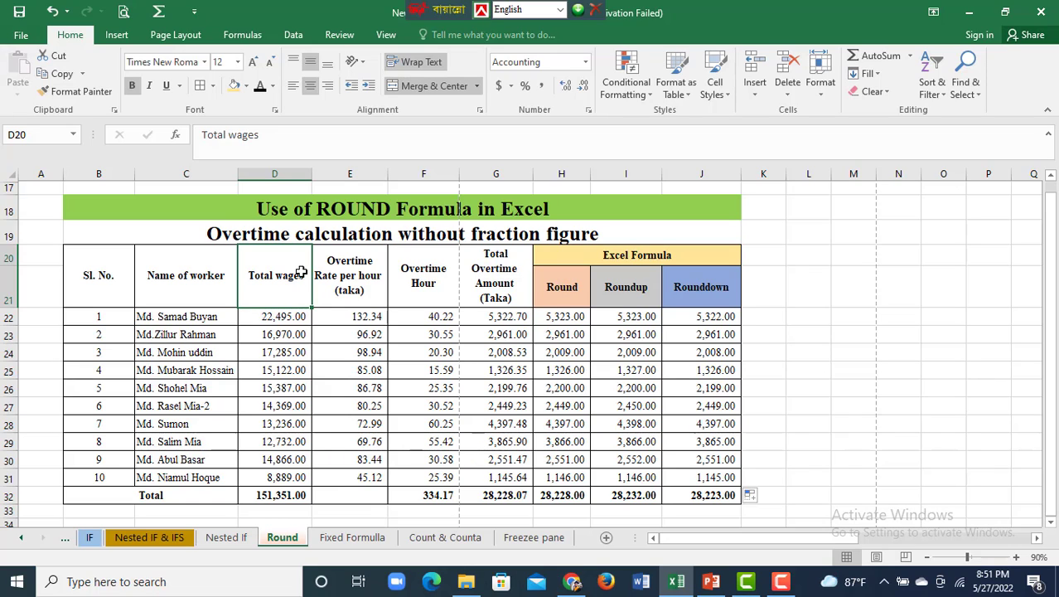
drag(645, 323, 643, 478)
click(866, 421)
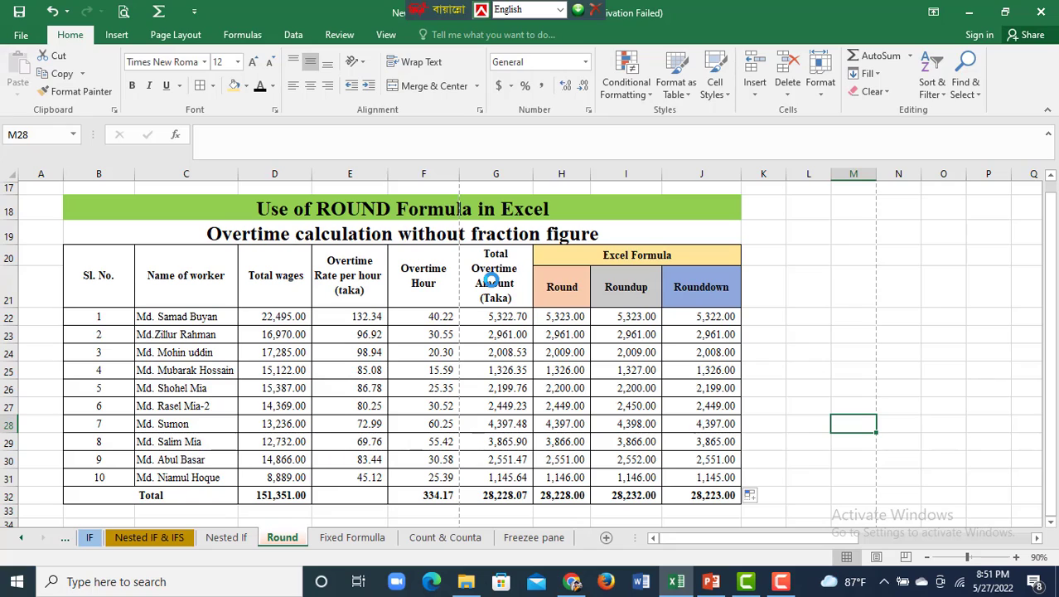
click(552, 293)
shift+click(678, 292)
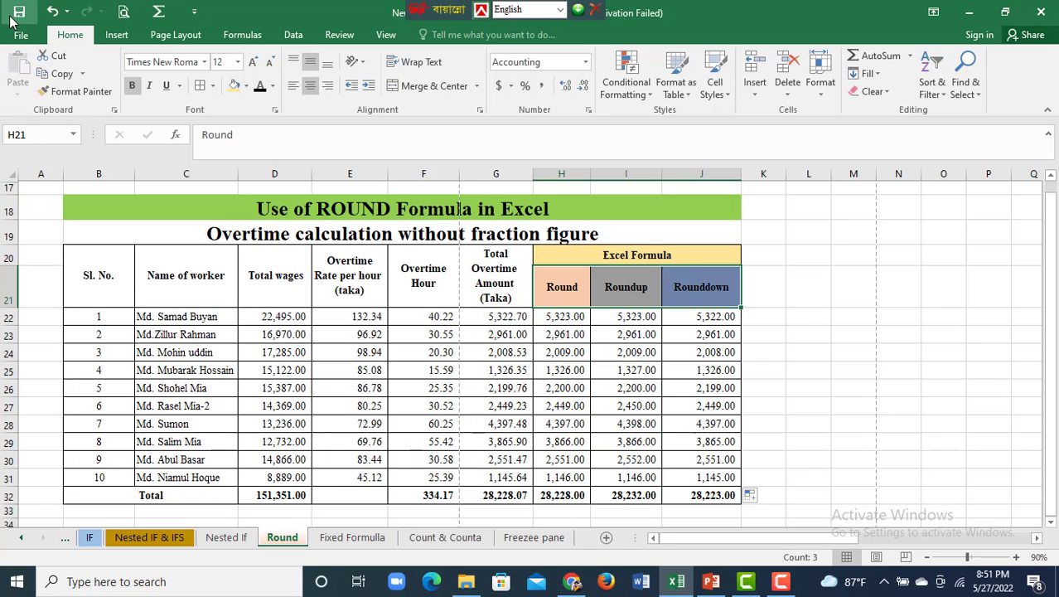